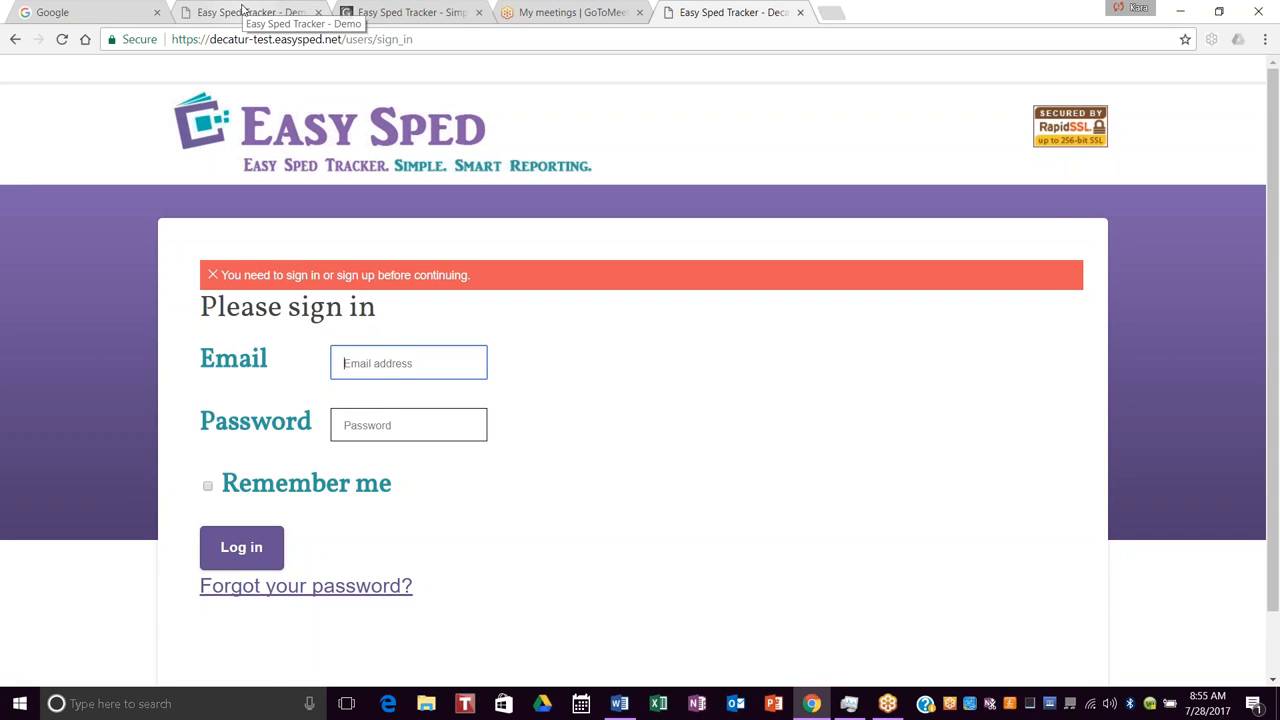
# Step: Switch to the Easy Sped Tracker demo site and examine its account, campus and home links and the Track Time form
pyautogui.click(242, 12)
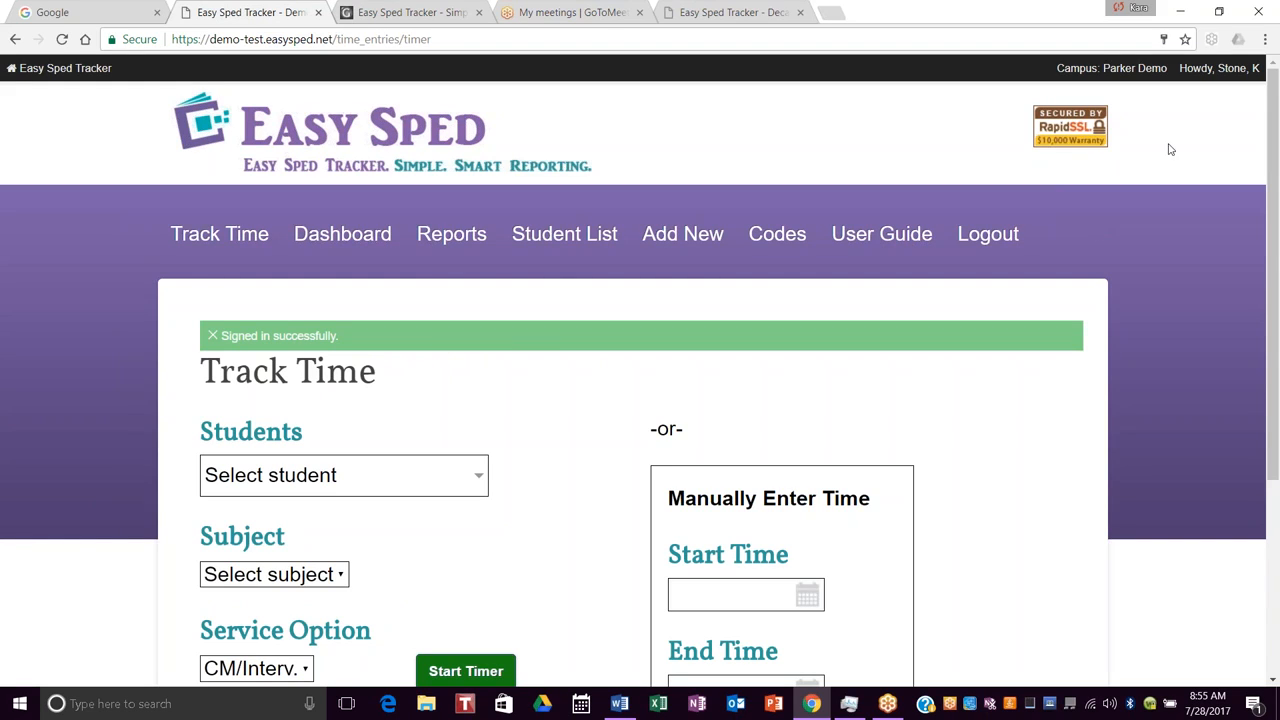
pyautogui.click(1210, 69)
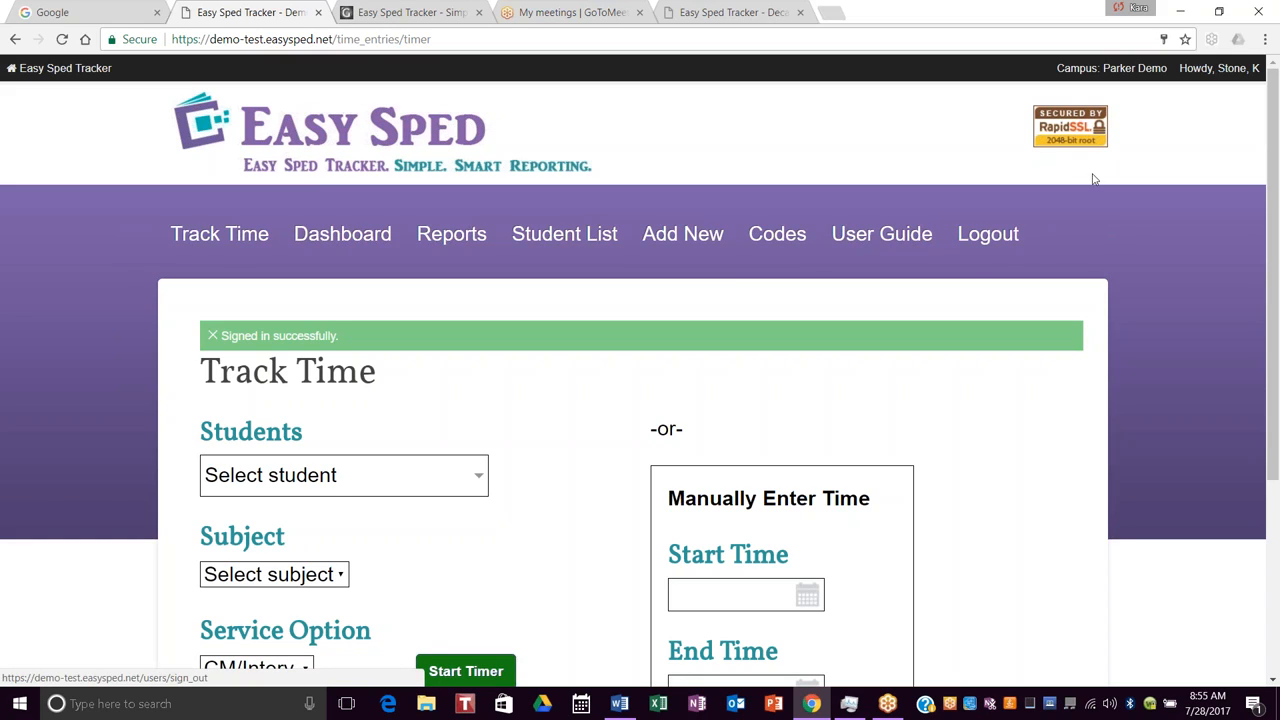
pyautogui.moveTo(1190, 76)
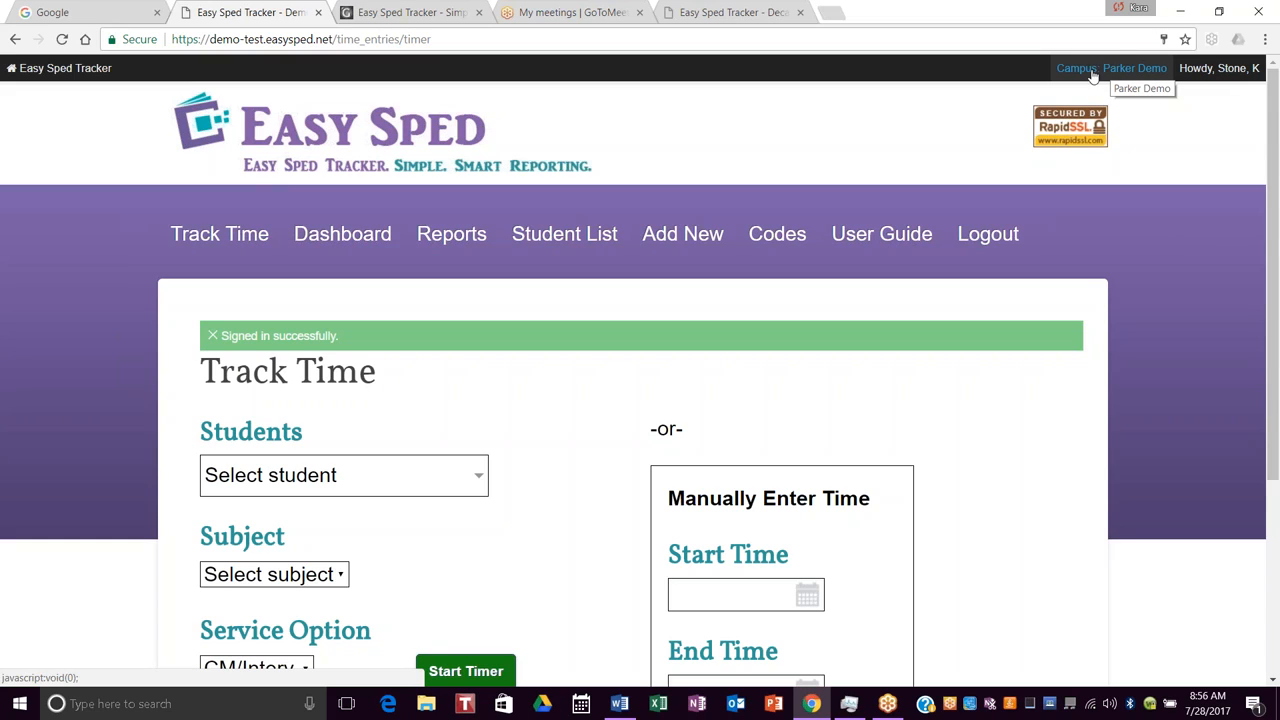
pyautogui.moveTo(1092, 70)
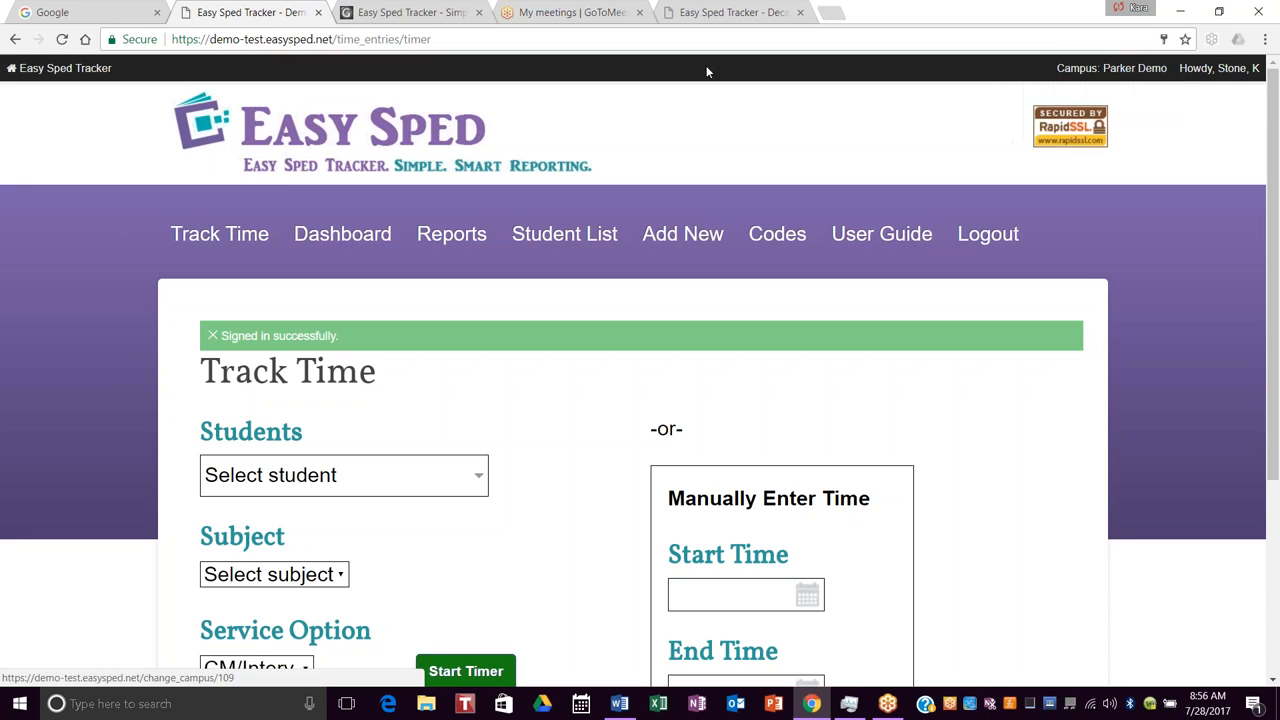
pyautogui.moveTo(42, 95)
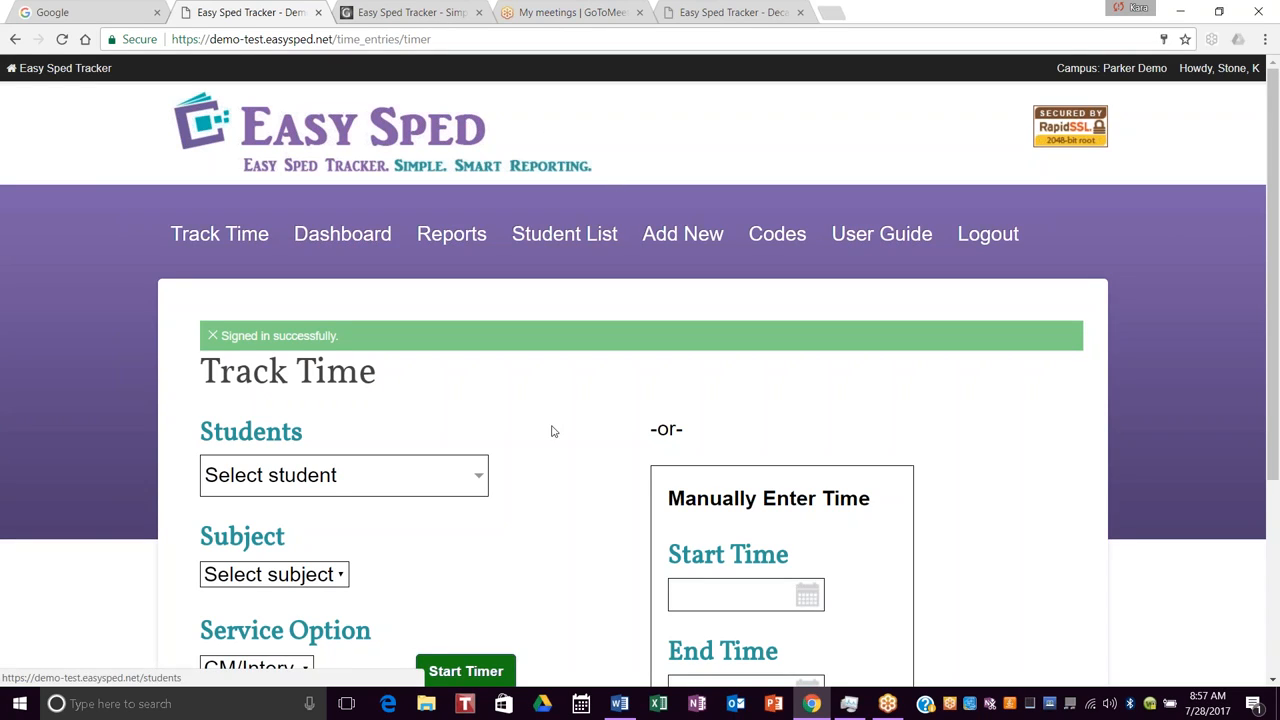
pyautogui.scroll(-1, 543, 400)
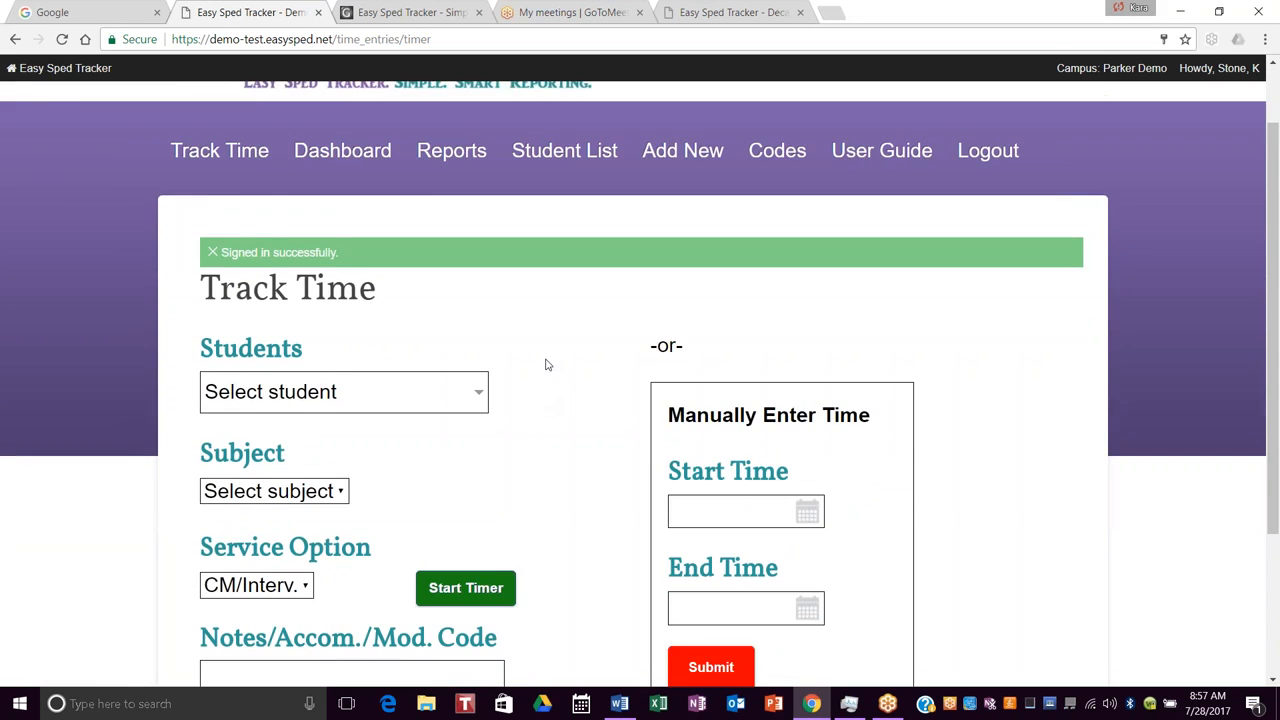
pyautogui.scroll(1, 545, 380)
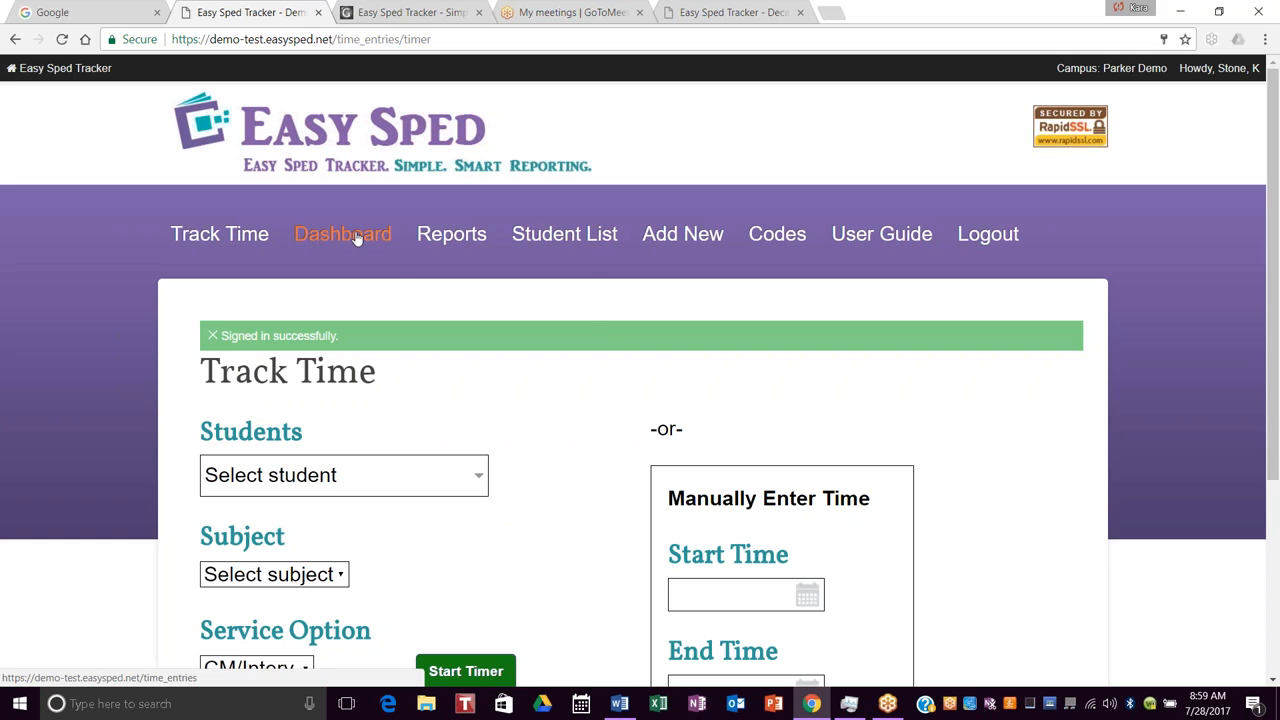
# Step: Review the site's navigation options, including adding students or groups, and view the modification code reference PDF before closing it
pyautogui.moveTo(451, 249)
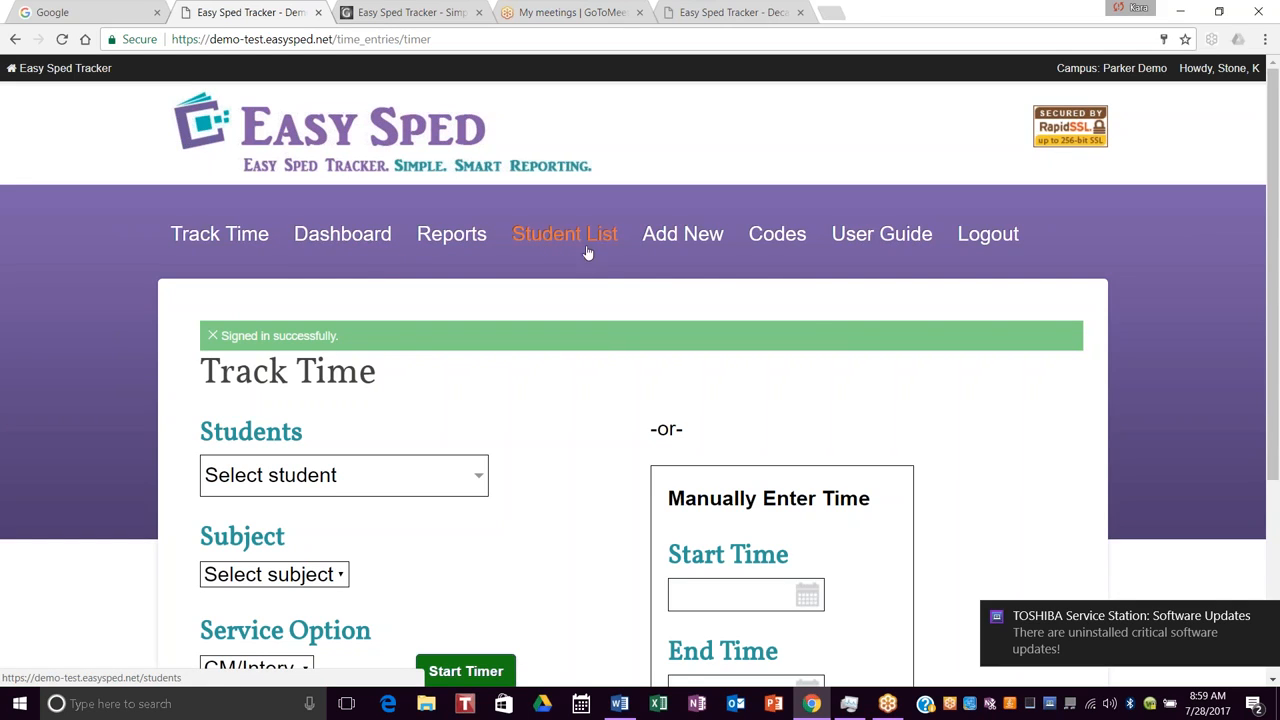
pyautogui.moveTo(688, 244)
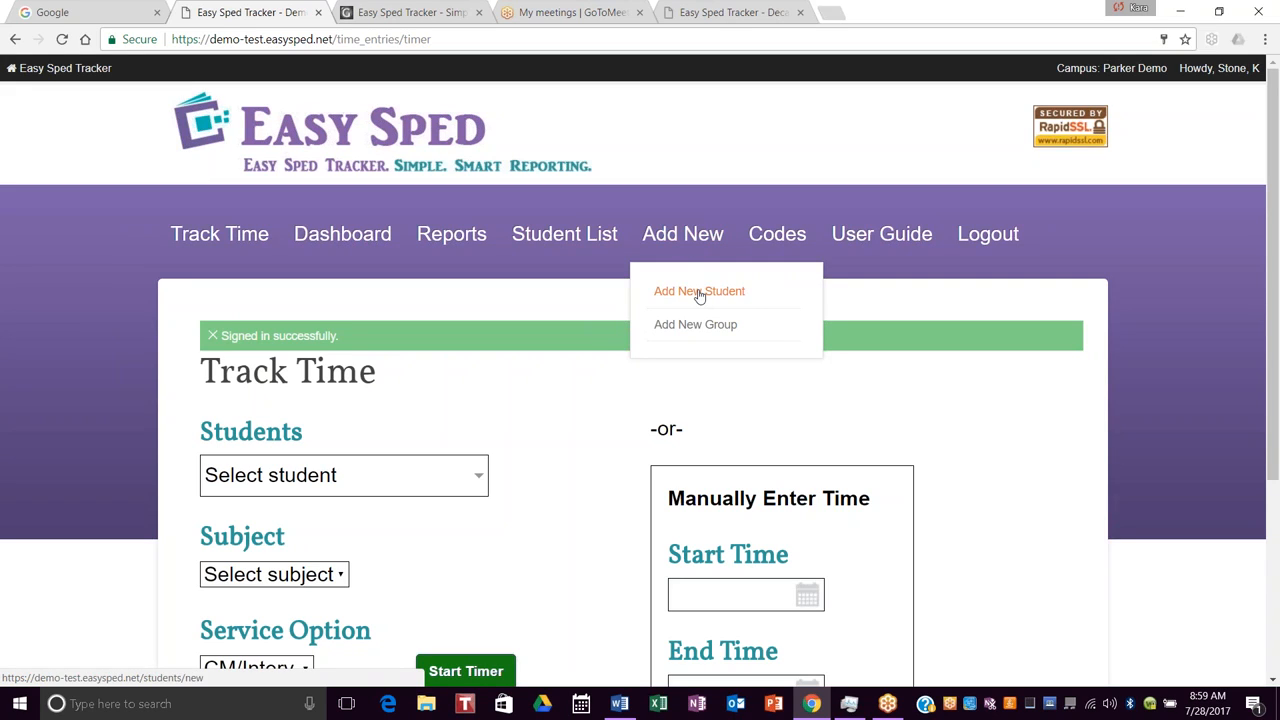
pyautogui.click(779, 236)
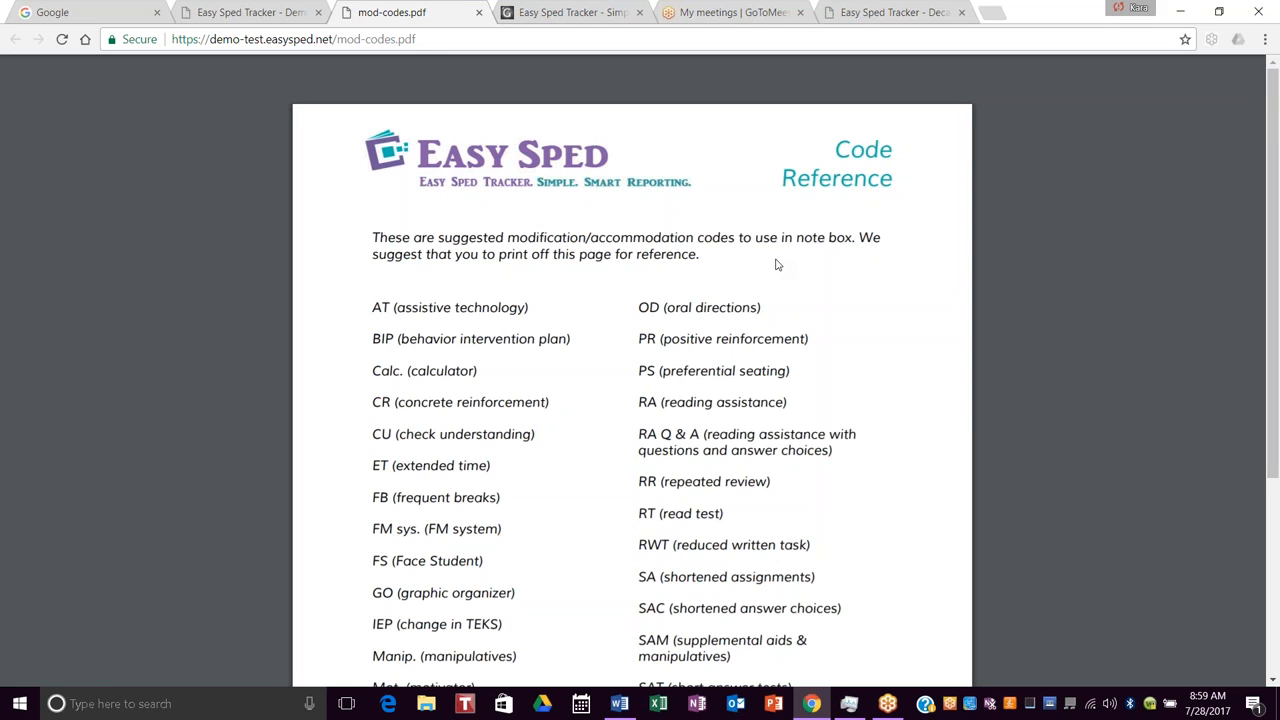
pyautogui.click(480, 13)
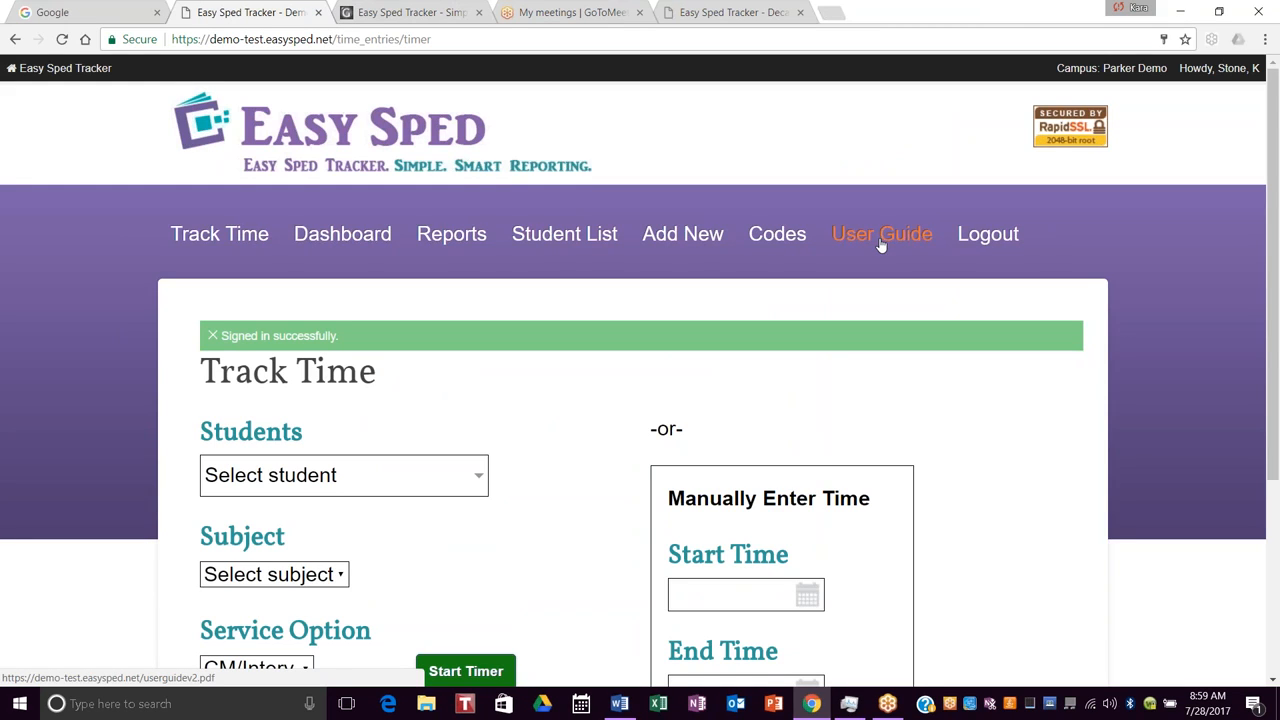
# Step: Select the first two grade 9 students for time tracking and set the subject to Math
pyautogui.scroll(-1, 623, 286)
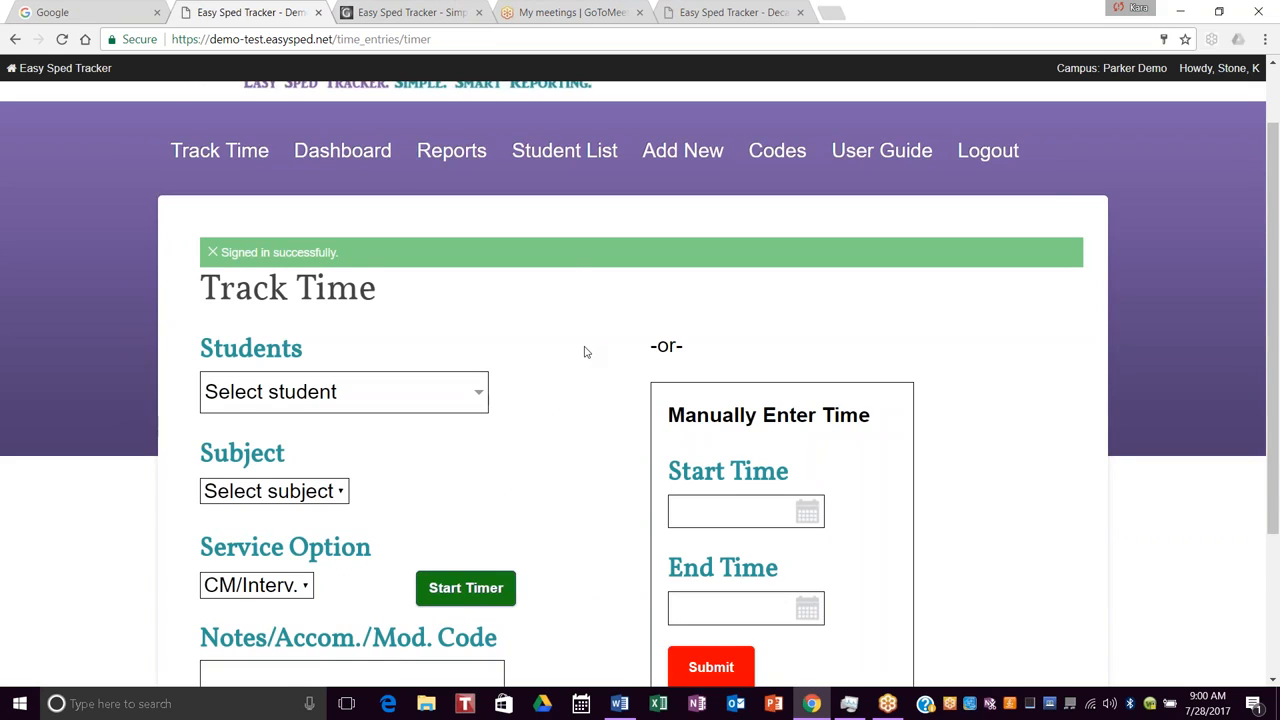
pyautogui.scroll(-2, 586, 351)
pyautogui.scroll(1, 566, 341)
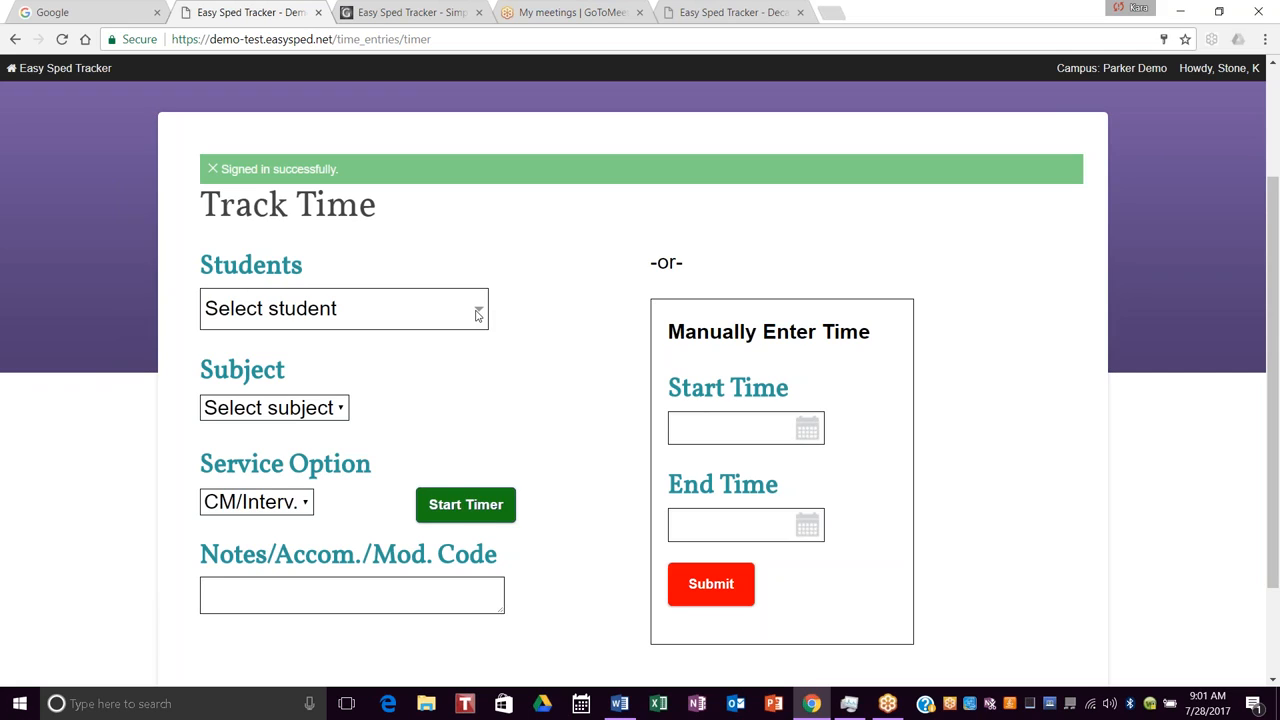
pyautogui.click(478, 312)
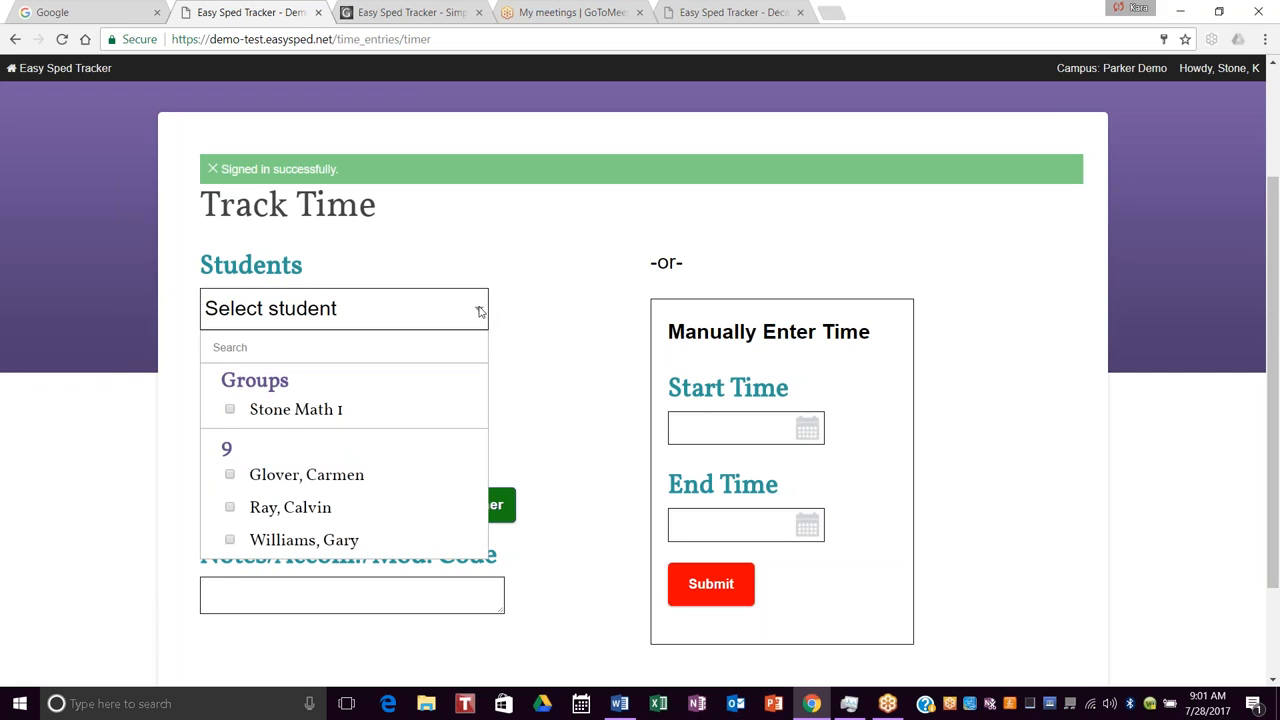
pyautogui.scroll(-1, 383, 381)
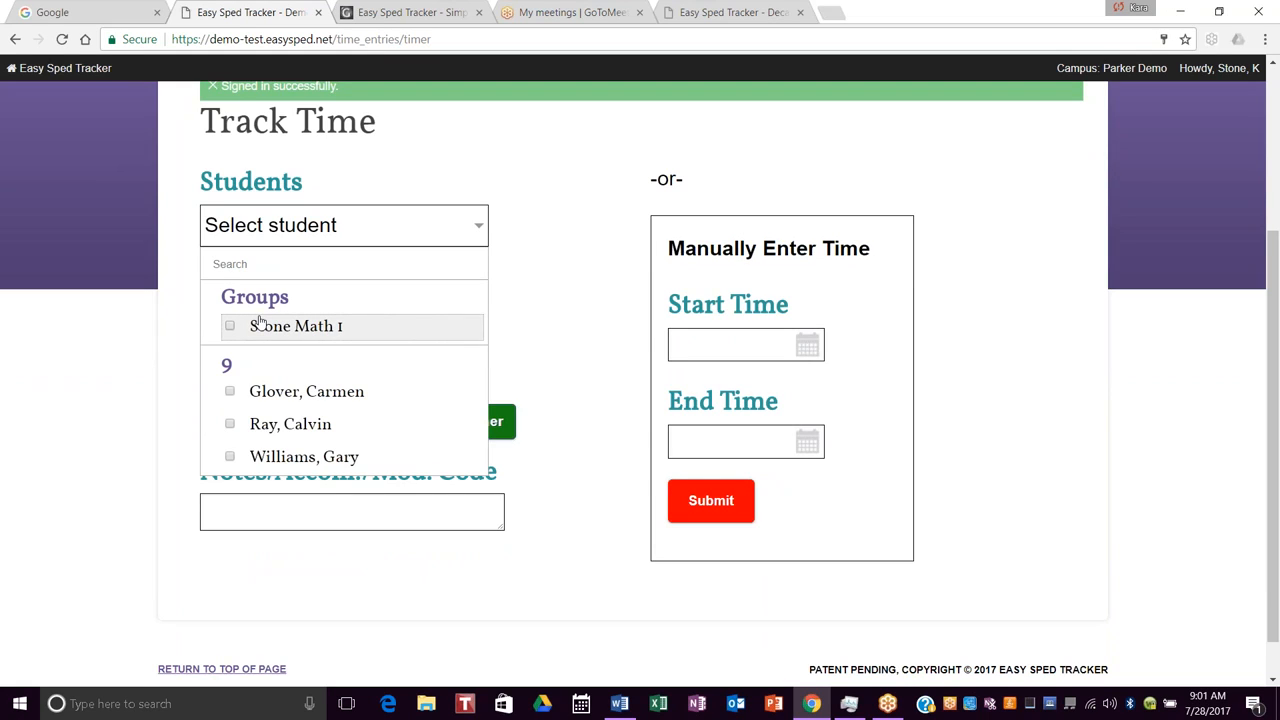
pyautogui.click(231, 395)
pyautogui.click(231, 427)
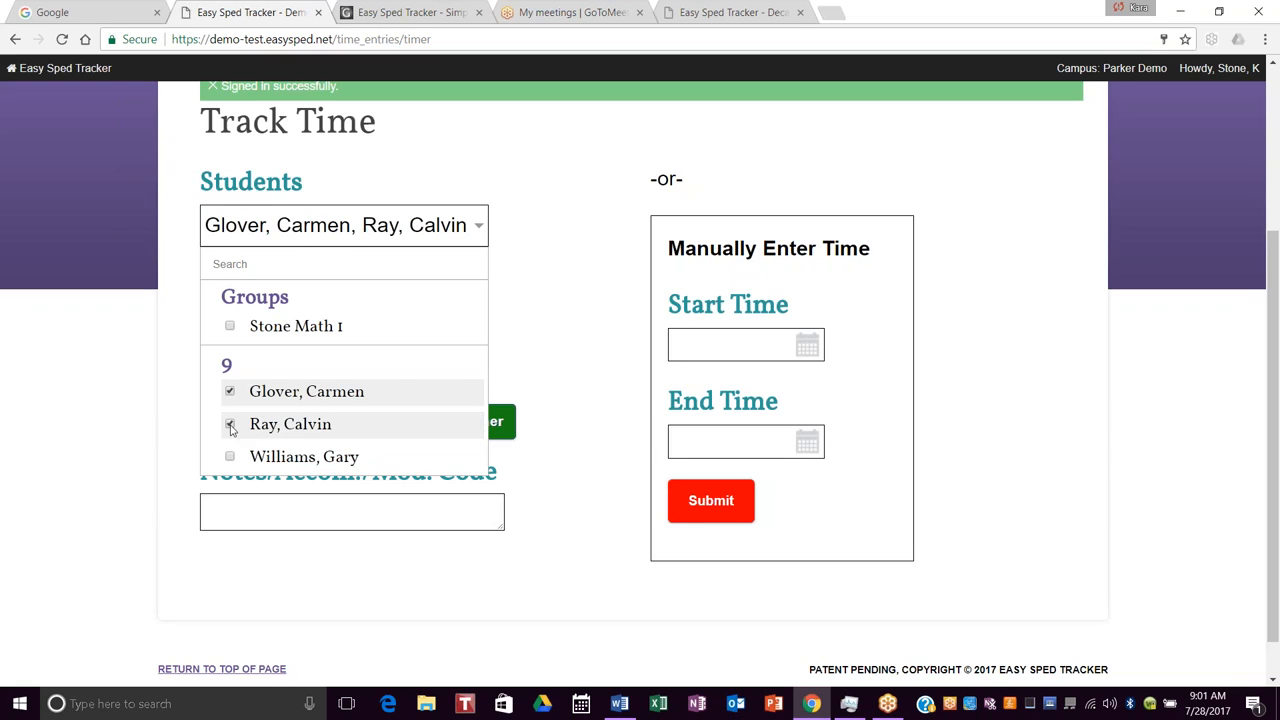
pyautogui.click(512, 293)
pyautogui.click(312, 326)
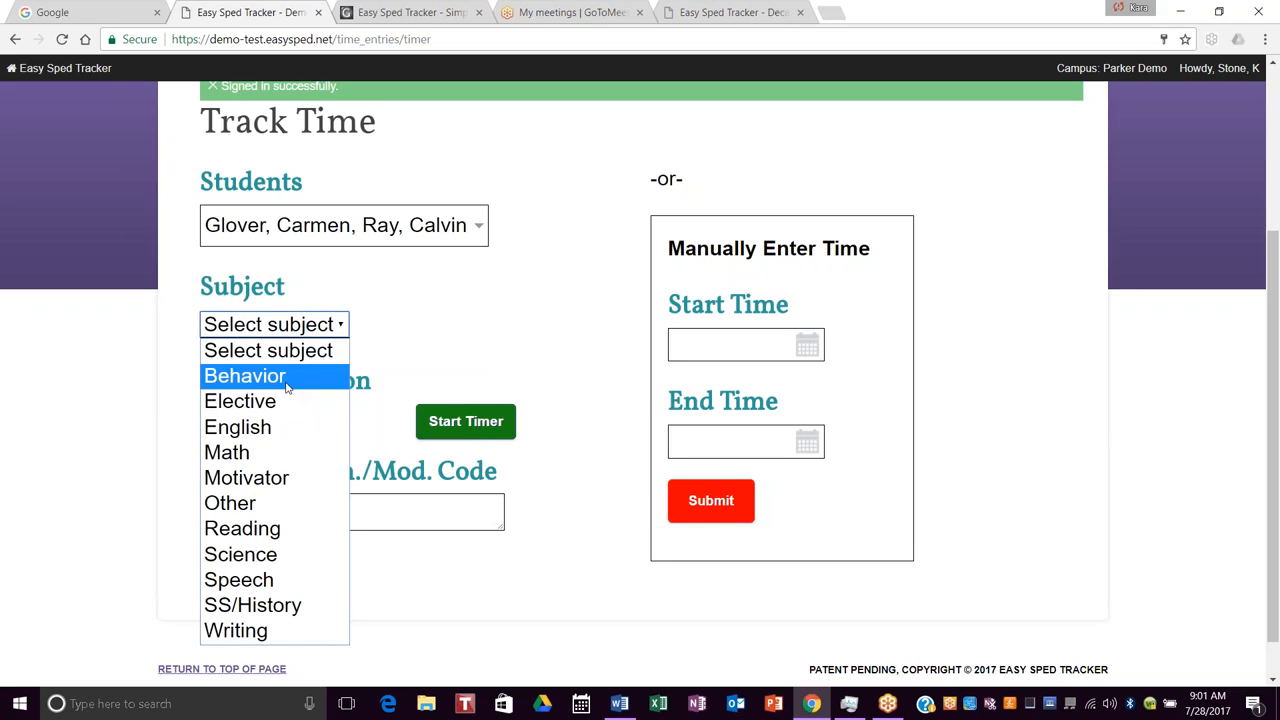
pyautogui.click(302, 446)
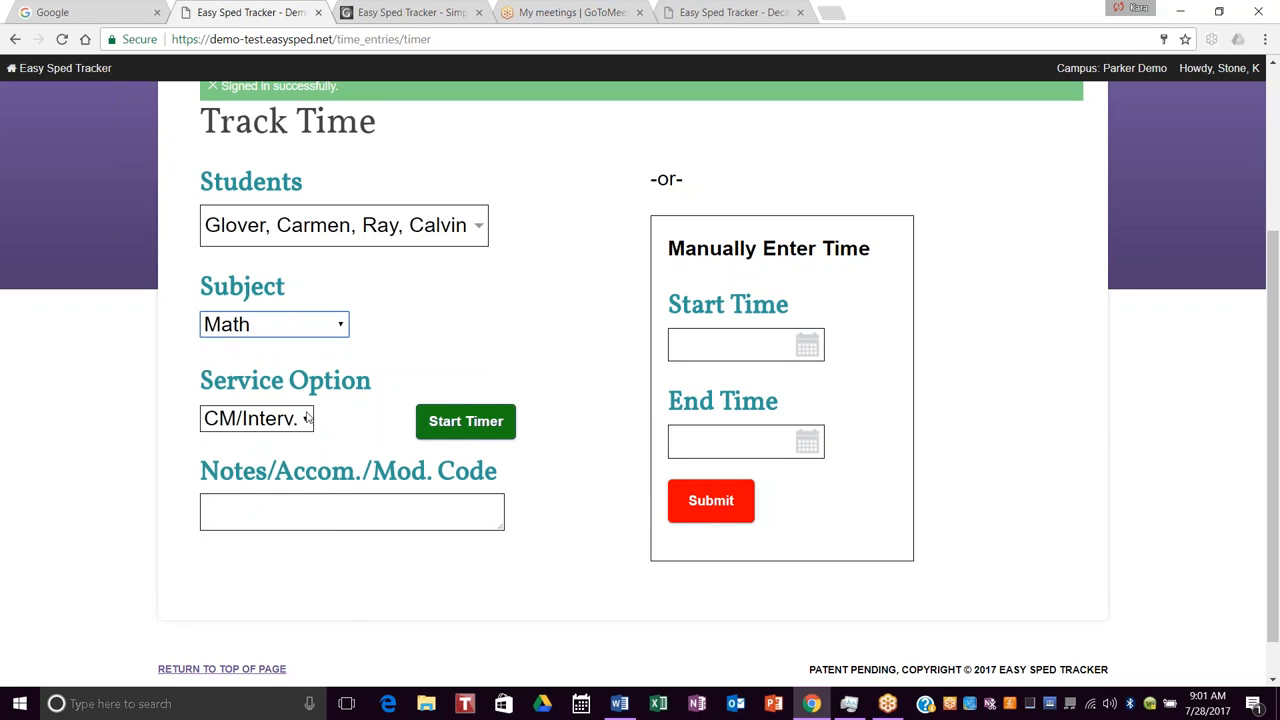
# Step: Start the timer for the selected students with the CM/Interv. service option and the note code RA
pyautogui.click(307, 418)
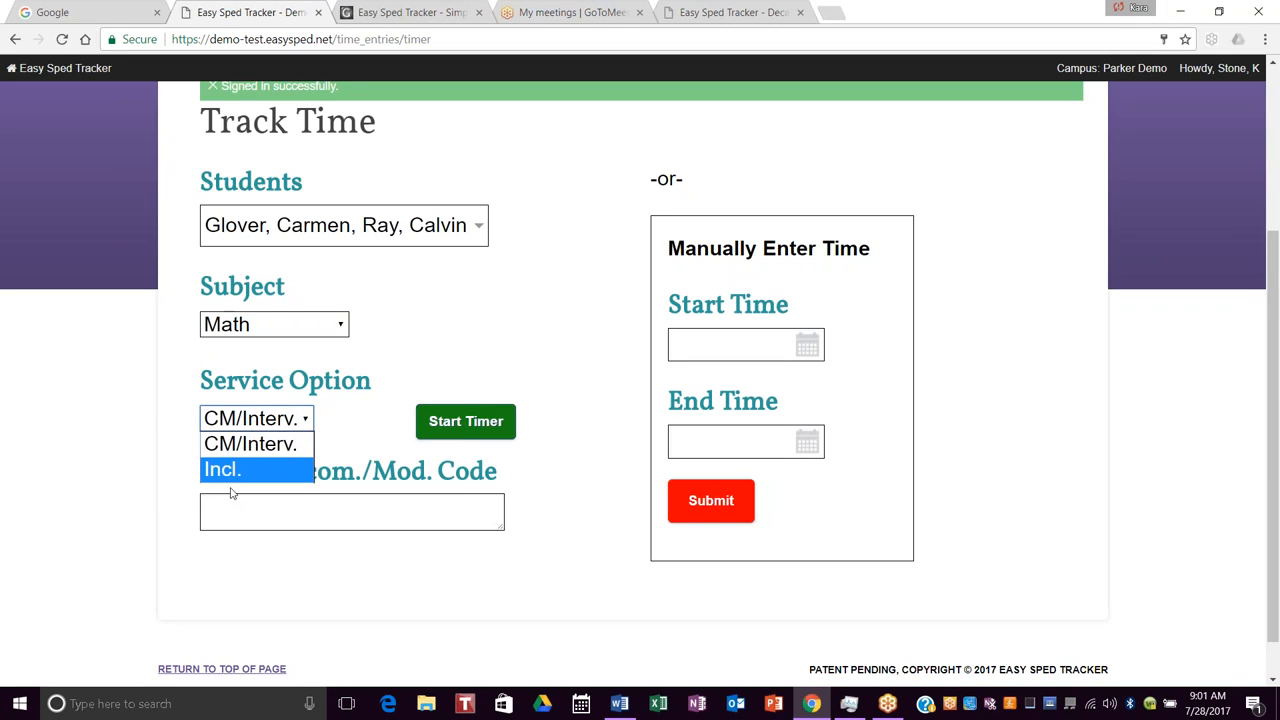
pyautogui.click(287, 419)
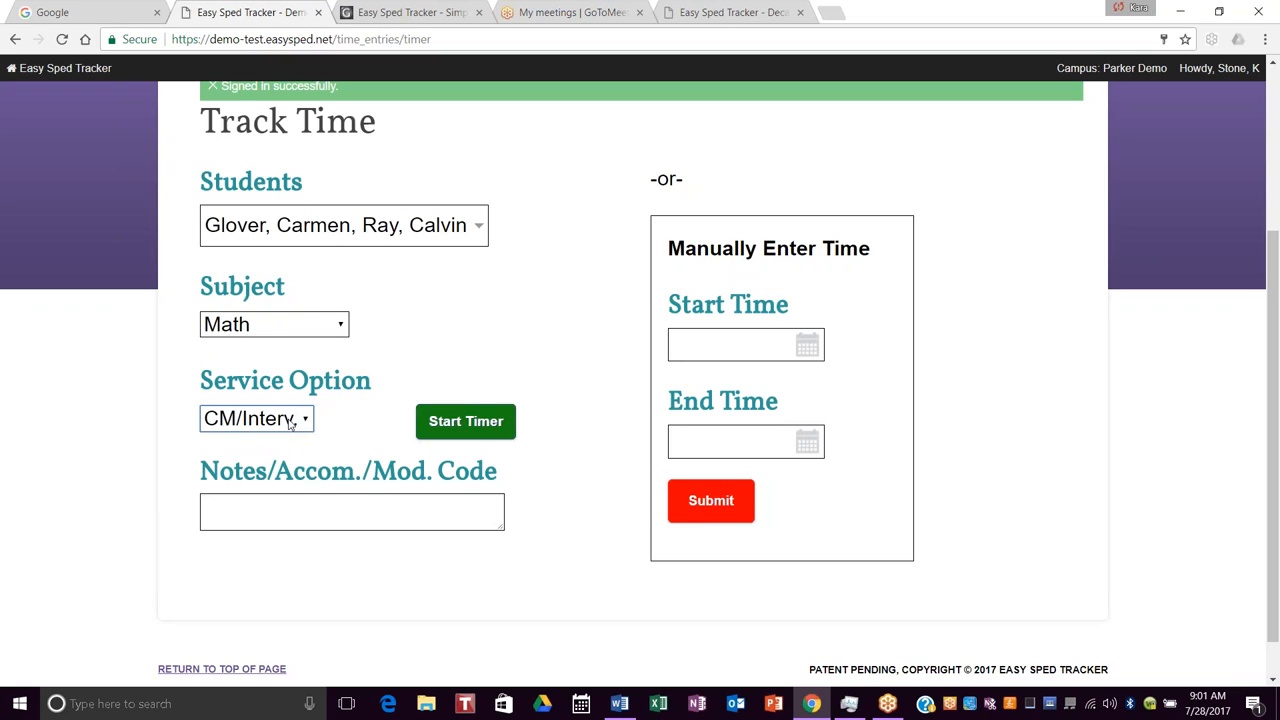
pyautogui.click(256, 511)
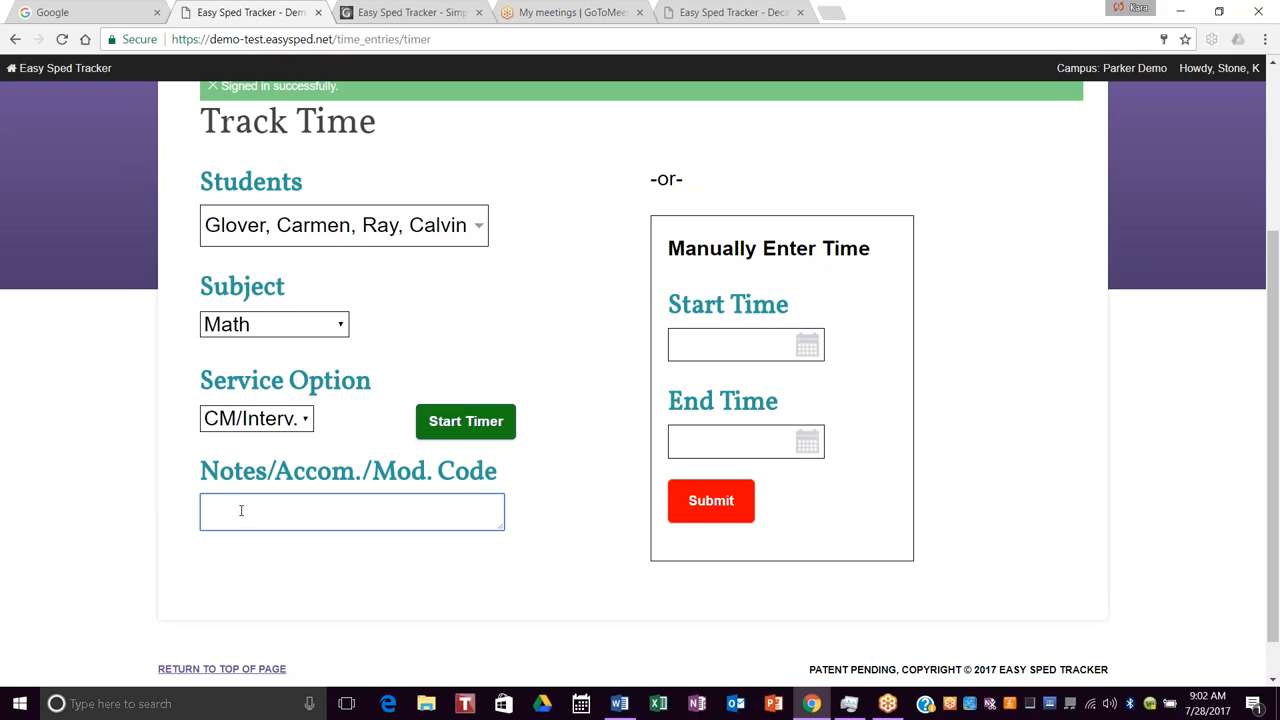
pyautogui.write('RA')
pyautogui.click(474, 420)
pyautogui.scroll(-3, 508, 399)
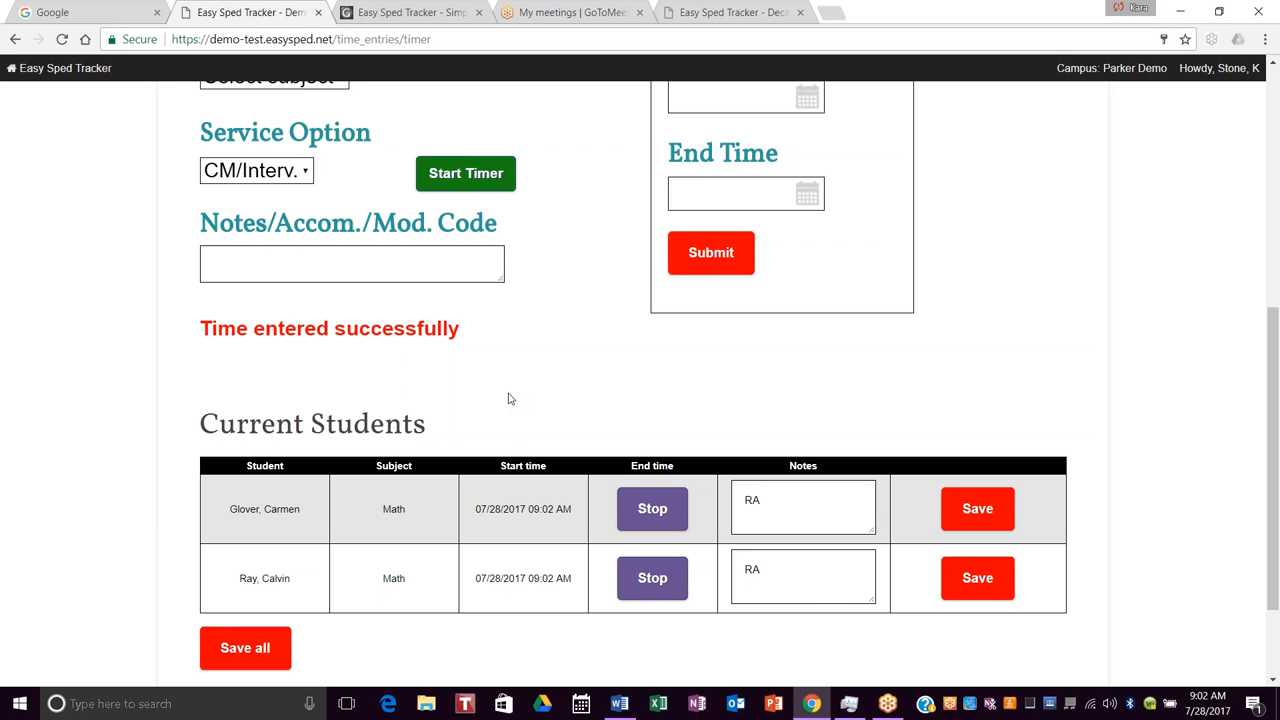
# Step: Select the third grade 9 student for a new time entry and set the subject to Math
pyautogui.scroll(2, 508, 399)
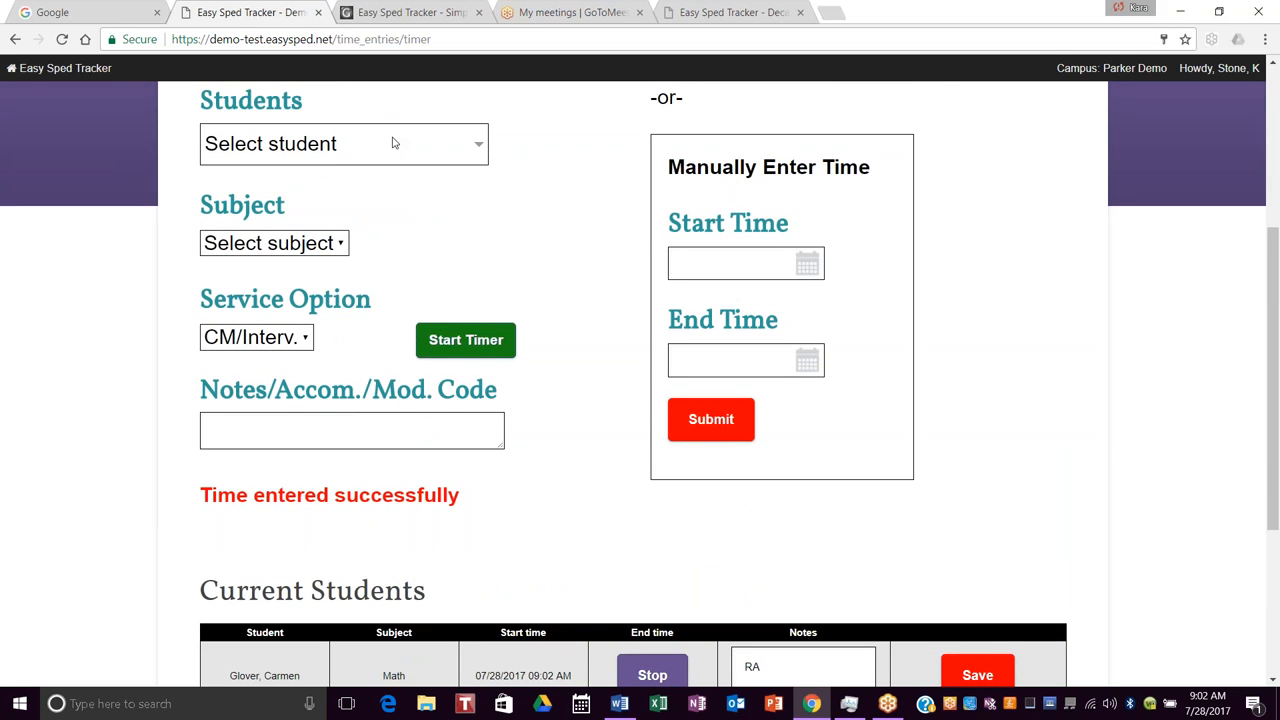
pyautogui.click(393, 143)
pyautogui.click(232, 376)
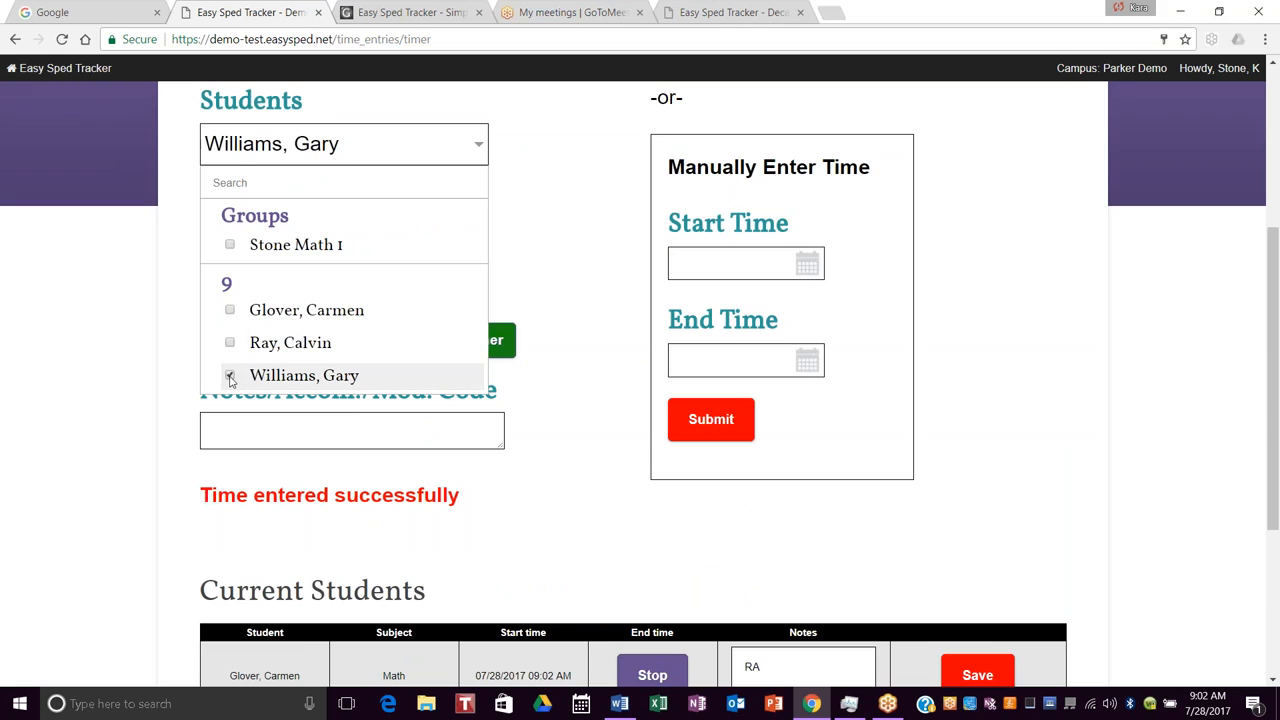
pyautogui.click(531, 269)
pyautogui.click(301, 241)
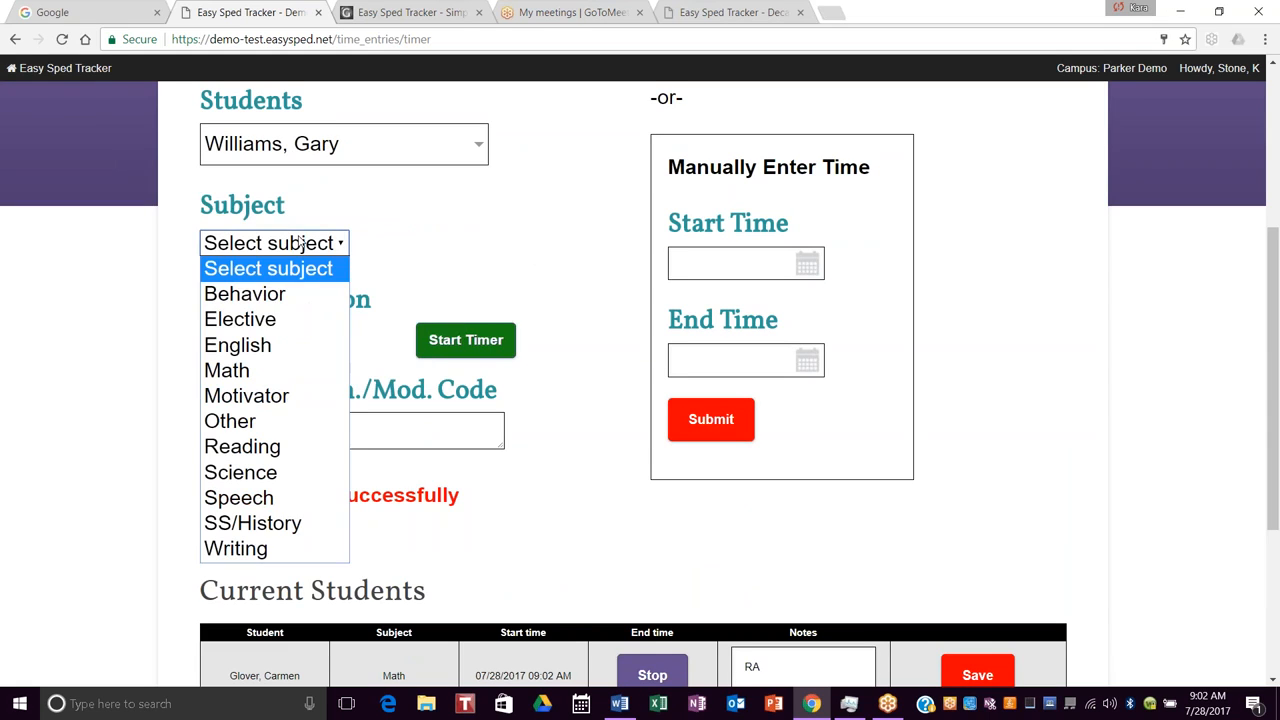
pyautogui.click(296, 368)
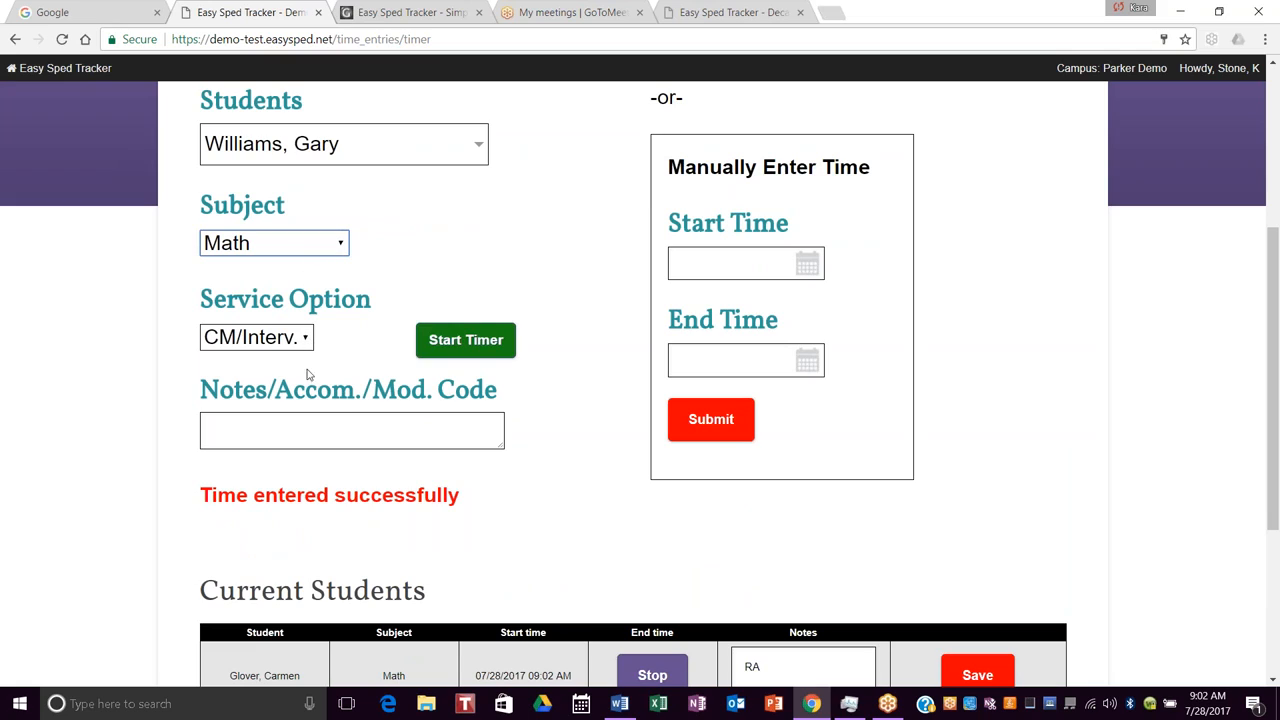
# Step: Enter the note code RA and start the third student's timer with the CM/Interv. service option
pyautogui.click(270, 416)
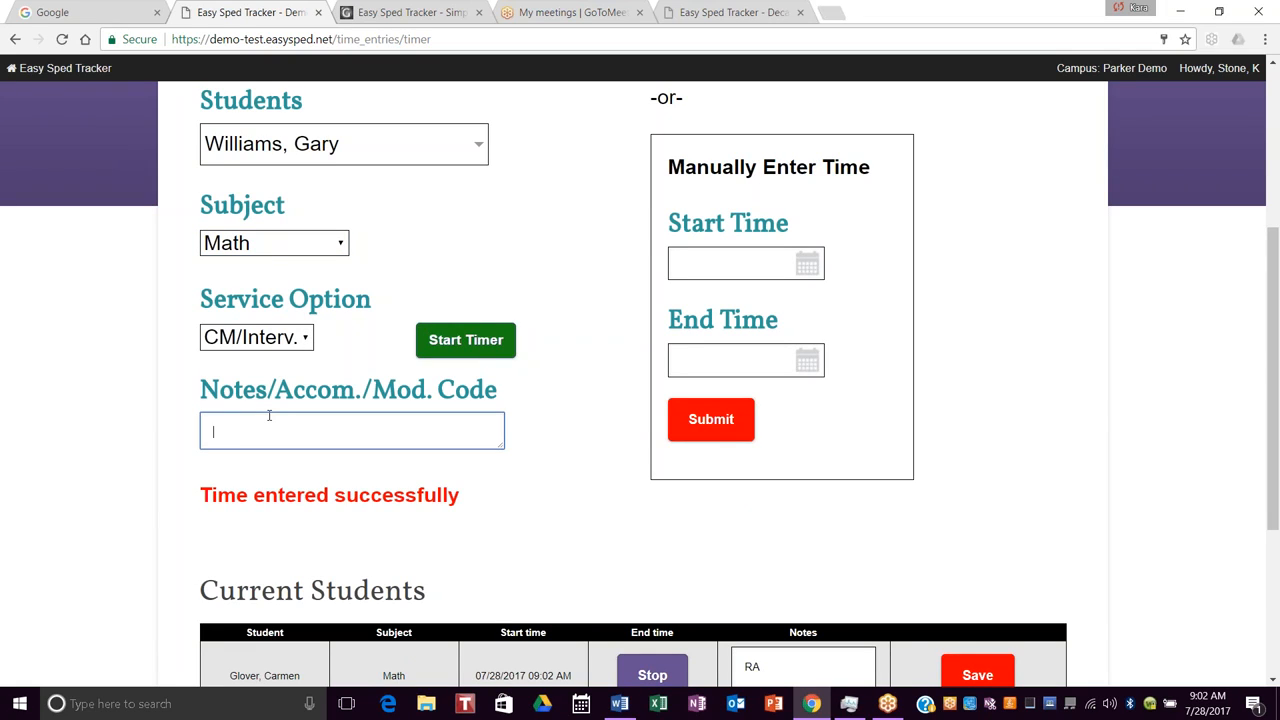
pyautogui.write('RA')
pyautogui.click(493, 343)
pyautogui.scroll(-3, 549, 364)
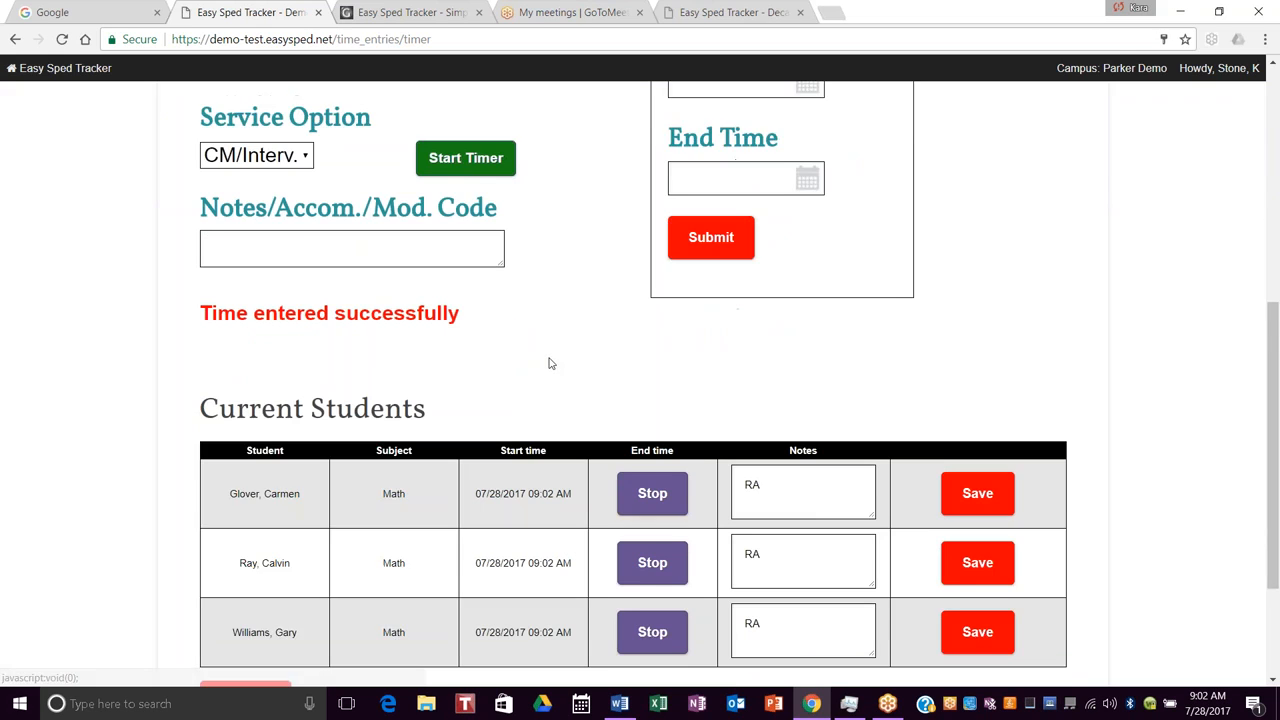
# Step: Stop the running timers of all three students in the Current Students table
pyautogui.scroll(-1, 549, 364)
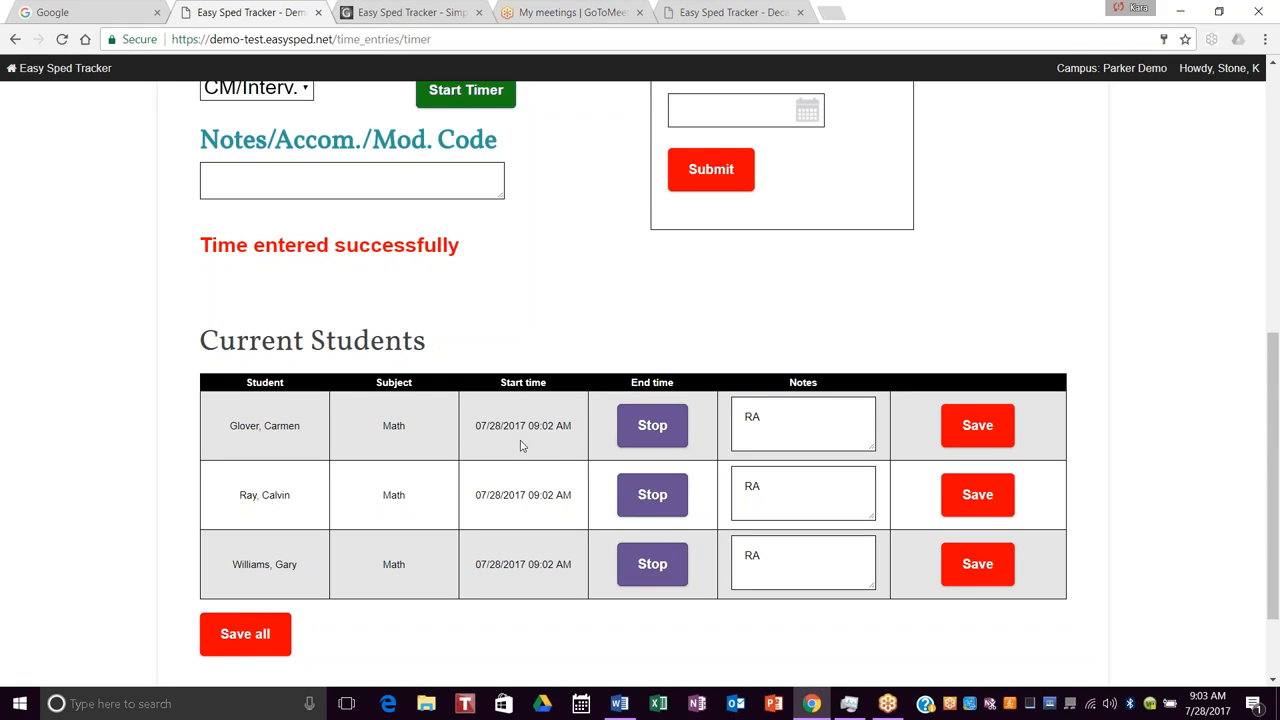
pyautogui.click(654, 427)
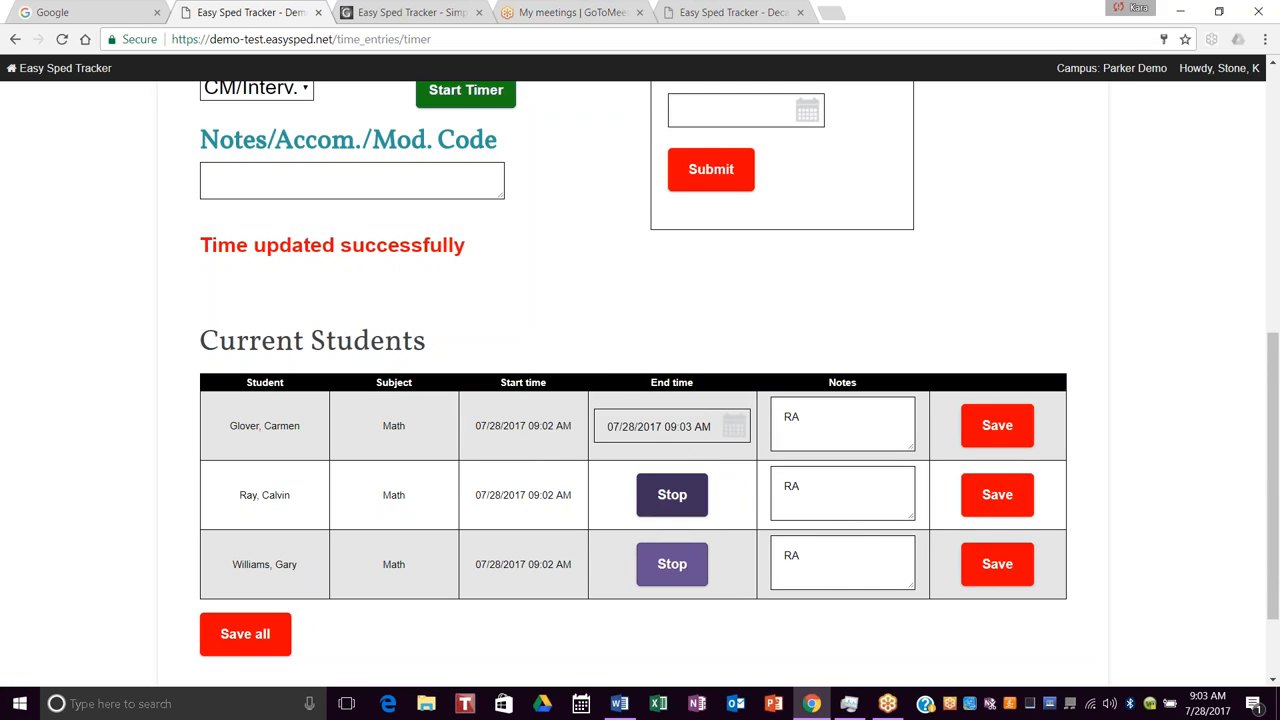
pyautogui.click(665, 500)
pyautogui.click(672, 568)
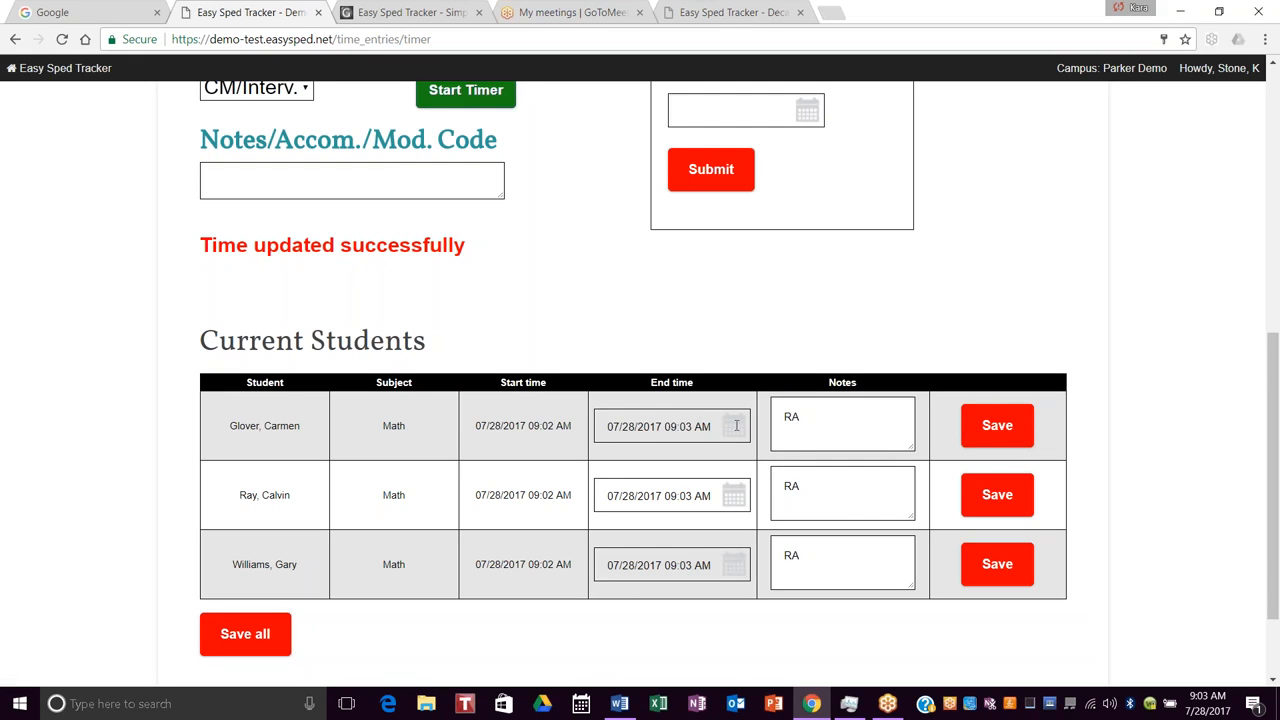
# Step: Examine the date and time picker for the end time of the first student's entry
pyautogui.click(744, 427)
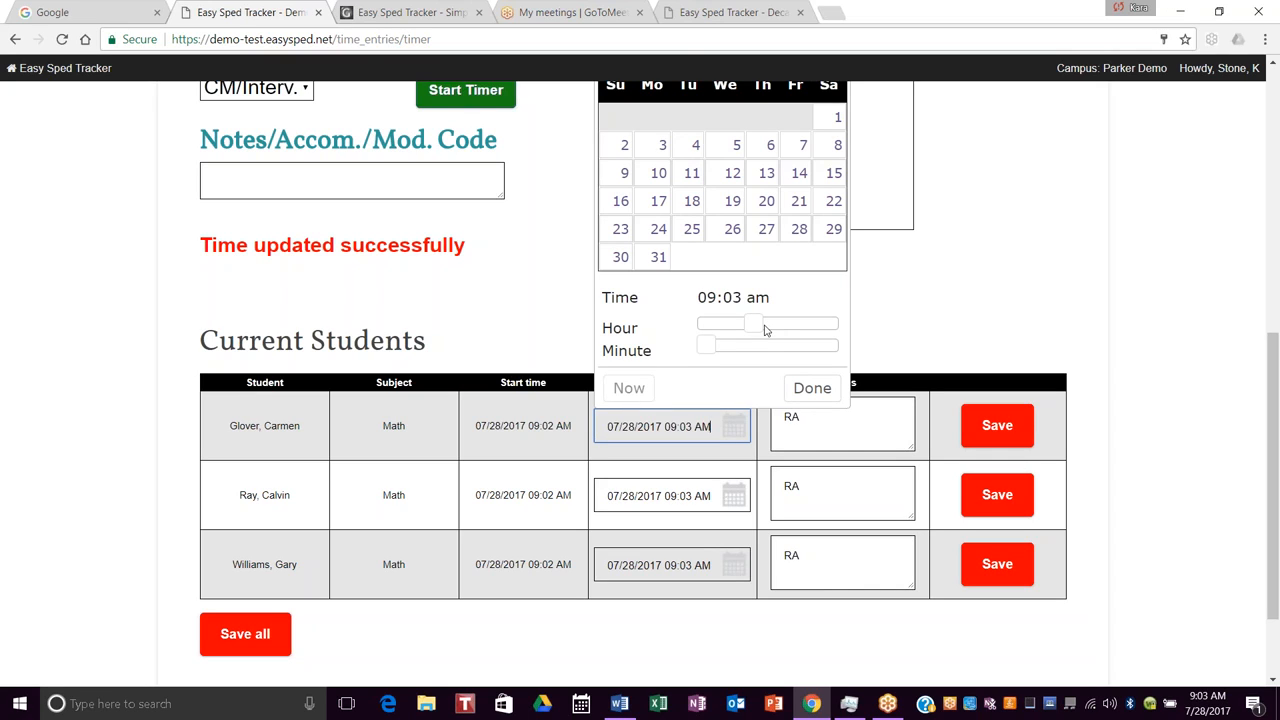
pyautogui.click(897, 293)
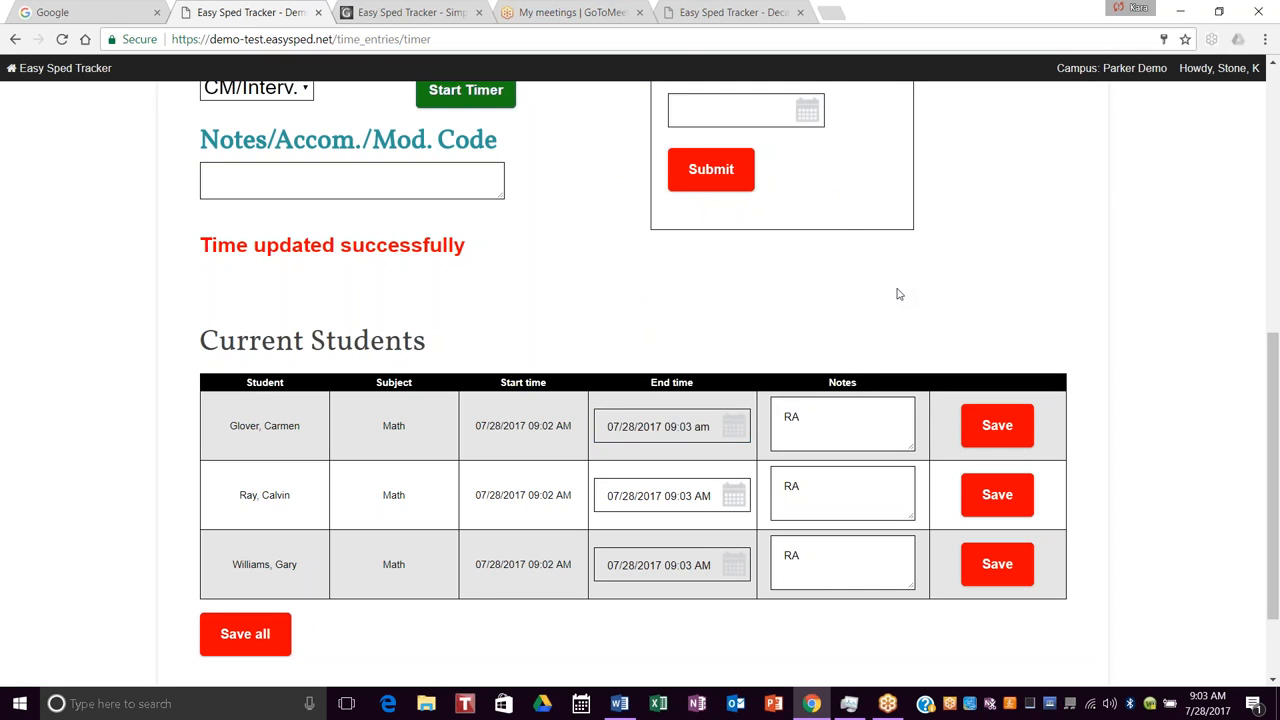
pyautogui.click(735, 426)
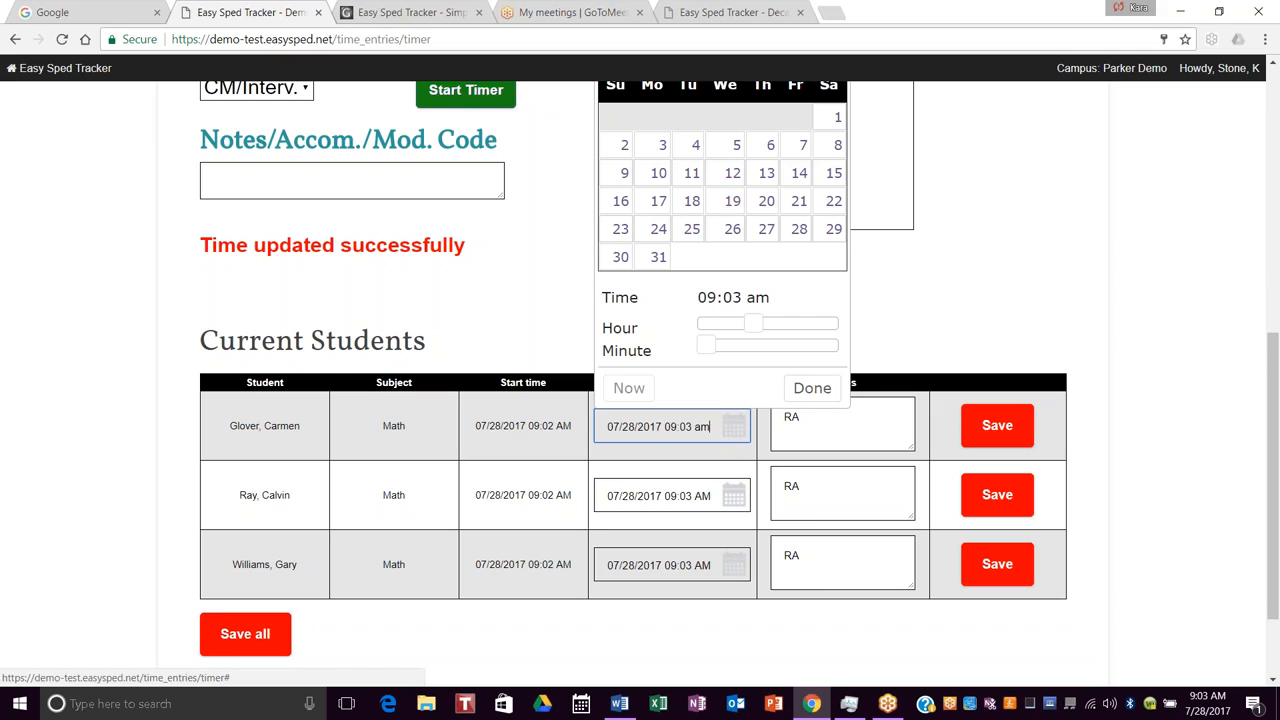
pyautogui.click(871, 293)
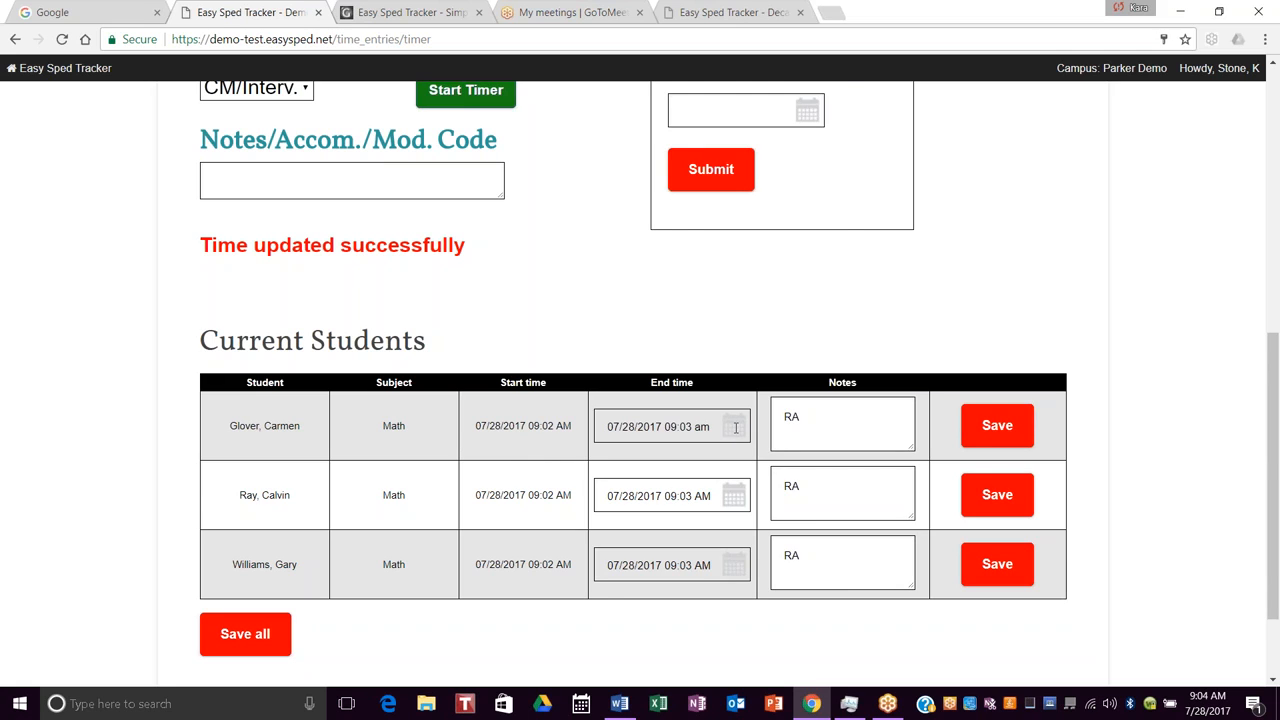
# Step: Update the first student's Math end time to the current time, 07/28/2017 09:04 am, and save that entry
pyautogui.click(735, 427)
pyautogui.click(627, 387)
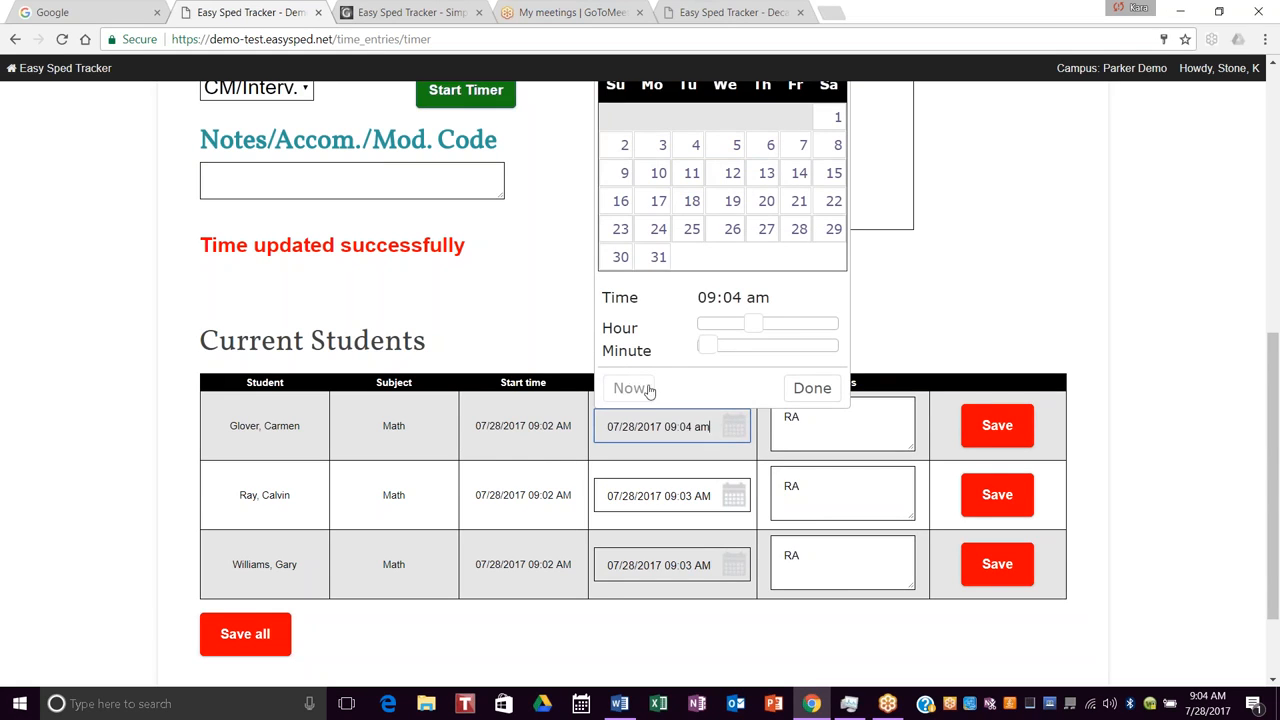
pyautogui.click(884, 314)
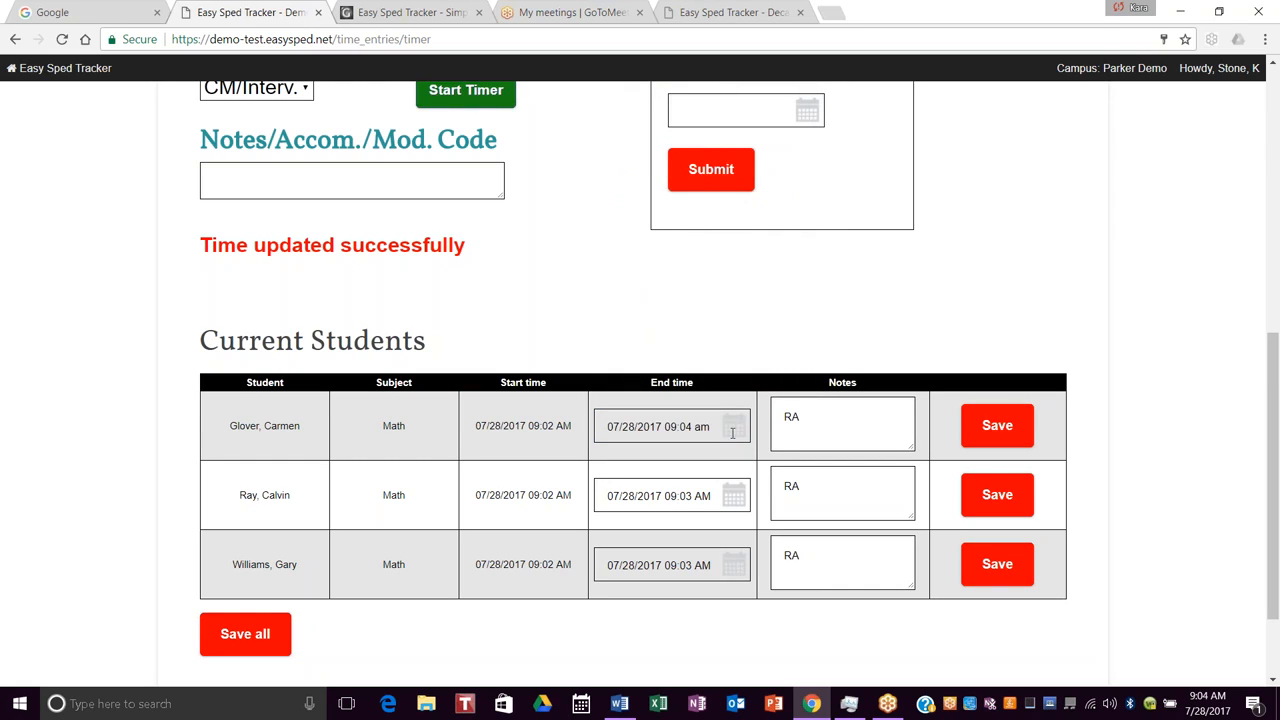
pyautogui.click(994, 428)
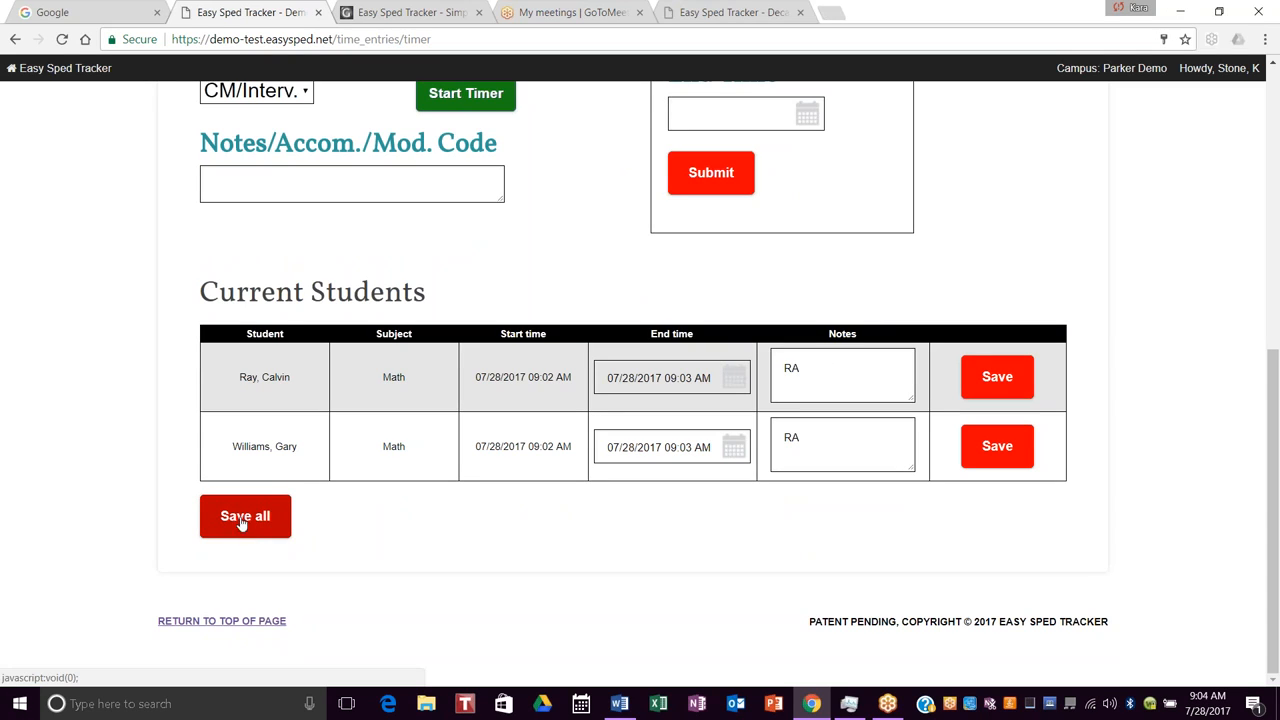
# Step: Extend the notes of the first remaining student's Math entry to "RA, CU, Cal."
pyautogui.click(809, 369)
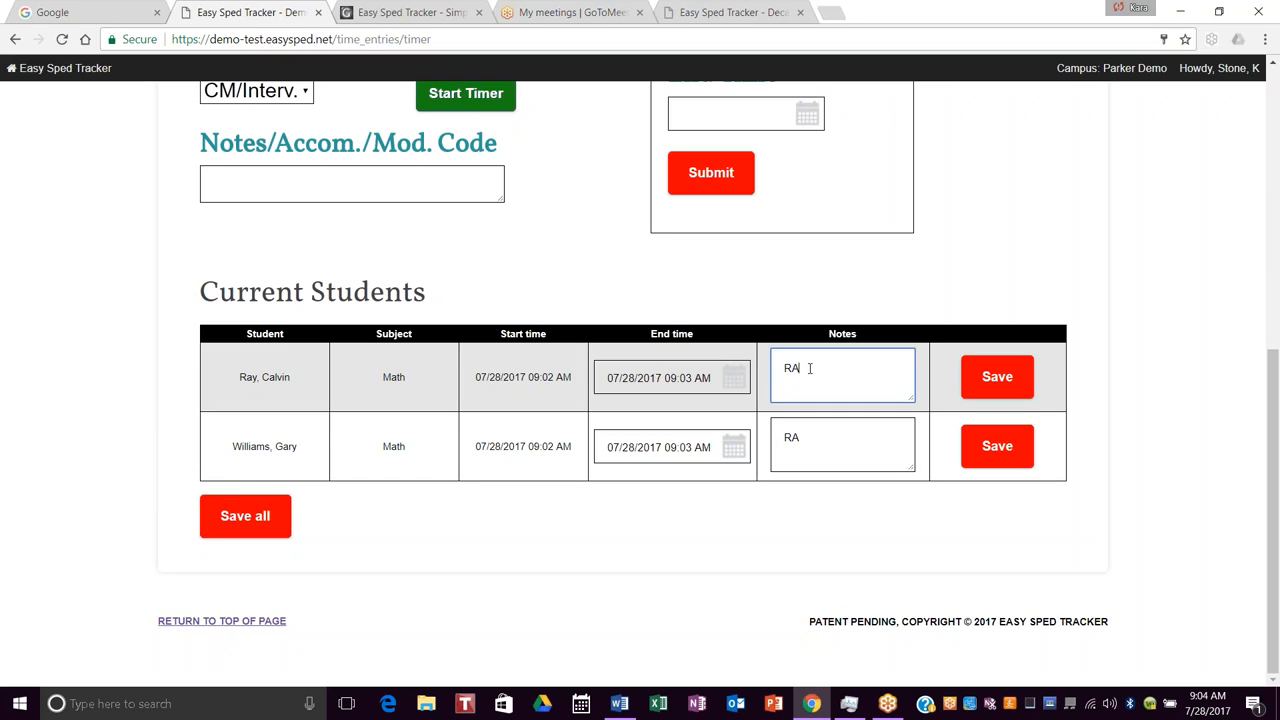
pyautogui.write(', CU, Cal.')
# Step: Extend the last student's notes to "RA, Off Task, Threw Pencil, BIP, Motivator offered" and save all remaining entries
pyautogui.click(816, 435)
pyautogui.write(', ')
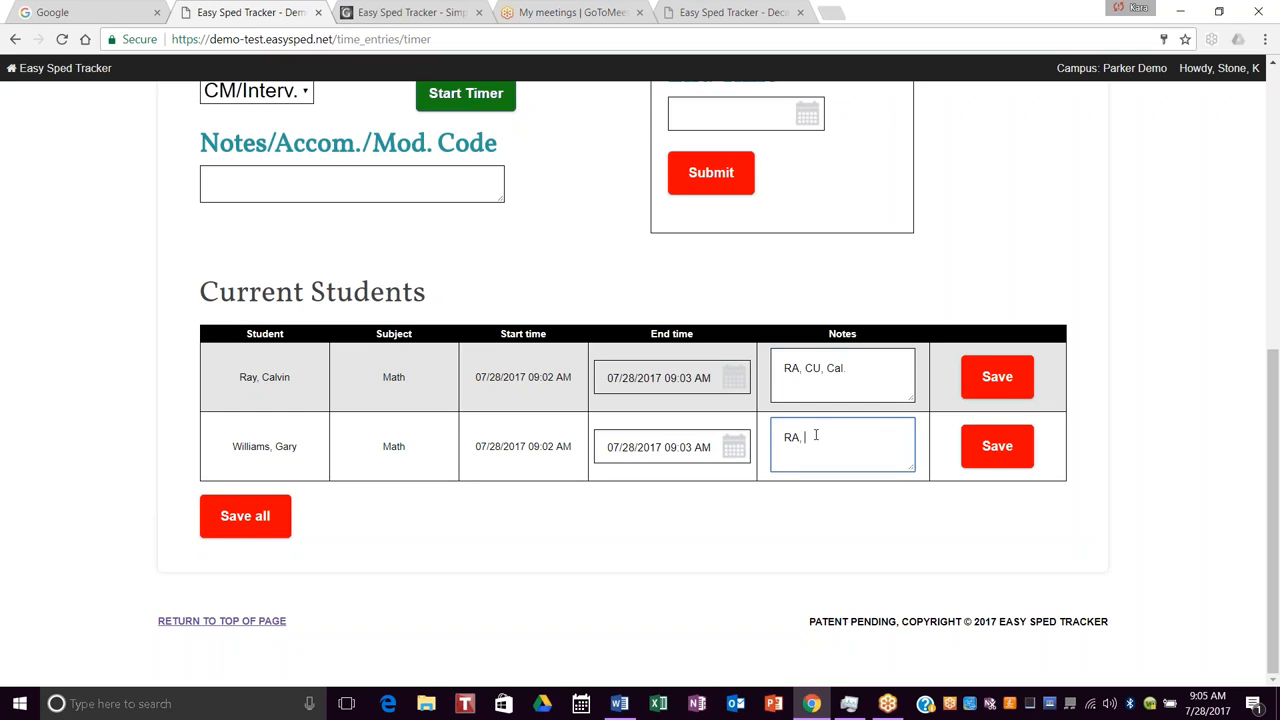
pyautogui.write('Off Task, Threw Pencil, Mo')
pyautogui.press('BackSpace')
pyautogui.press('BackSpace')
pyautogui.write('BIP')
pyautogui.write('.')
pyautogui.write(' Motiv')
pyautogui.write('ator')
pyautogui.write(' offe')
pyautogui.write('red')
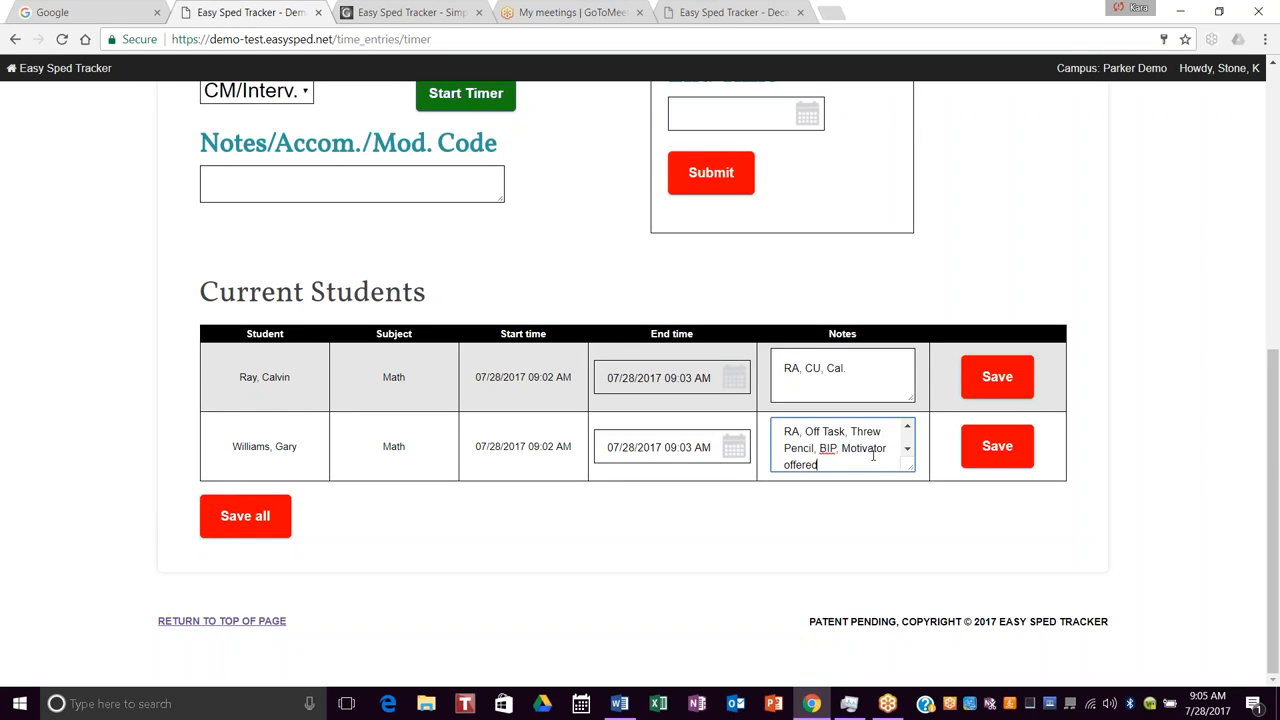
pyautogui.click(263, 517)
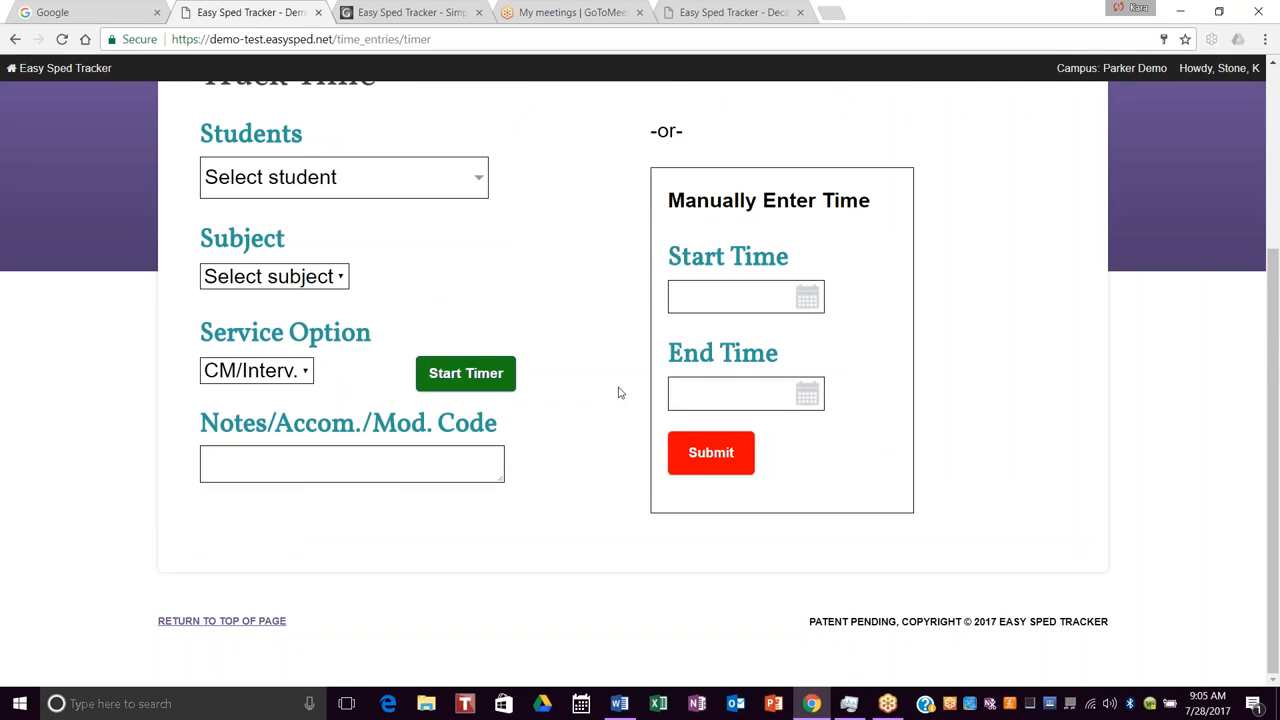
# Step: Select the Math 1 student group for a new time entry and set the subject to Reading
pyautogui.scroll(2, 576, 373)
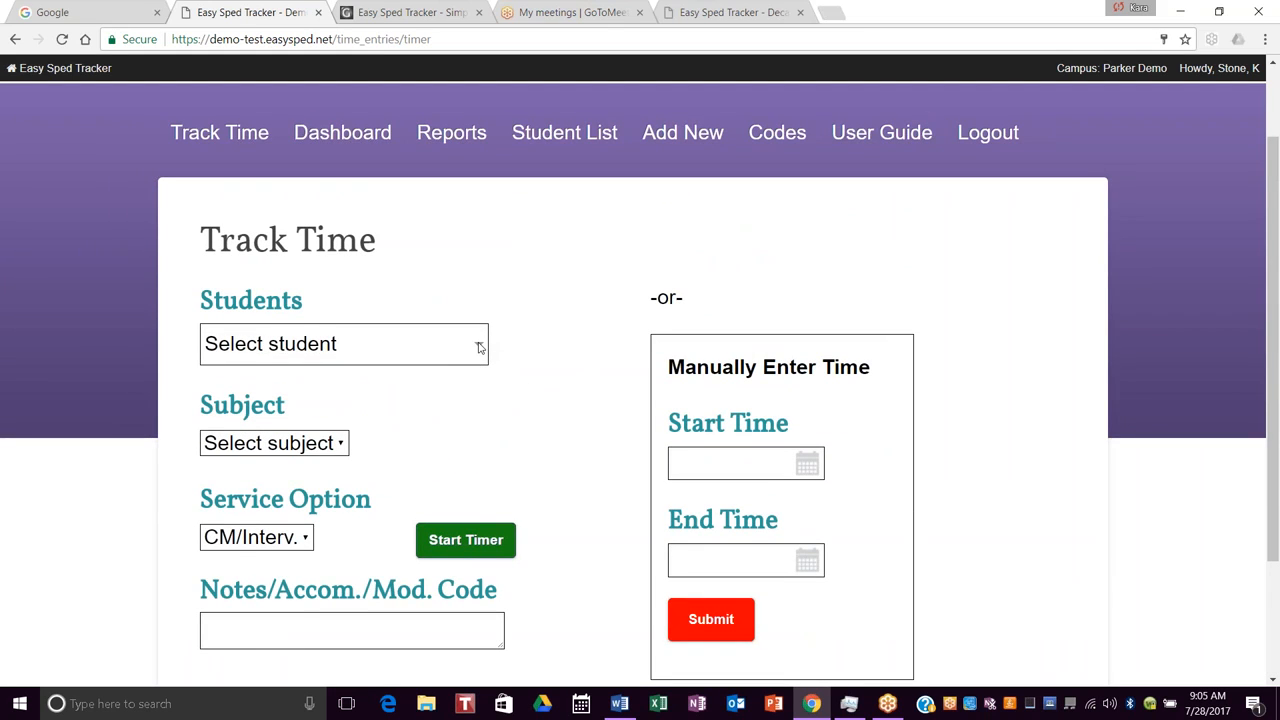
pyautogui.click(479, 347)
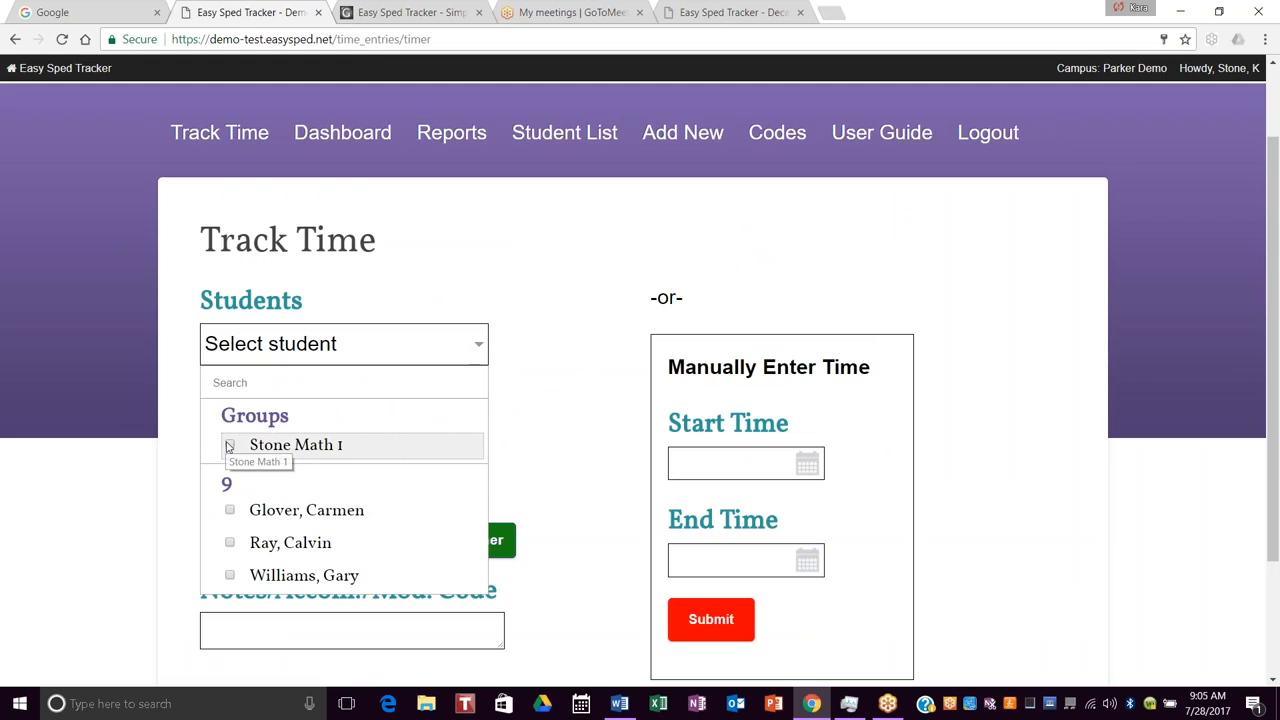
pyautogui.click(228, 446)
pyautogui.click(583, 369)
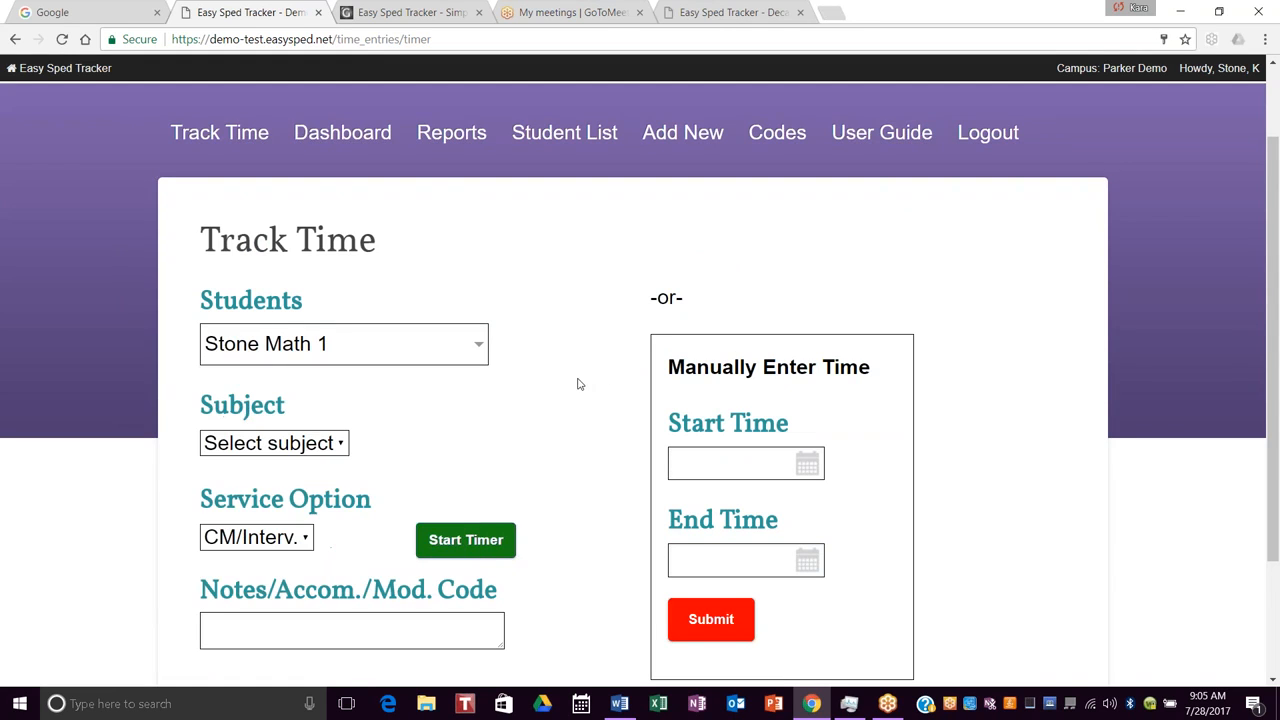
pyautogui.click(328, 443)
pyautogui.click(300, 313)
# Step: Set the service option to Incl. and start the group's timer with the notes left blank
pyautogui.click(303, 540)
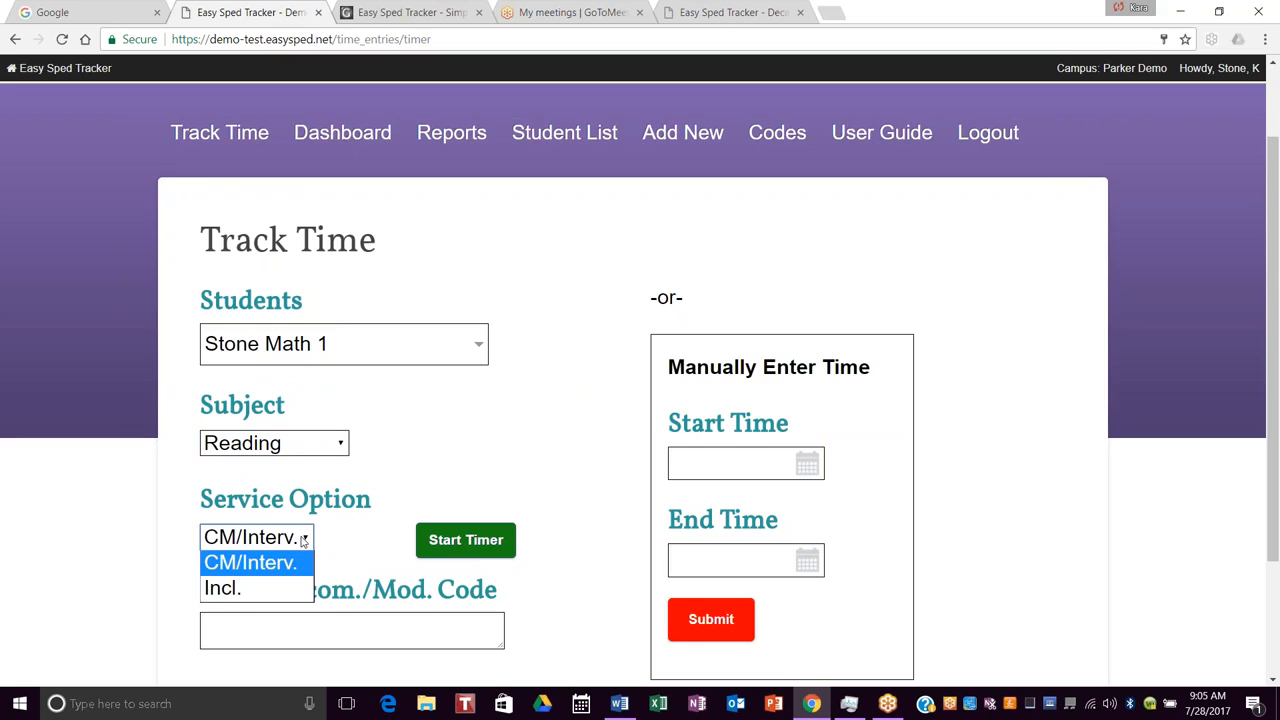
pyautogui.click(287, 596)
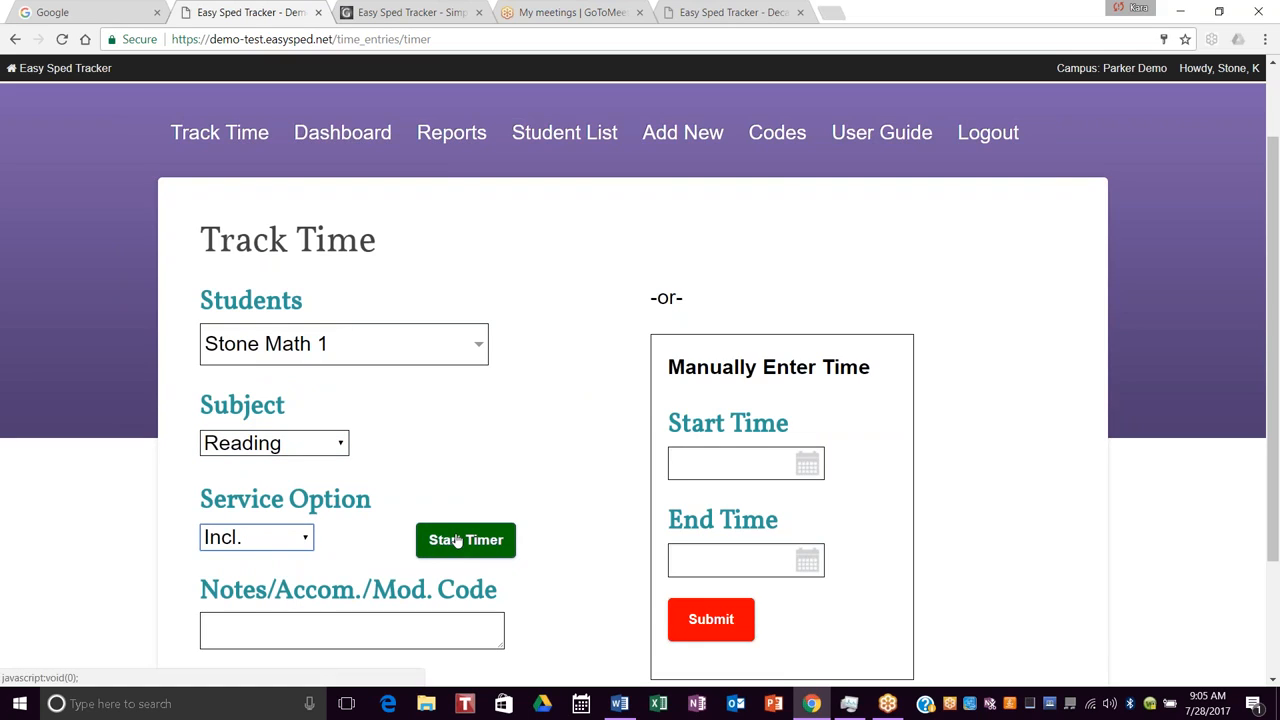
pyautogui.click(238, 623)
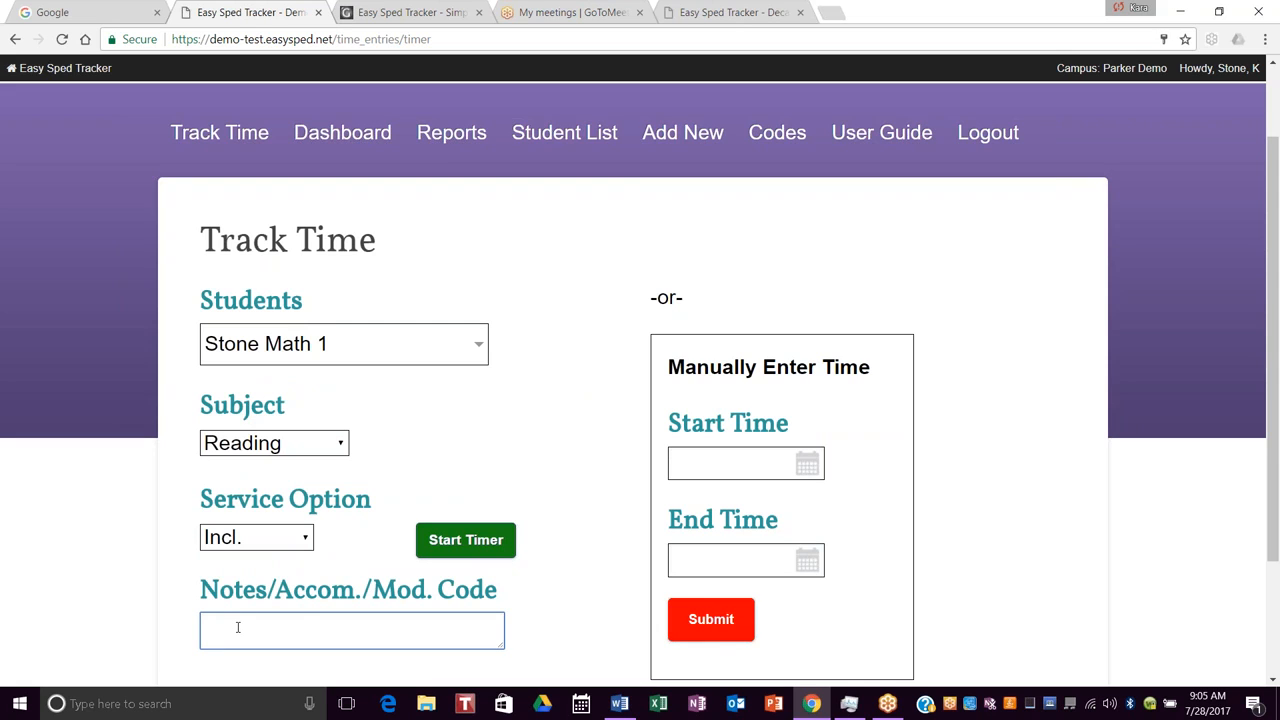
pyautogui.click(486, 540)
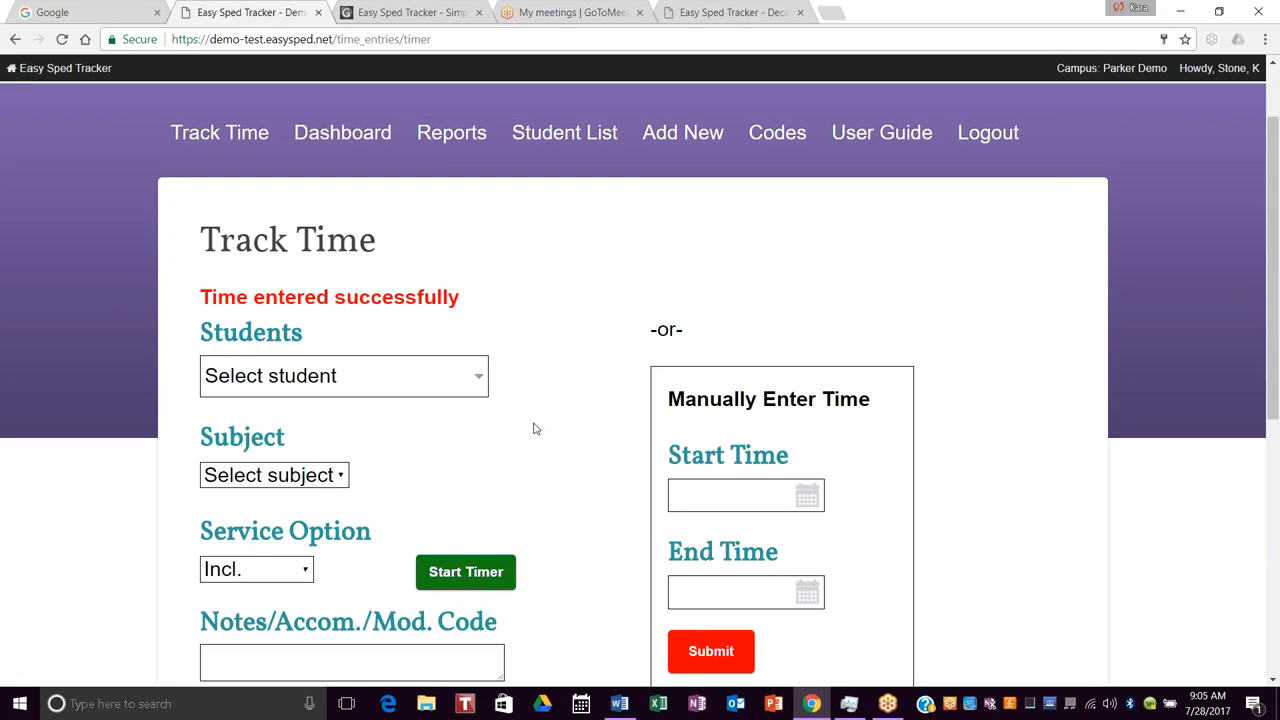
# Step: Stop the first listed student's Reading timer and set the end time to 07/28/2017 09:05 am, matching the start time
pyautogui.scroll(-1, 544, 421)
pyautogui.scroll(-5, 544, 421)
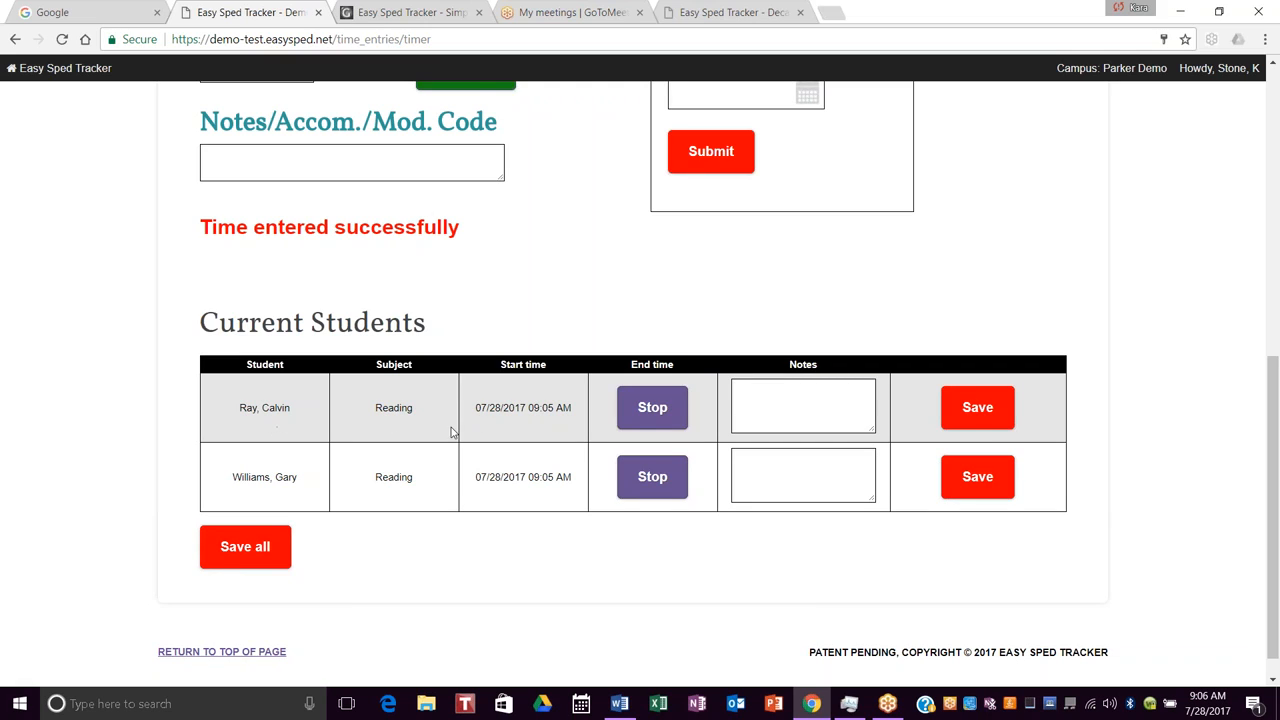
pyautogui.click(655, 412)
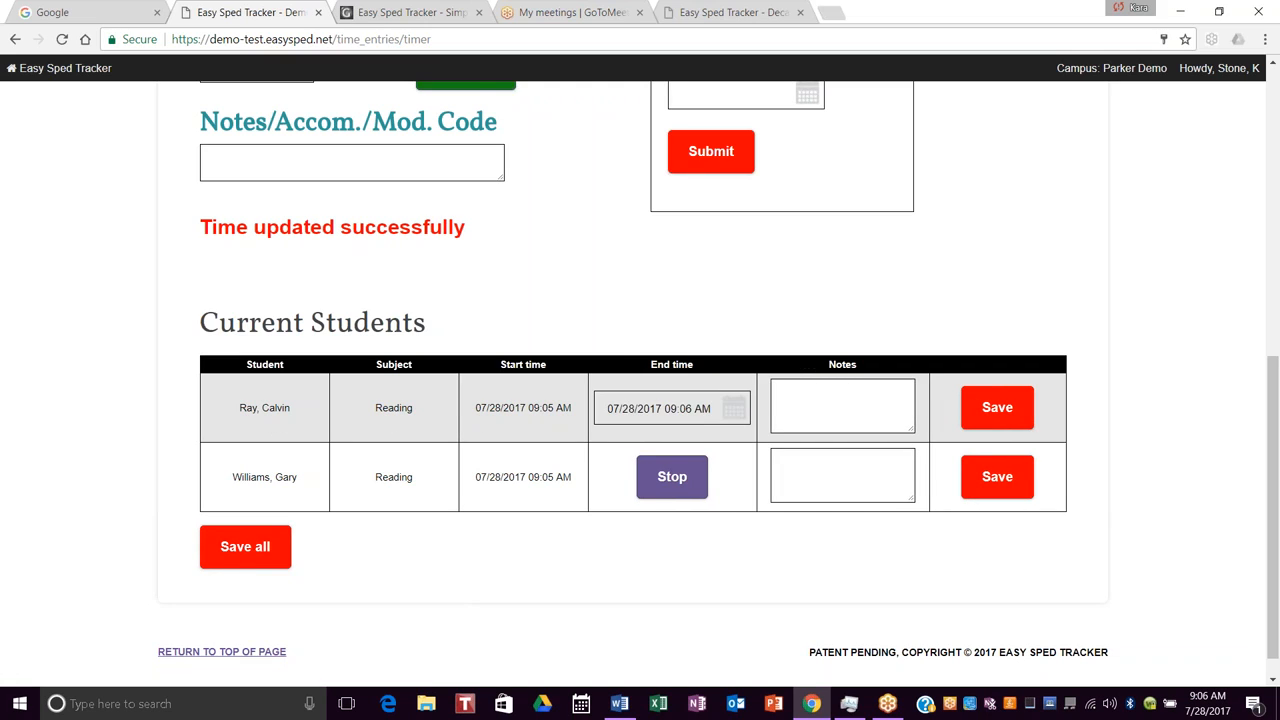
pyautogui.click(735, 407)
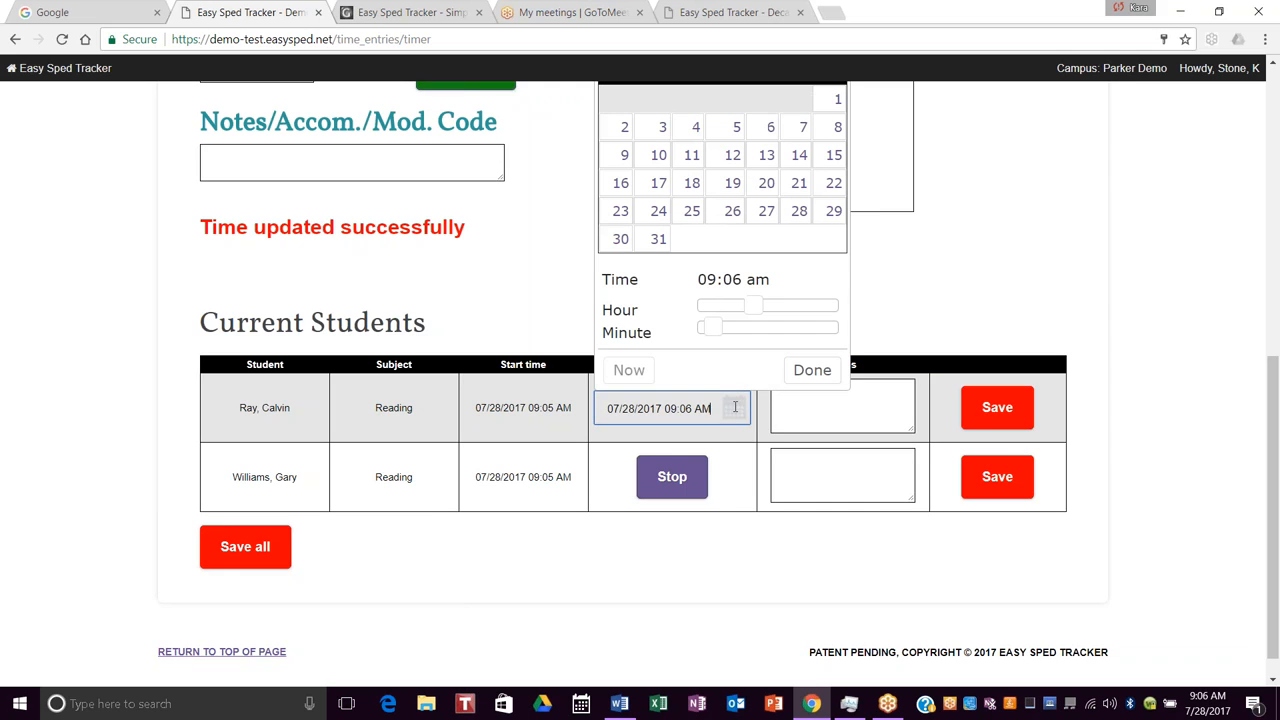
pyautogui.moveTo(717, 333); pyautogui.dragTo(711, 331)
pyautogui.click(897, 299)
# Step: Enter the note "Absent" for the first student's Reading entry and save it with identical start and stop times
pyautogui.click(791, 399)
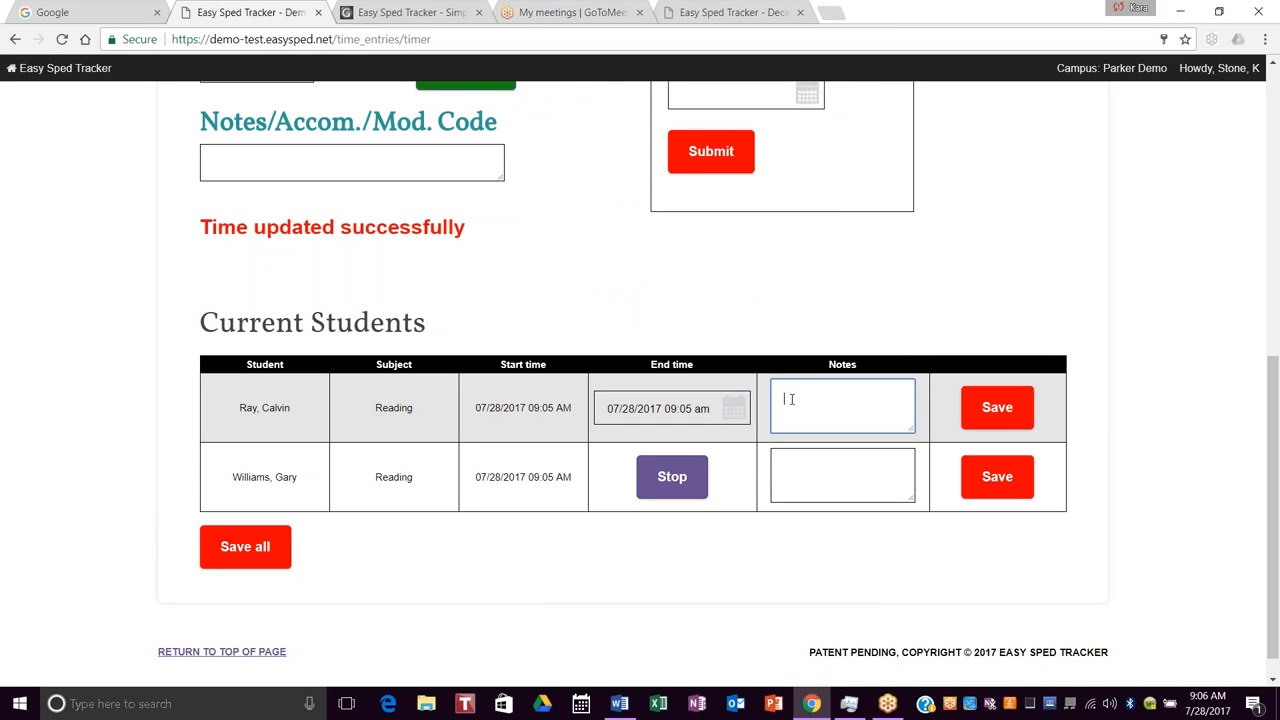
pyautogui.write('Absent')
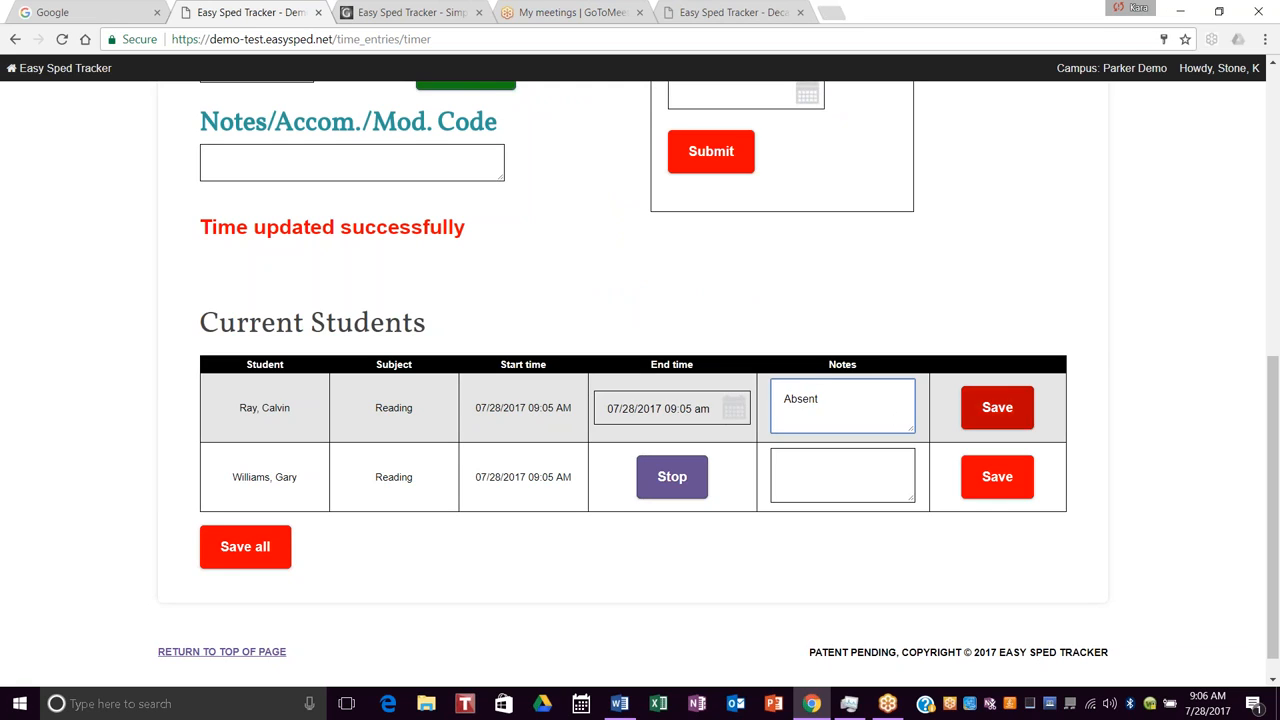
pyautogui.click(997, 407)
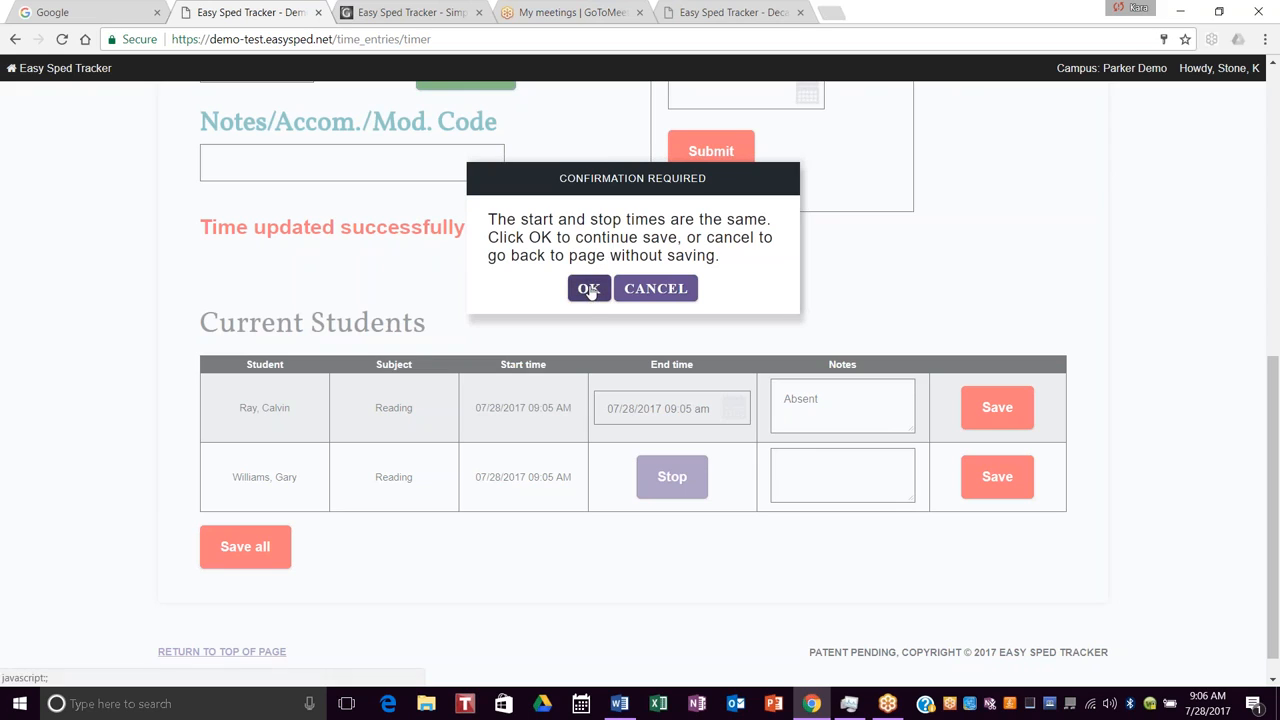
pyautogui.click(589, 290)
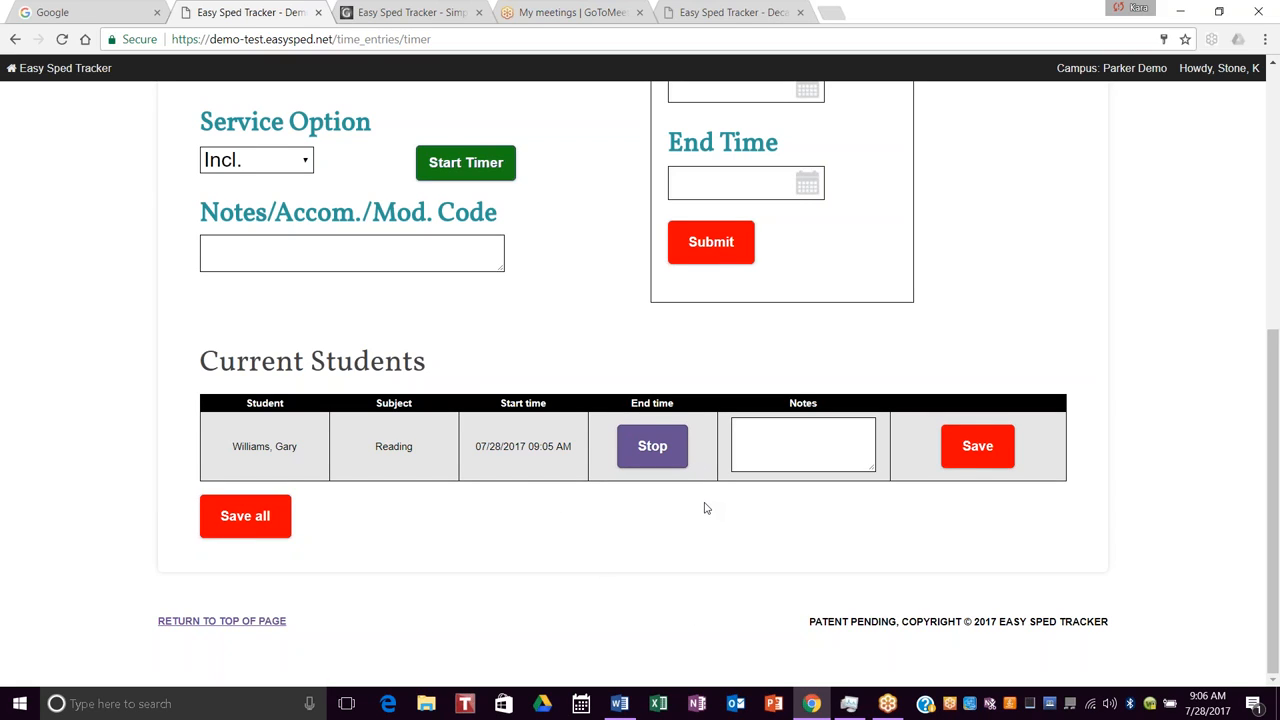
# Step: Stop the remaining student's Reading timer, enter the note "Used Book, Guided, PR" and save the entry
pyautogui.click(664, 451)
pyautogui.click(805, 435)
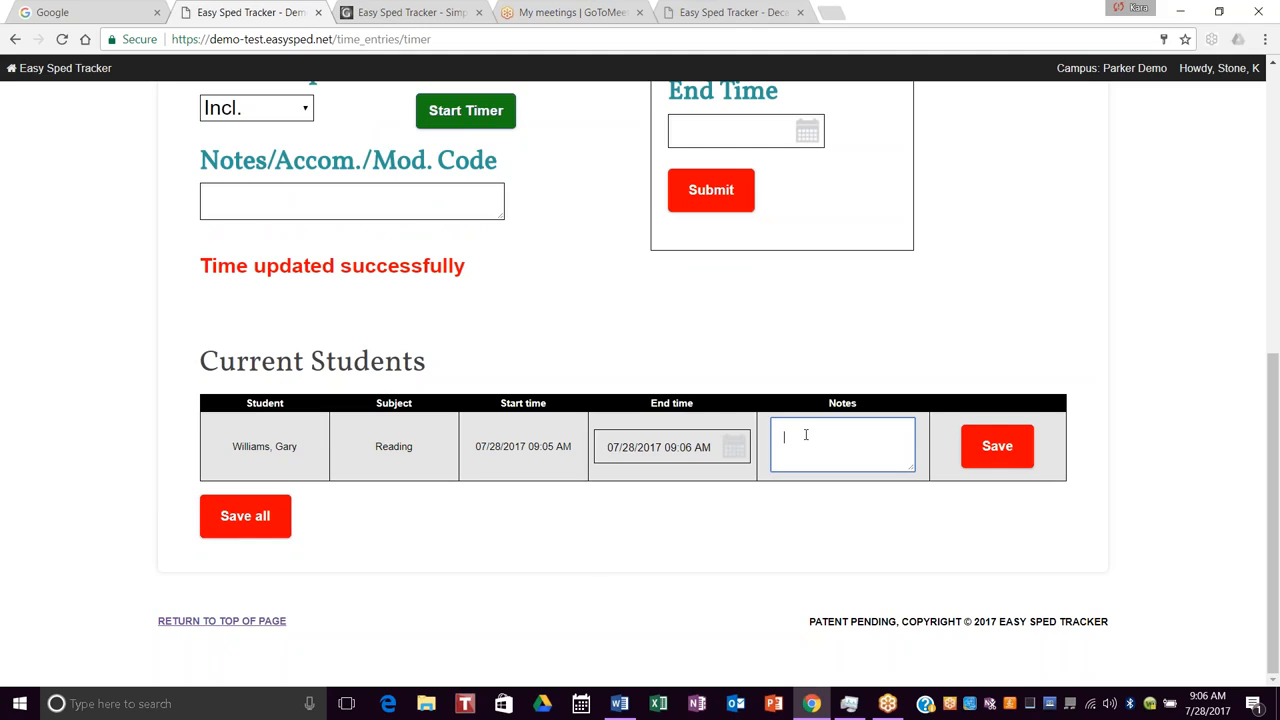
pyautogui.write('Used Book, Guided, PR')
pyautogui.click(994, 452)
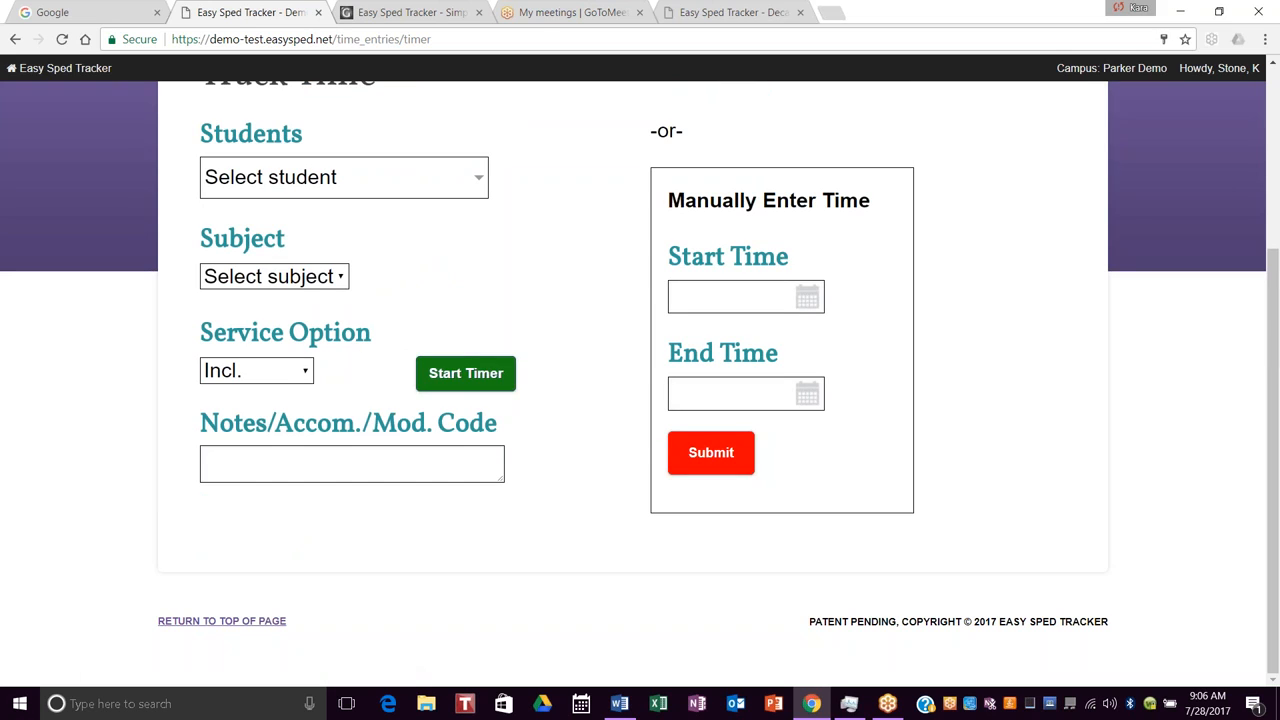
# Step: Select the first grade 9 student for a new time entry
pyautogui.scroll(1, 895, 387)
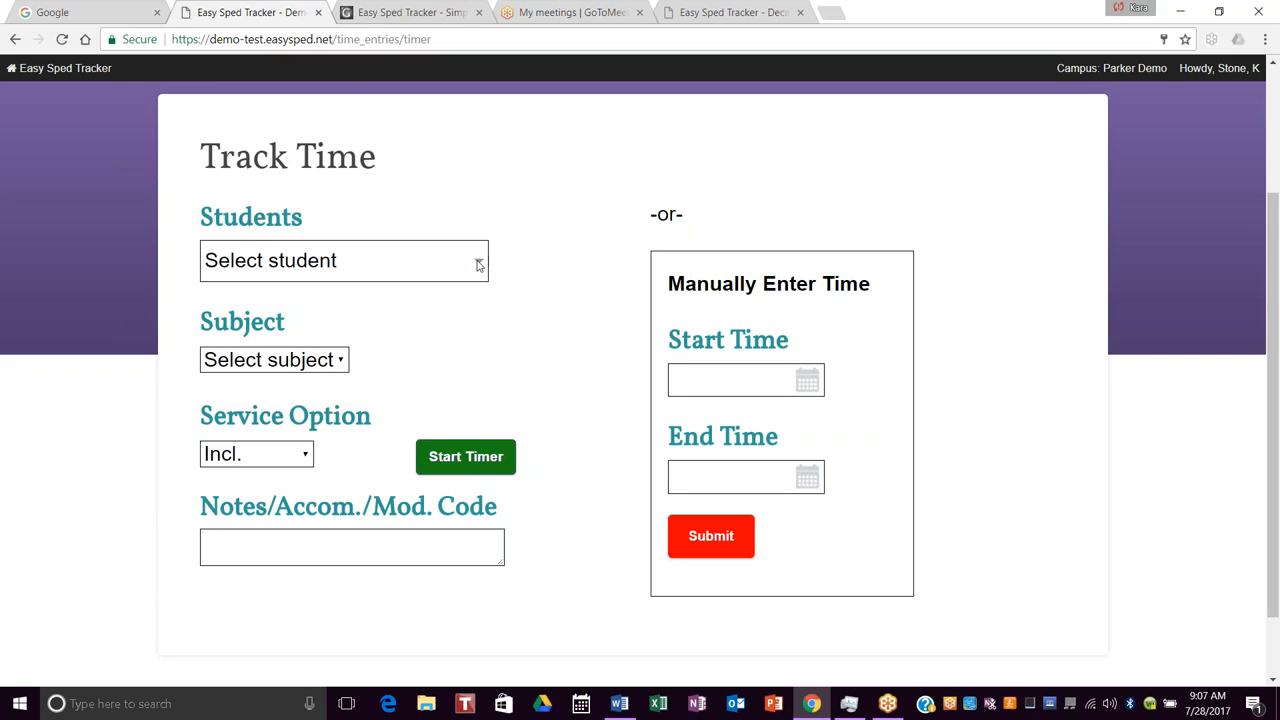
pyautogui.click(477, 262)
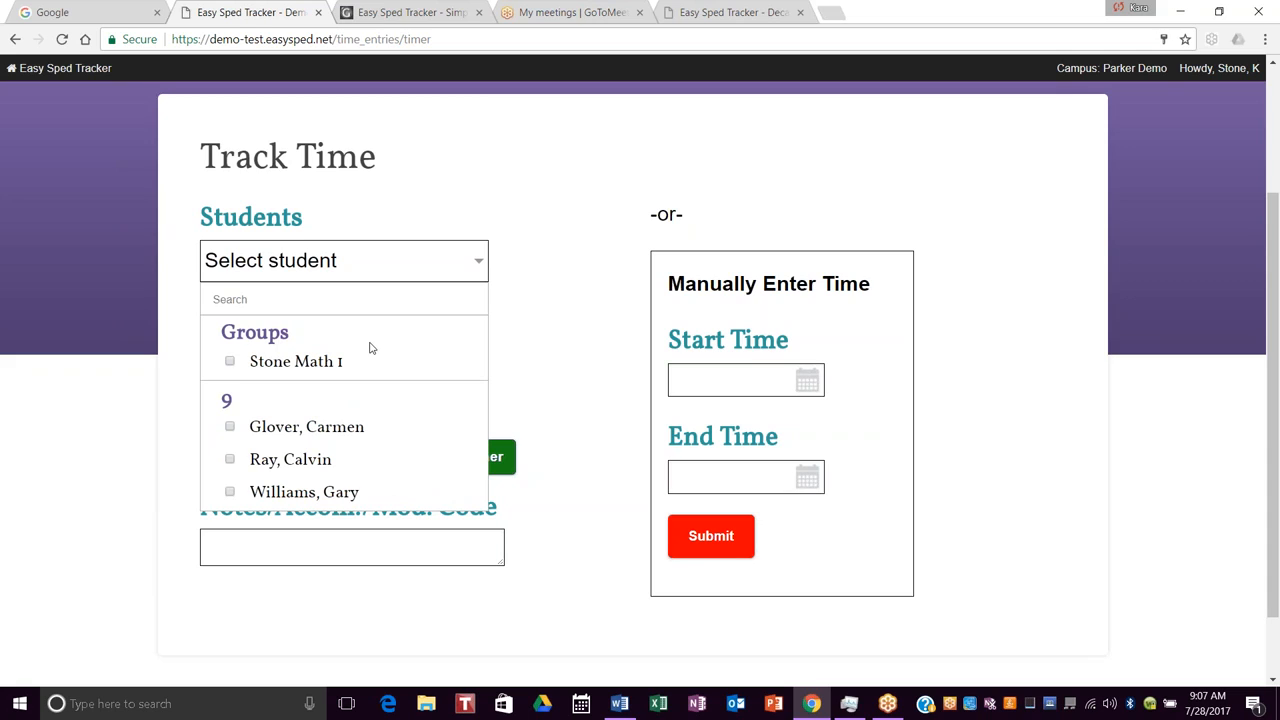
pyautogui.click(414, 270)
pyautogui.click(416, 262)
pyautogui.click(229, 428)
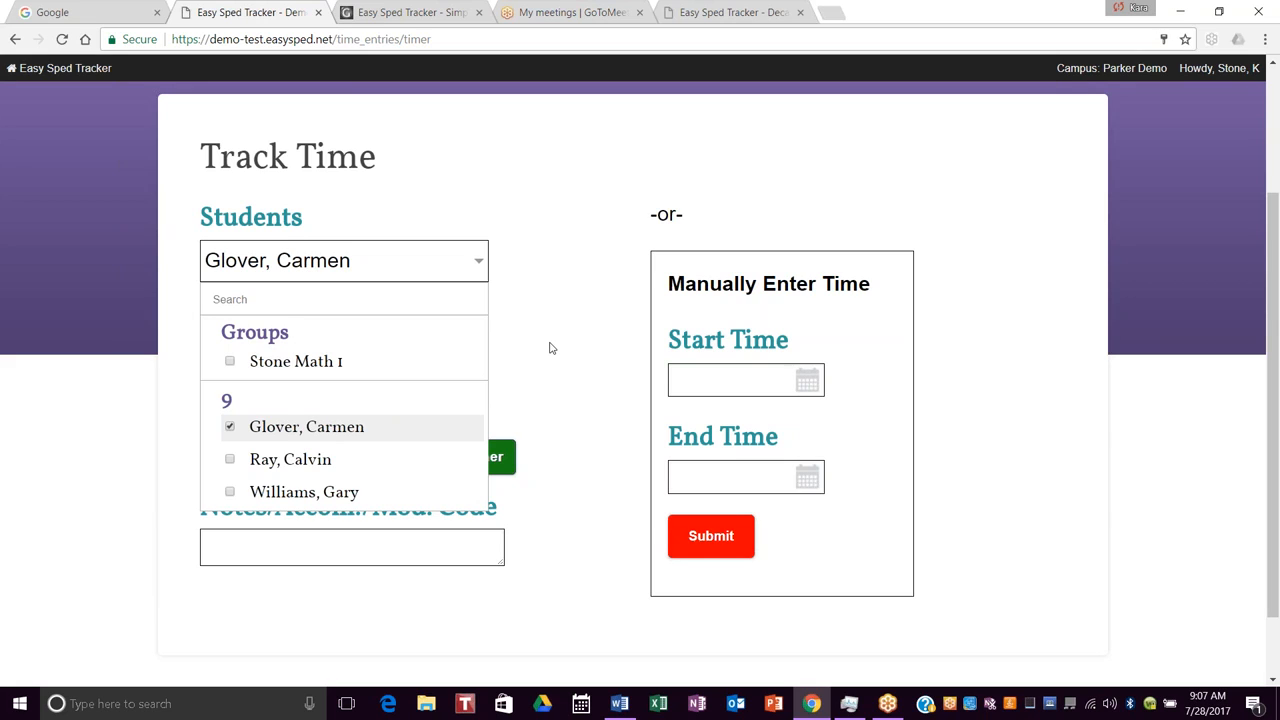
pyautogui.press('Tab')
# Step: Set the entry's subject to English and its service option to CM/Interv
pyautogui.click(341, 361)
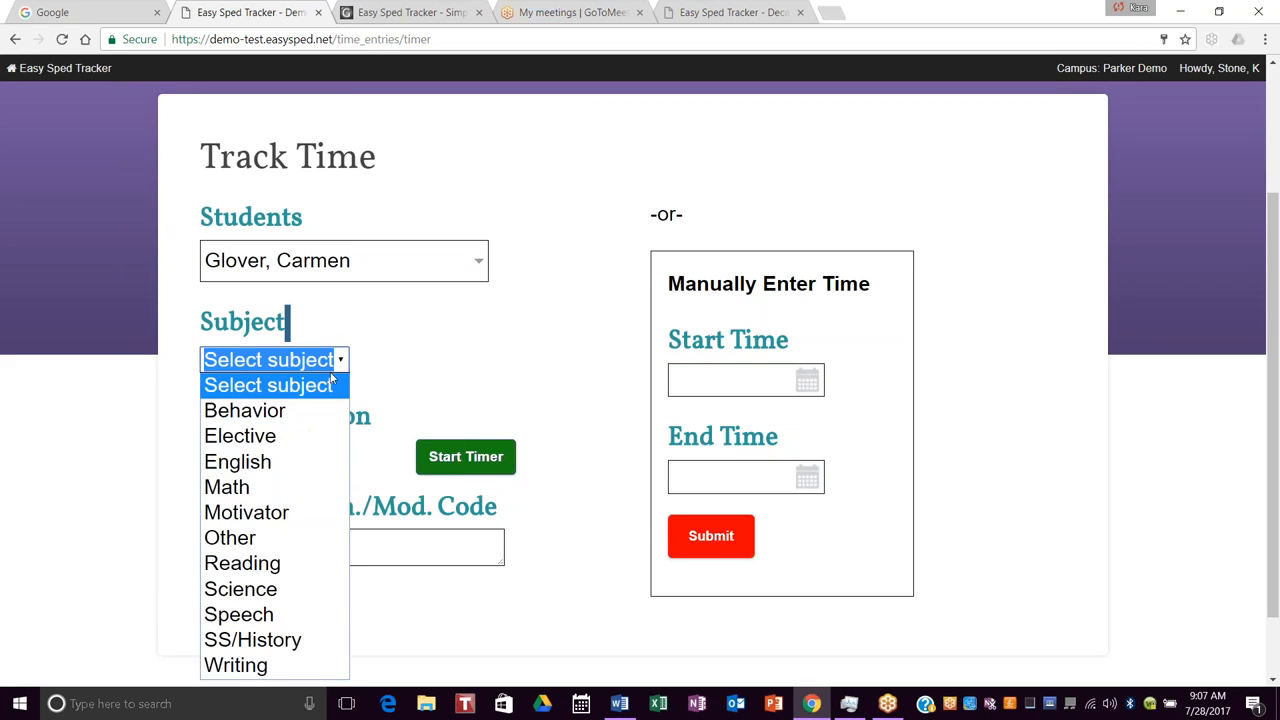
pyautogui.click(331, 460)
pyautogui.click(309, 455)
pyautogui.click(295, 480)
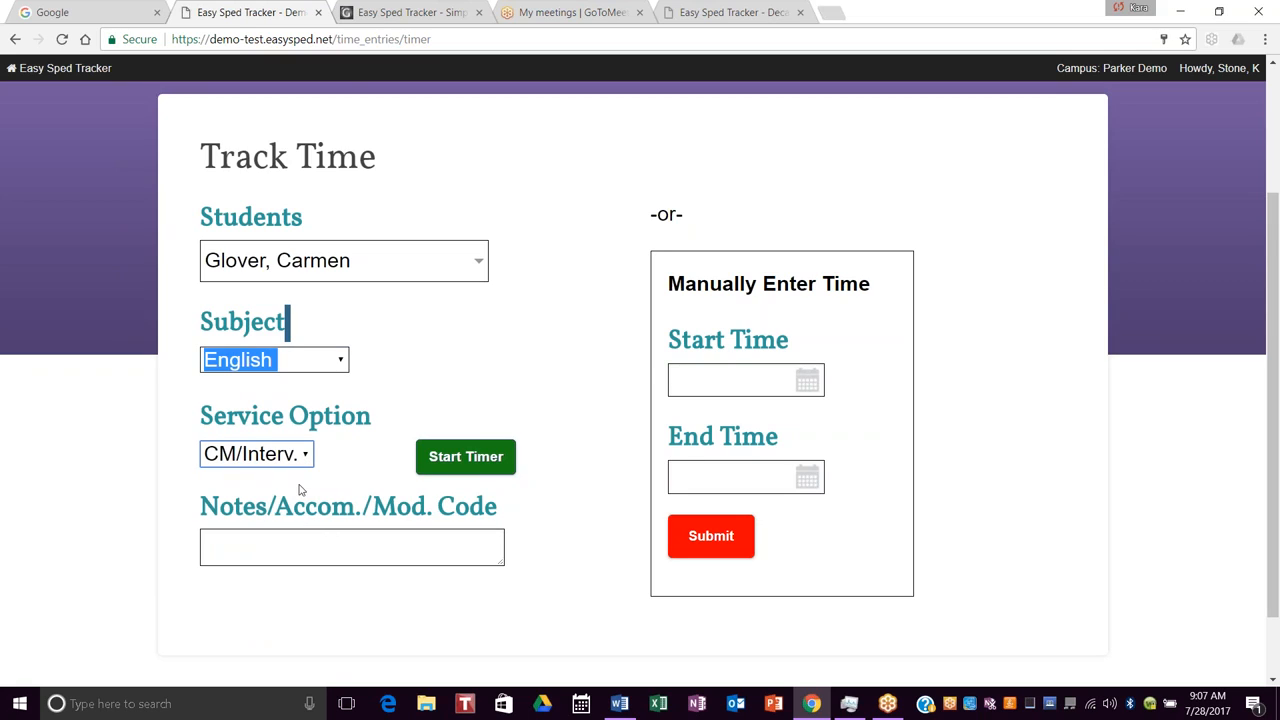
# Step: Enter the accommodation notes "Graphic Organ. FM Sys, Face Student, Visual reminder" for the English entry
pyautogui.click(262, 545)
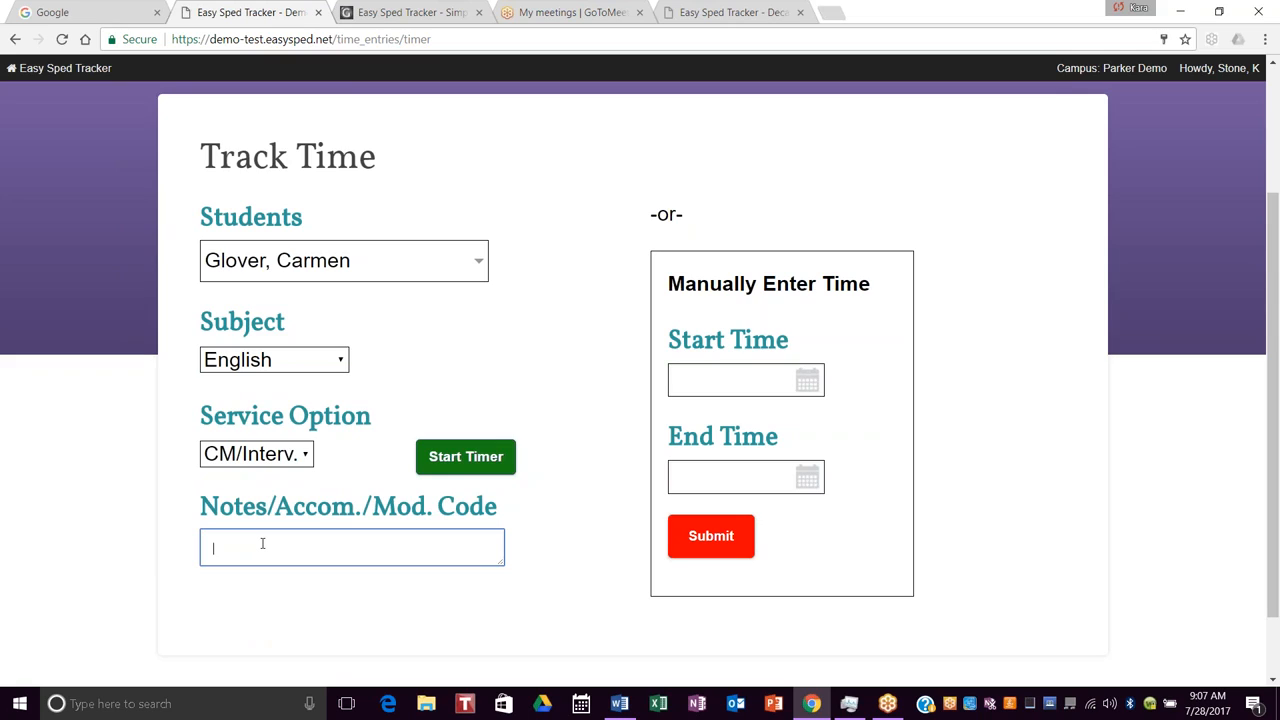
pyautogui.write('Graphic')
pyautogui.write(' Organ')
pyautogui.write('. FM')
pyautogui.write(' Sys. ')
pyautogui.write('Face')
pyautogui.write(' Studentm')
pyautogui.press('BackSpace')
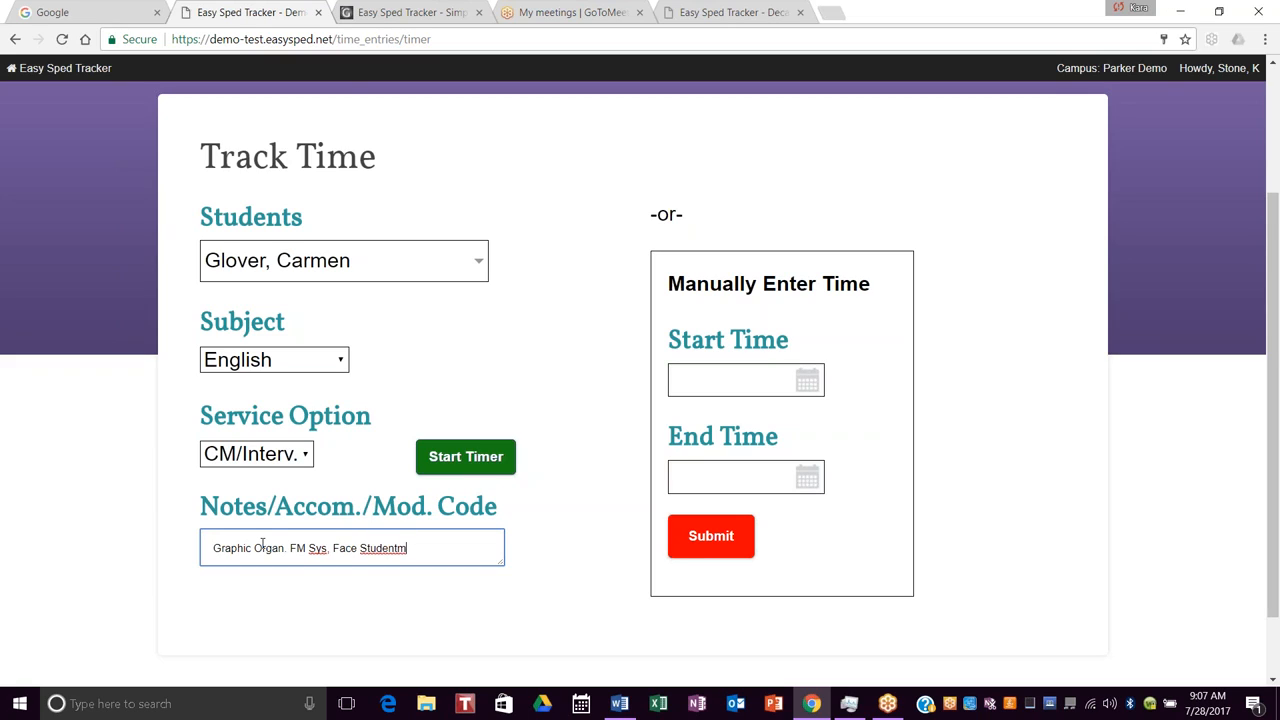
pyautogui.write(', Visual reminder')
# Step: Set the manual start time of the English entry to 07/27/2017 09:00 am
pyautogui.click(810, 381)
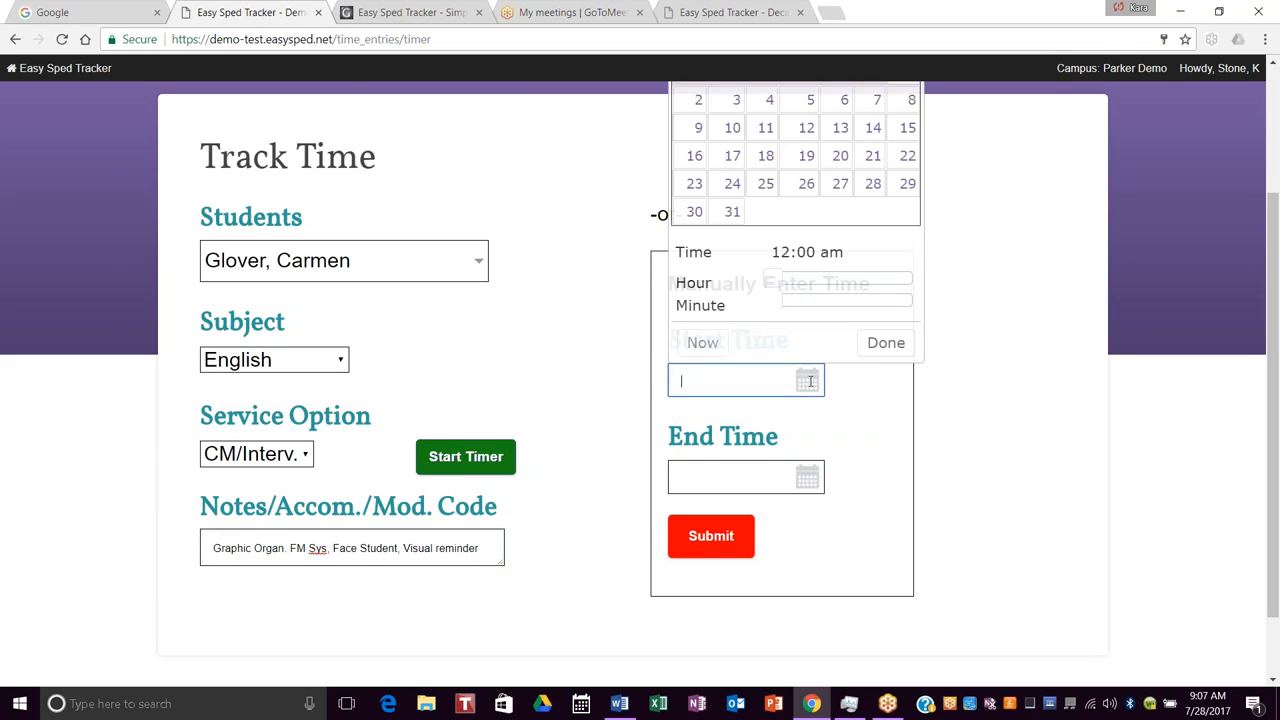
pyautogui.click(709, 344)
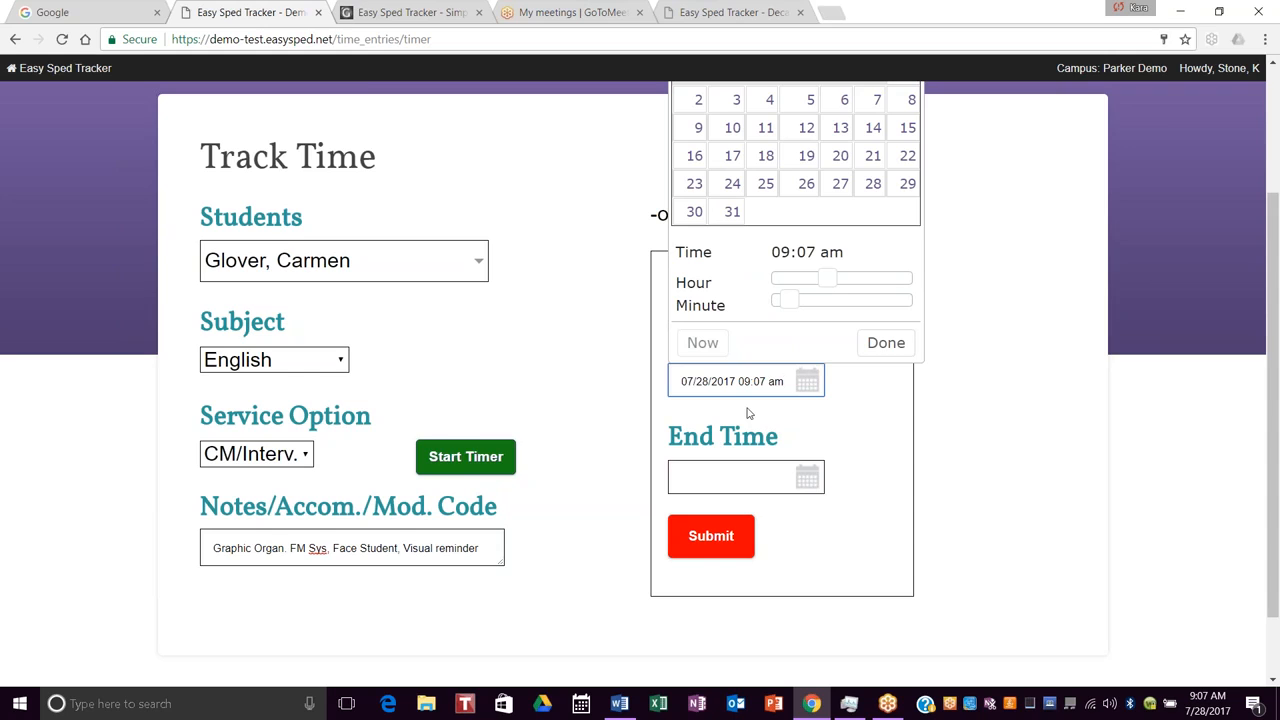
pyautogui.click(853, 408)
pyautogui.click(769, 381)
pyautogui.click(841, 183)
pyautogui.moveTo(795, 300); pyautogui.dragTo(766, 309)
pyautogui.click(826, 437)
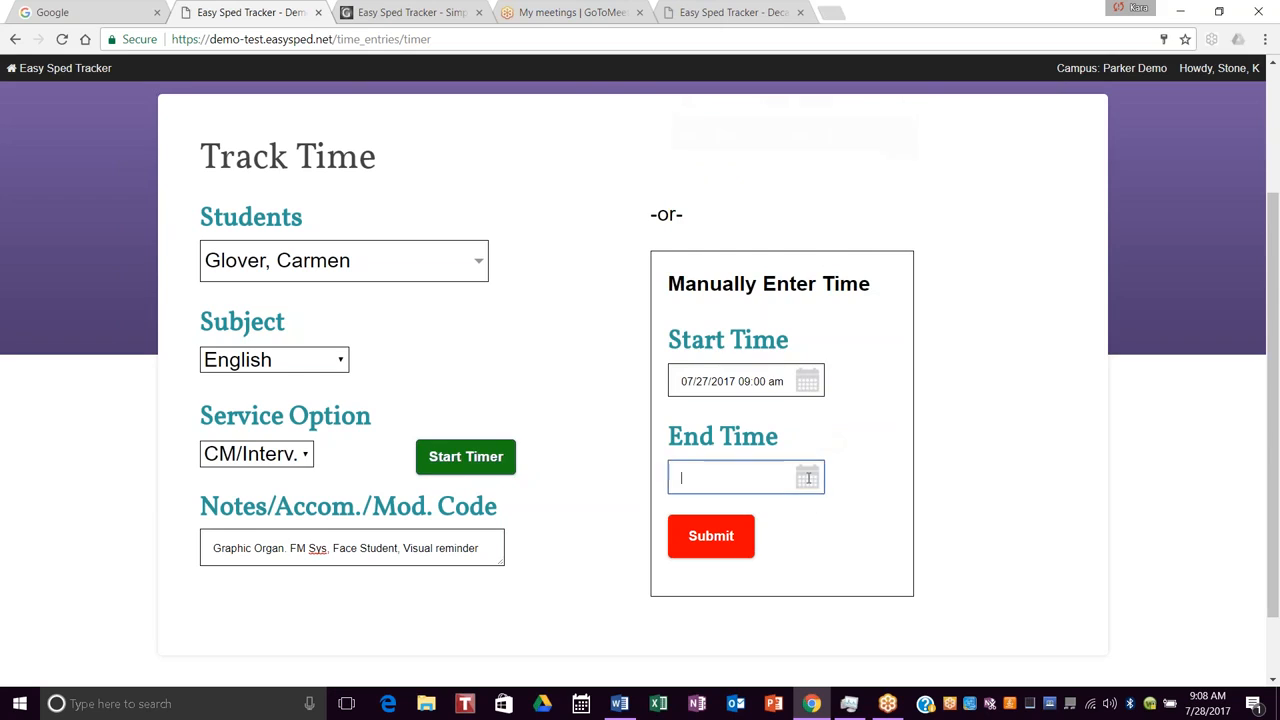
# Step: Set the manual end time of the English entry to 07/27/2017 09:20 am and submit the entry
pyautogui.click(810, 478)
pyautogui.click(702, 441)
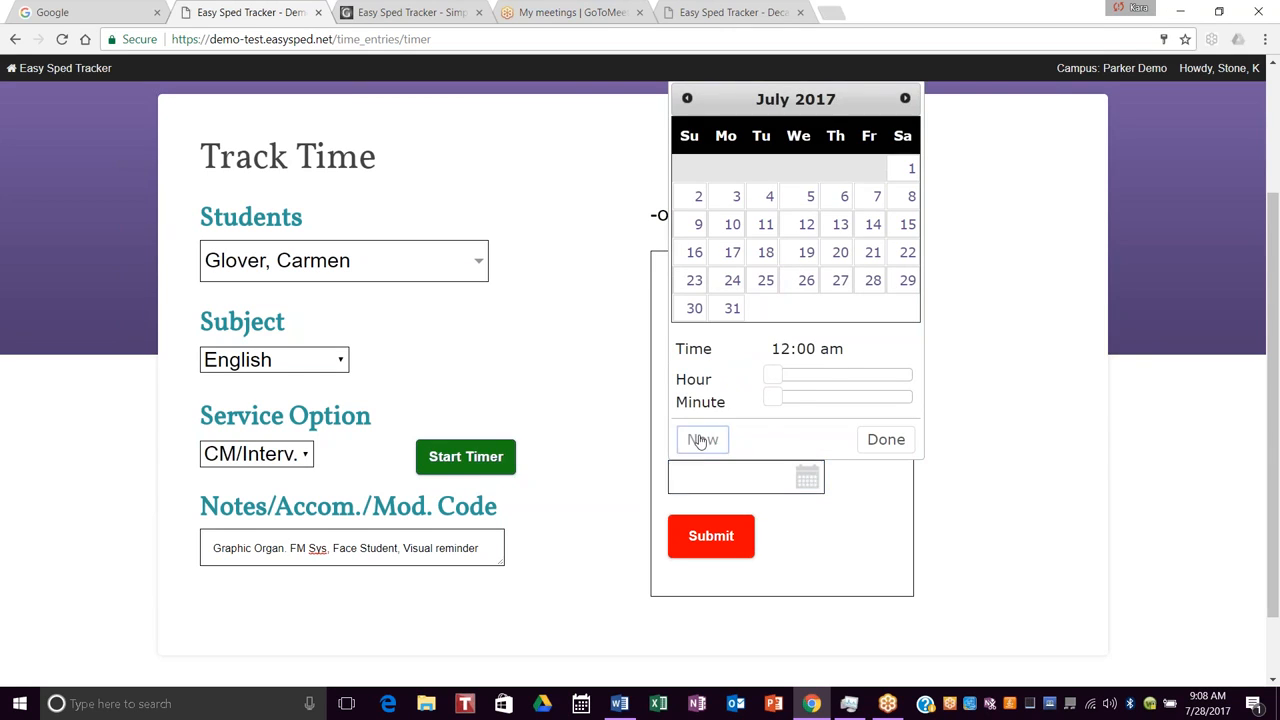
pyautogui.click(840, 281)
pyautogui.click(863, 439)
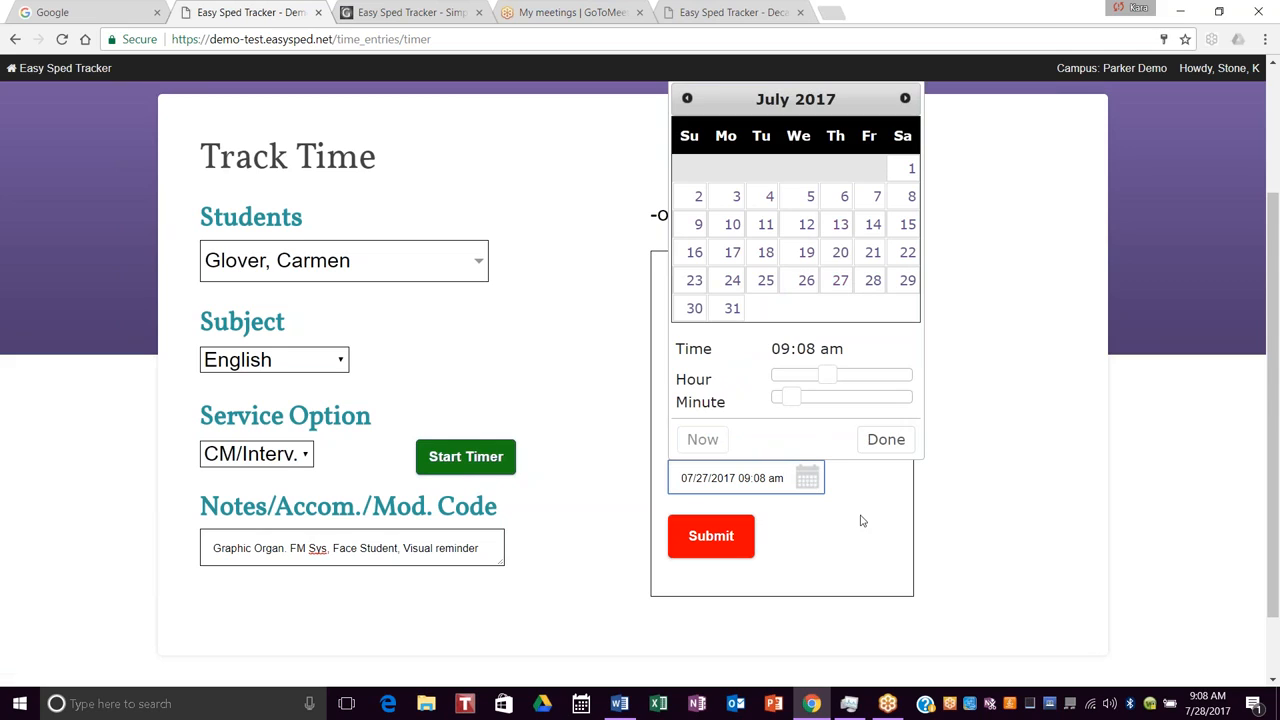
pyautogui.click(766, 478)
pyautogui.press('BackSpace')
pyautogui.press('BackSpace')
pyautogui.write('20')
pyautogui.click(955, 503)
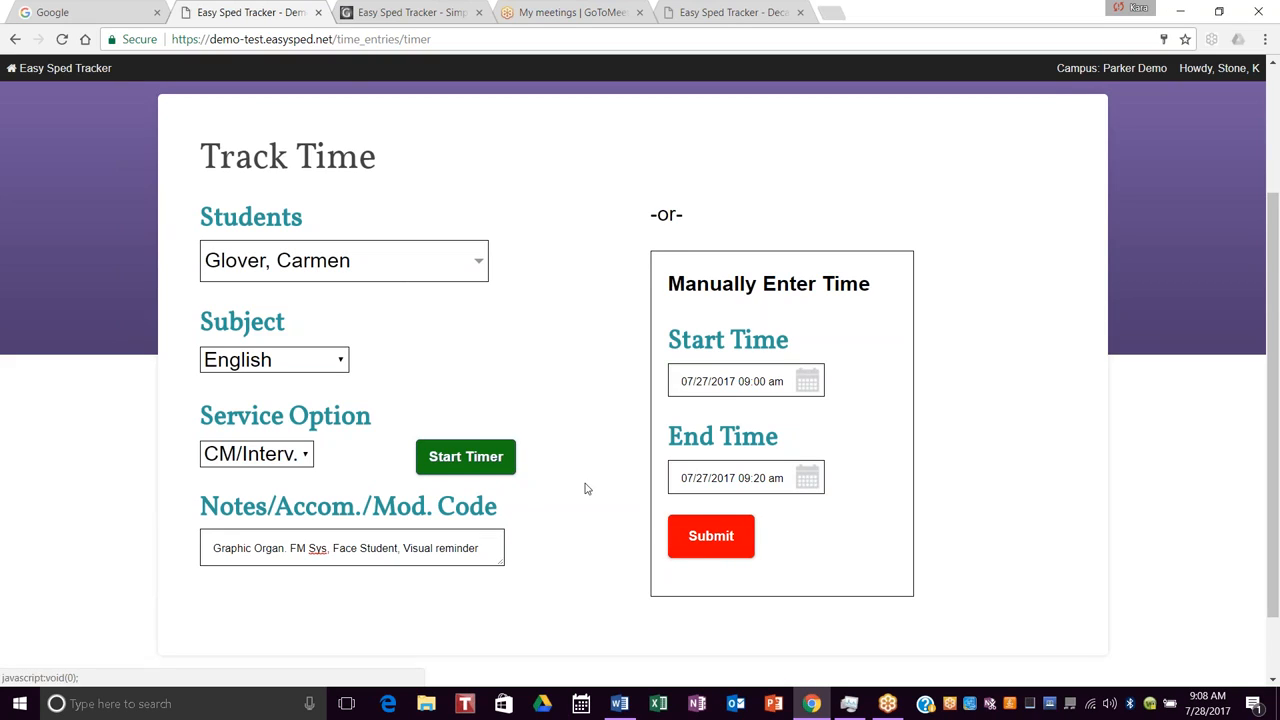
pyautogui.click(721, 546)
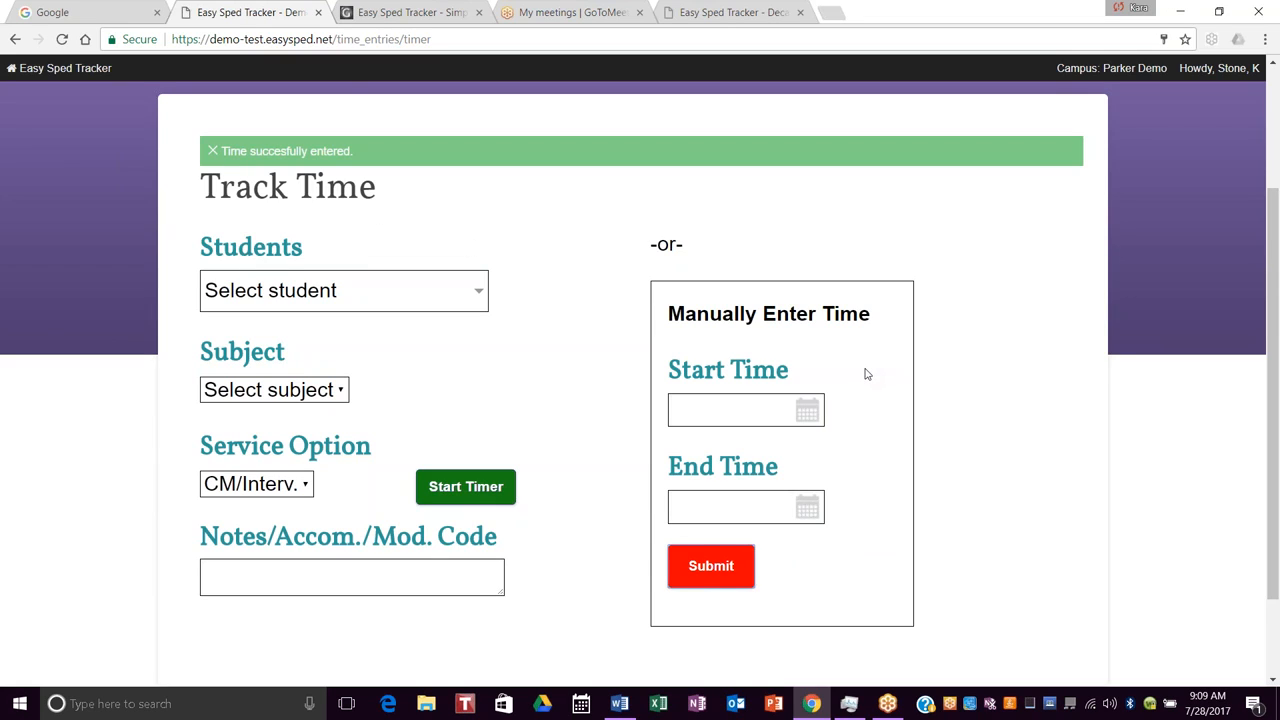
# Step: Open the form for adding a new student and examine its identity, grade, campus, service time and notes fields
pyautogui.scroll(1, 867, 374)
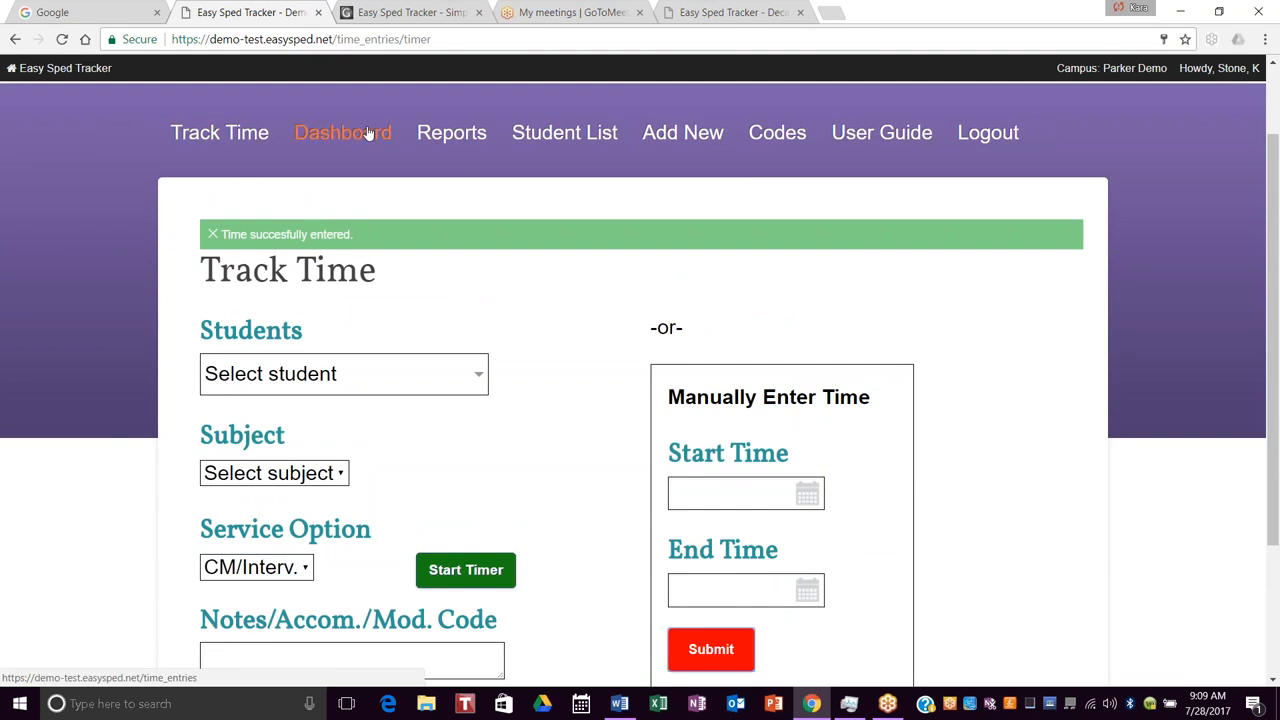
pyautogui.moveTo(693, 145)
pyautogui.click(699, 192)
pyautogui.scroll(-2, 658, 380)
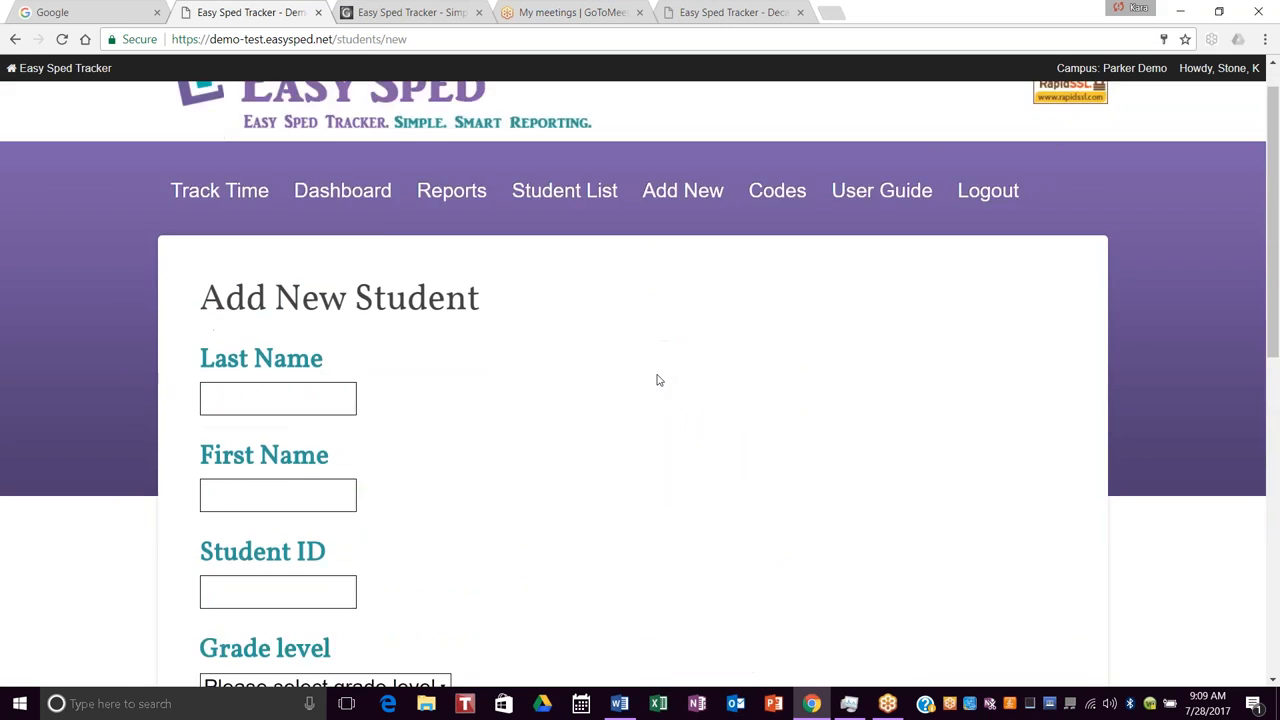
pyautogui.scroll(-1, 655, 368)
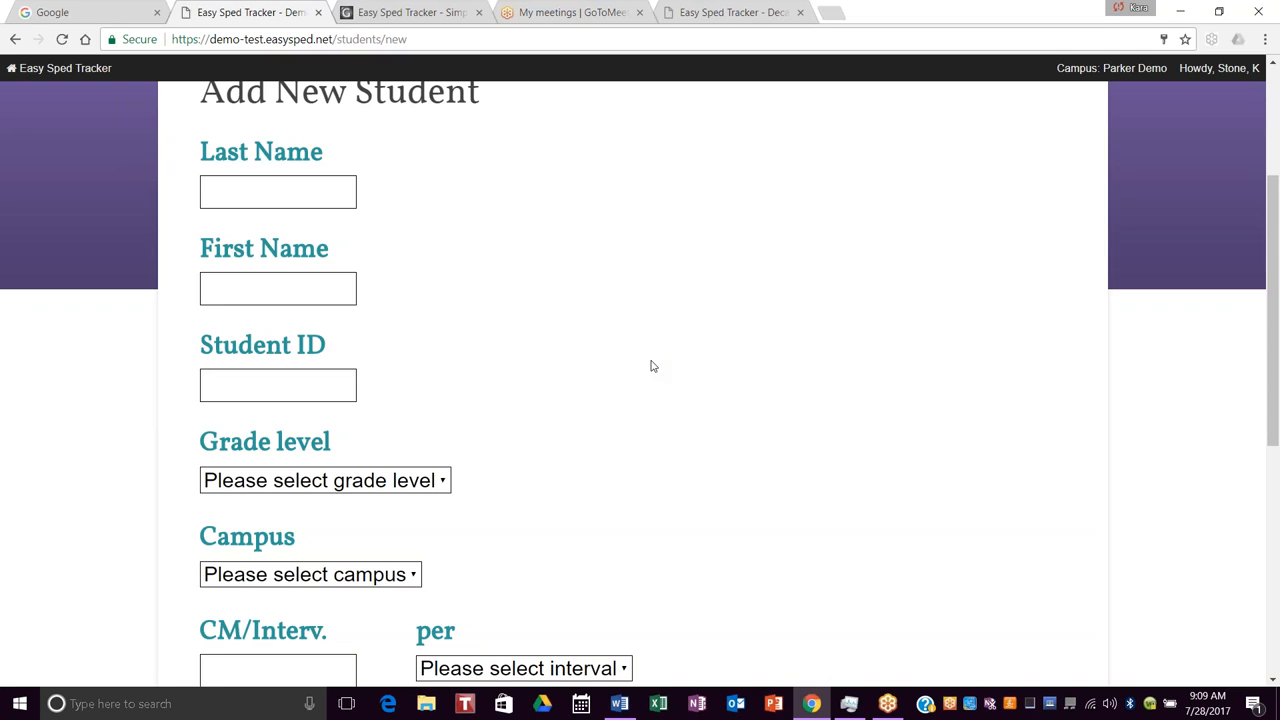
pyautogui.scroll(1, 651, 363)
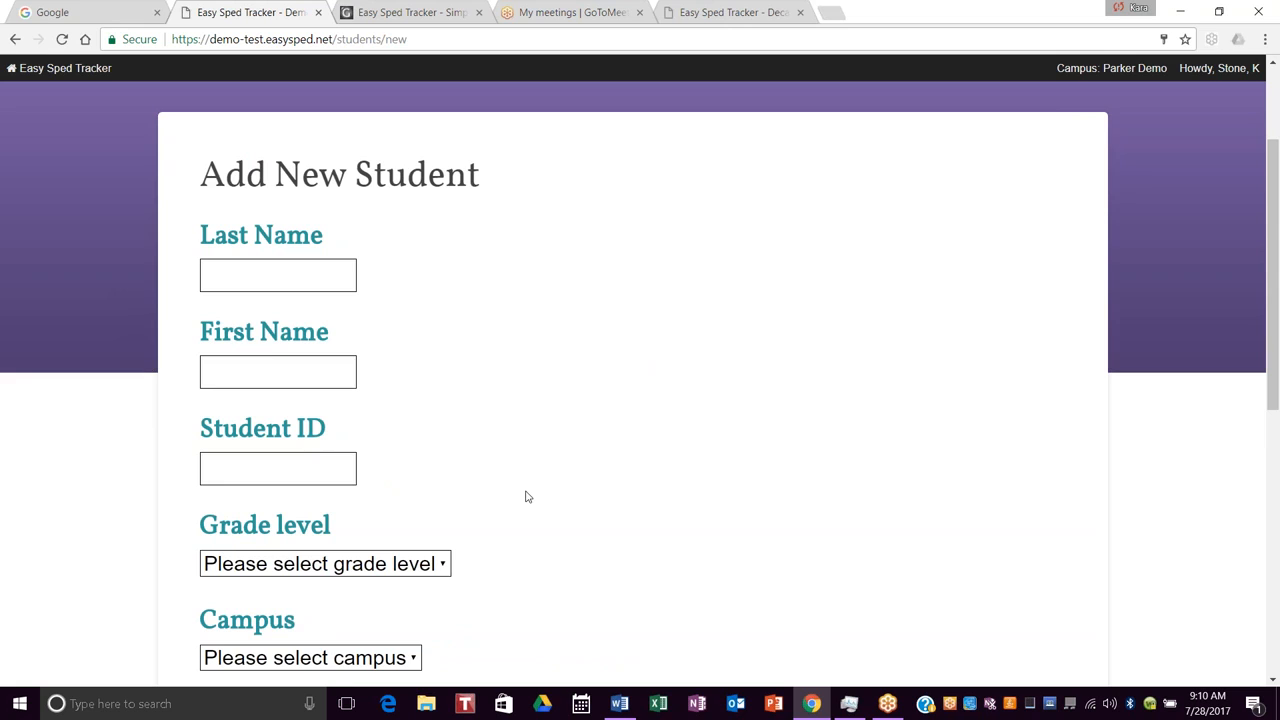
pyautogui.scroll(-1, 557, 473)
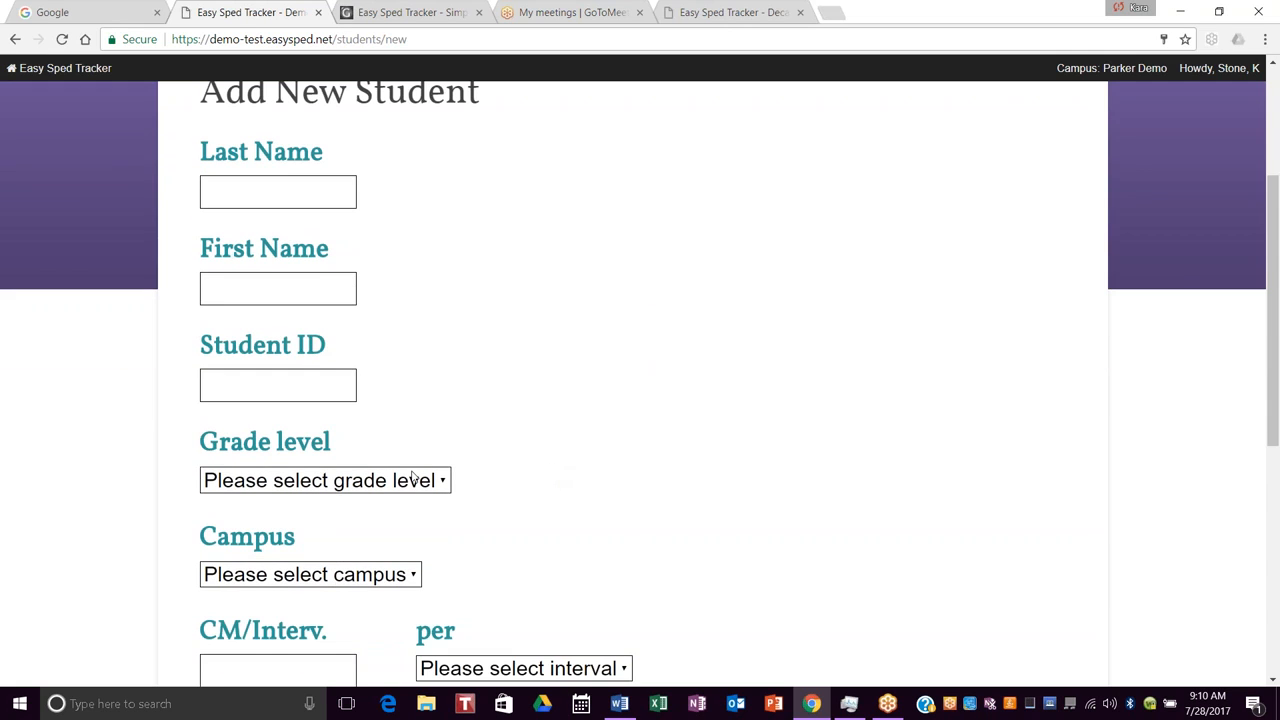
pyautogui.scroll(-1, 502, 490)
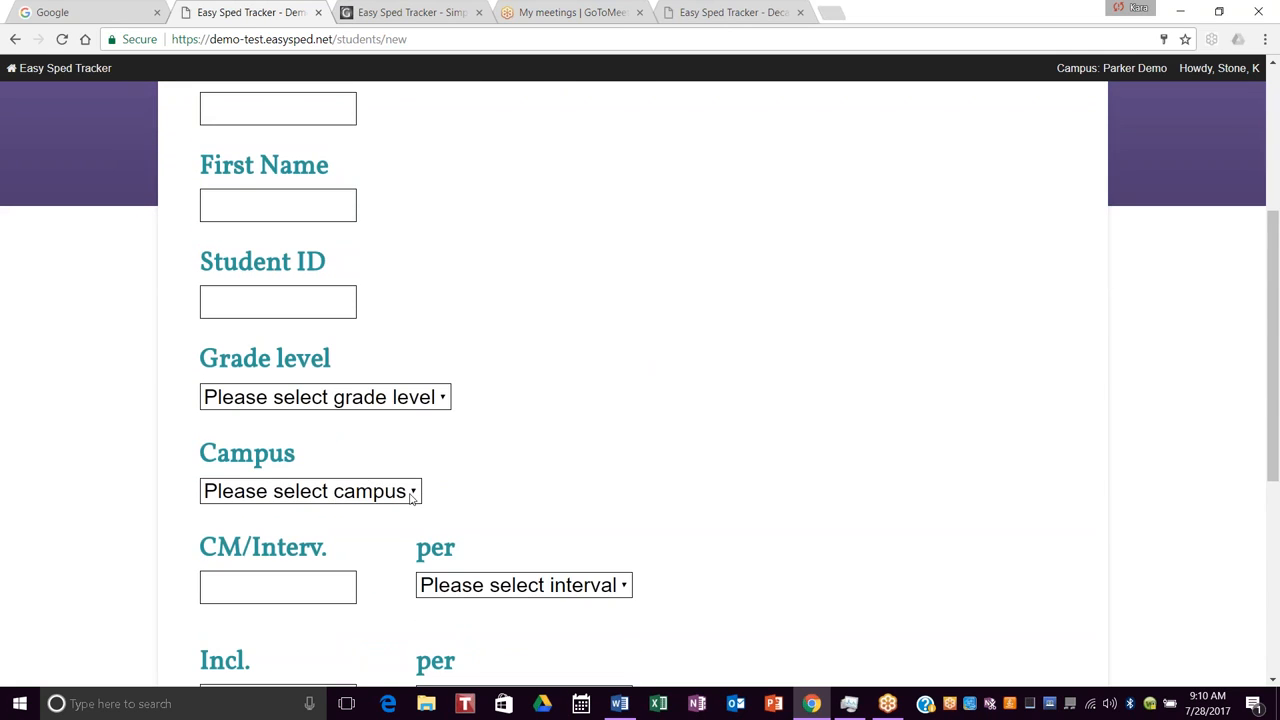
pyautogui.scroll(-1, 531, 472)
pyautogui.scroll(-1, 520, 465)
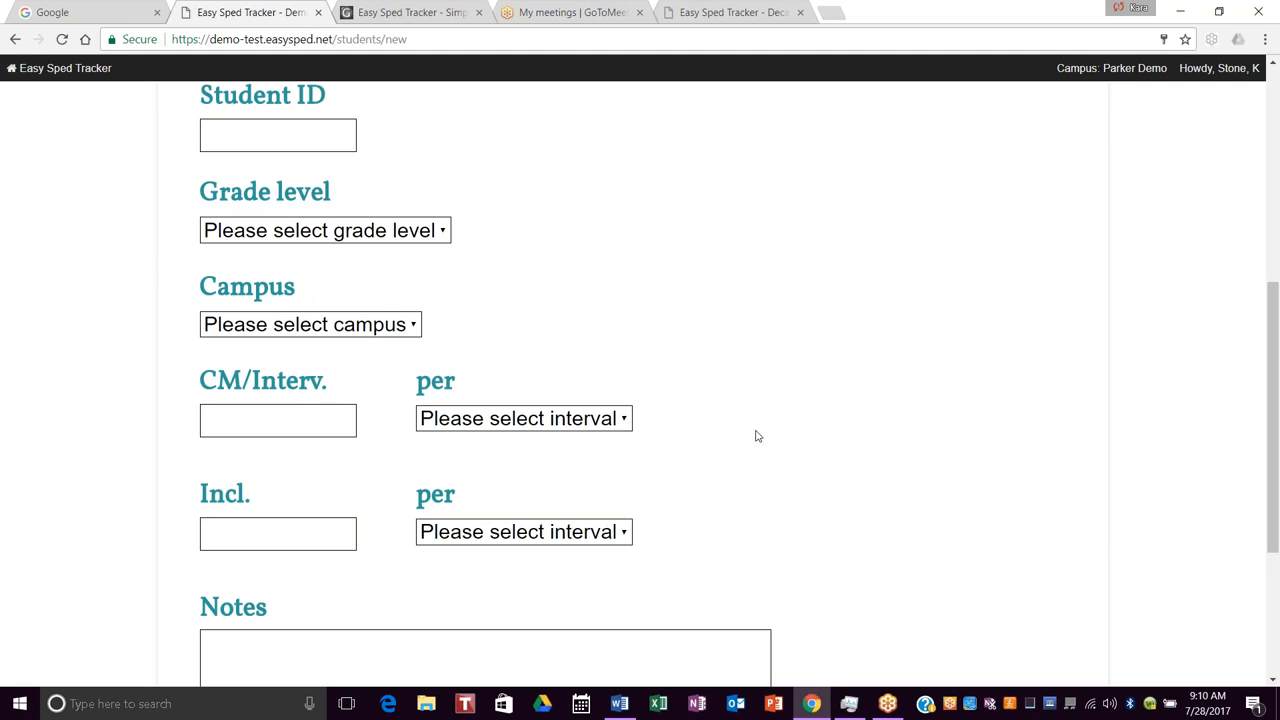
pyautogui.scroll(-3, 757, 436)
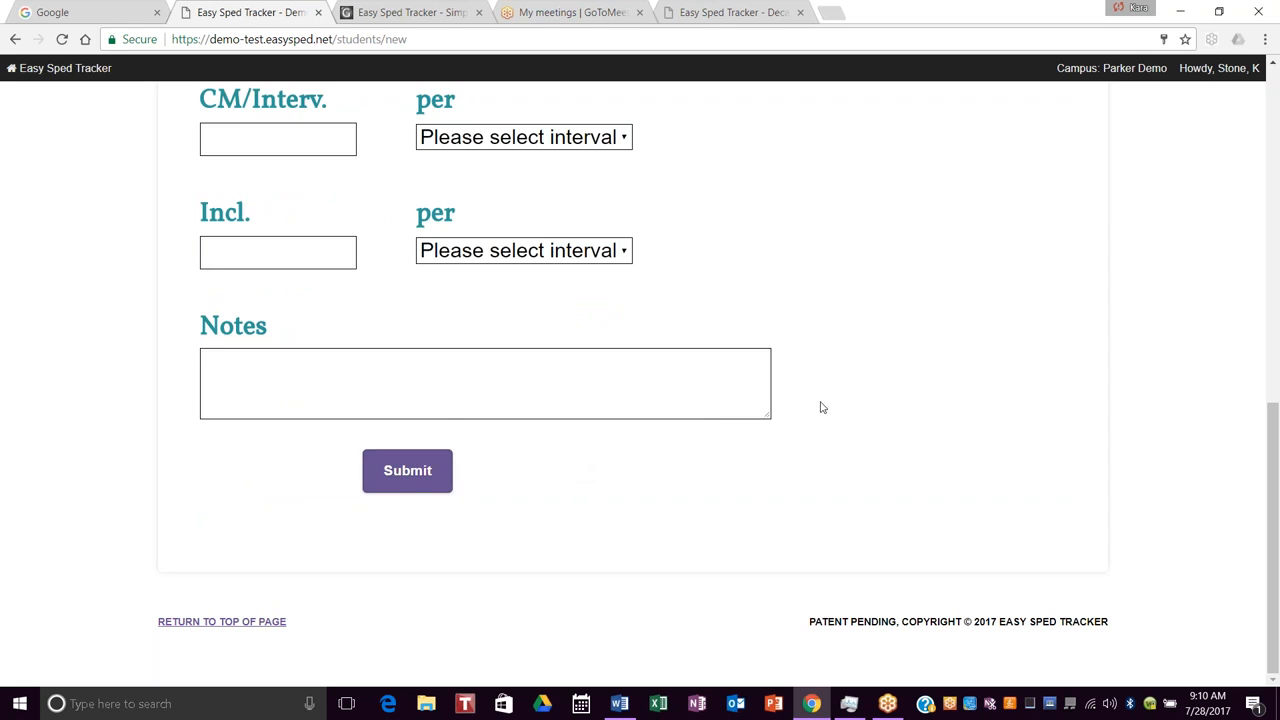
pyautogui.scroll(3, 838, 394)
pyautogui.scroll(6, 838, 394)
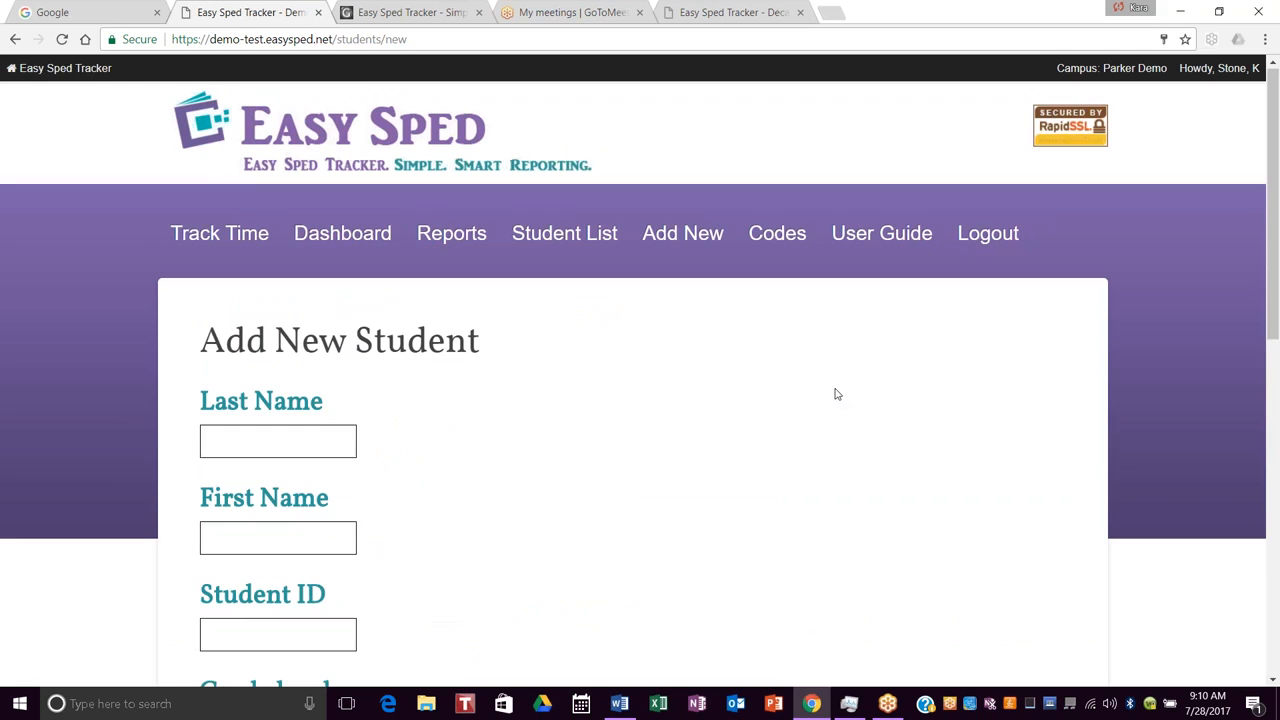
# Step: Examine the new group form, including its selectable students, and view the available report types
pyautogui.moveTo(688, 245)
pyautogui.click(718, 332)
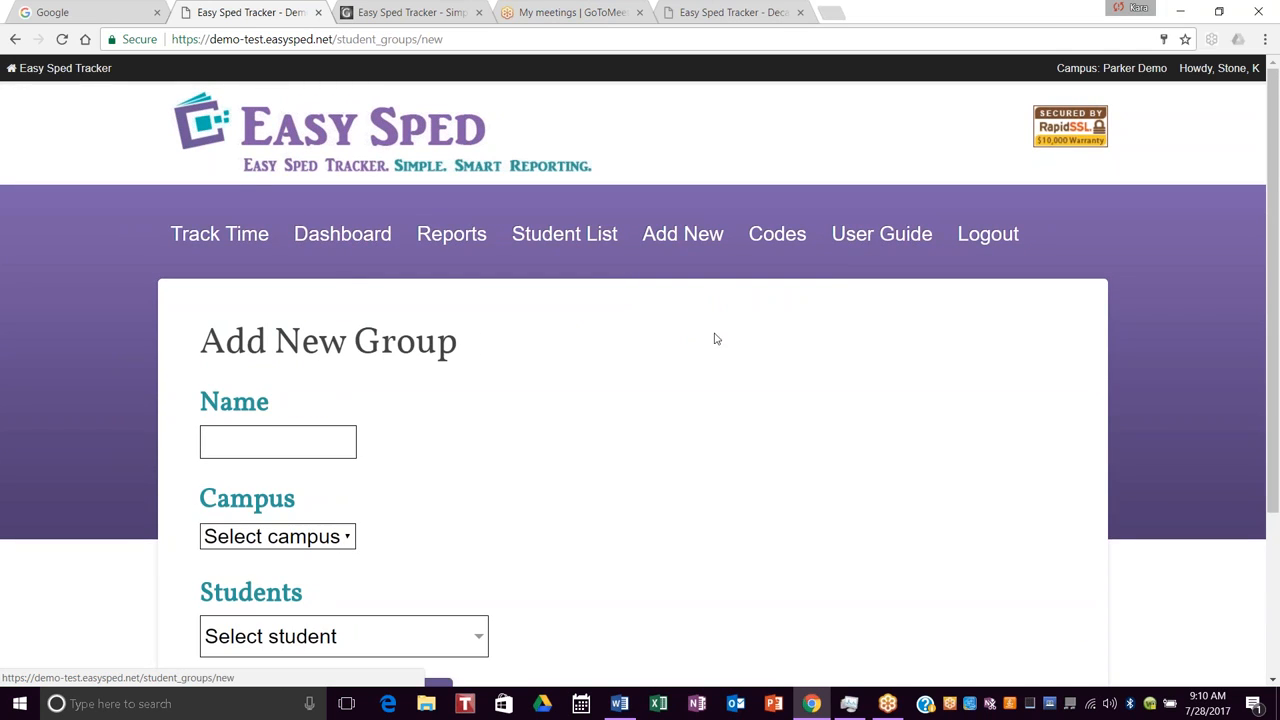
pyautogui.scroll(-2, 650, 368)
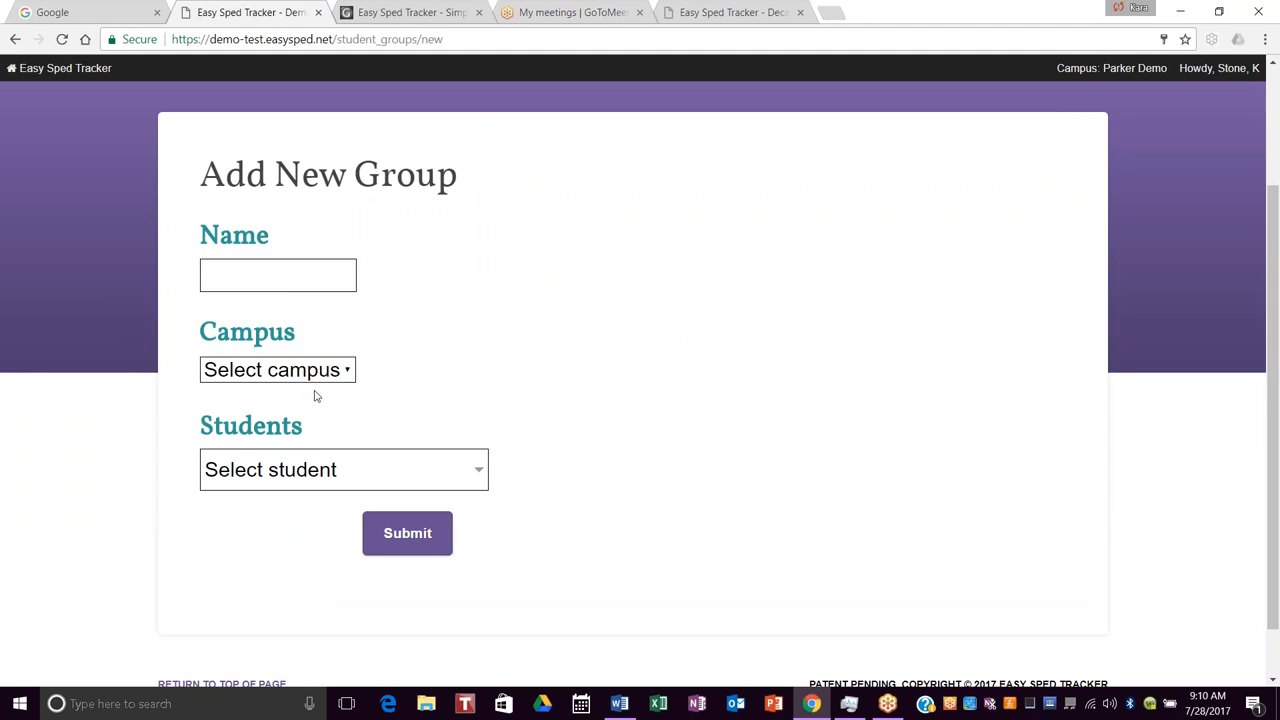
pyautogui.click(480, 470)
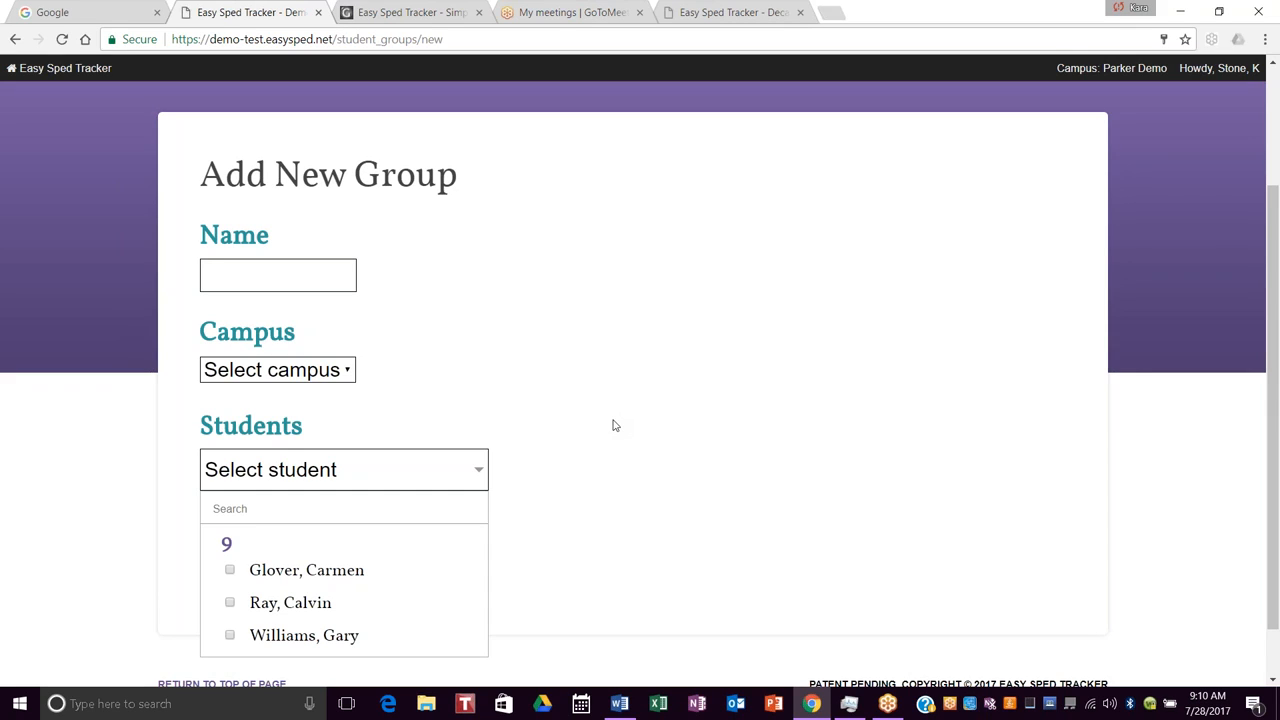
pyautogui.click(616, 427)
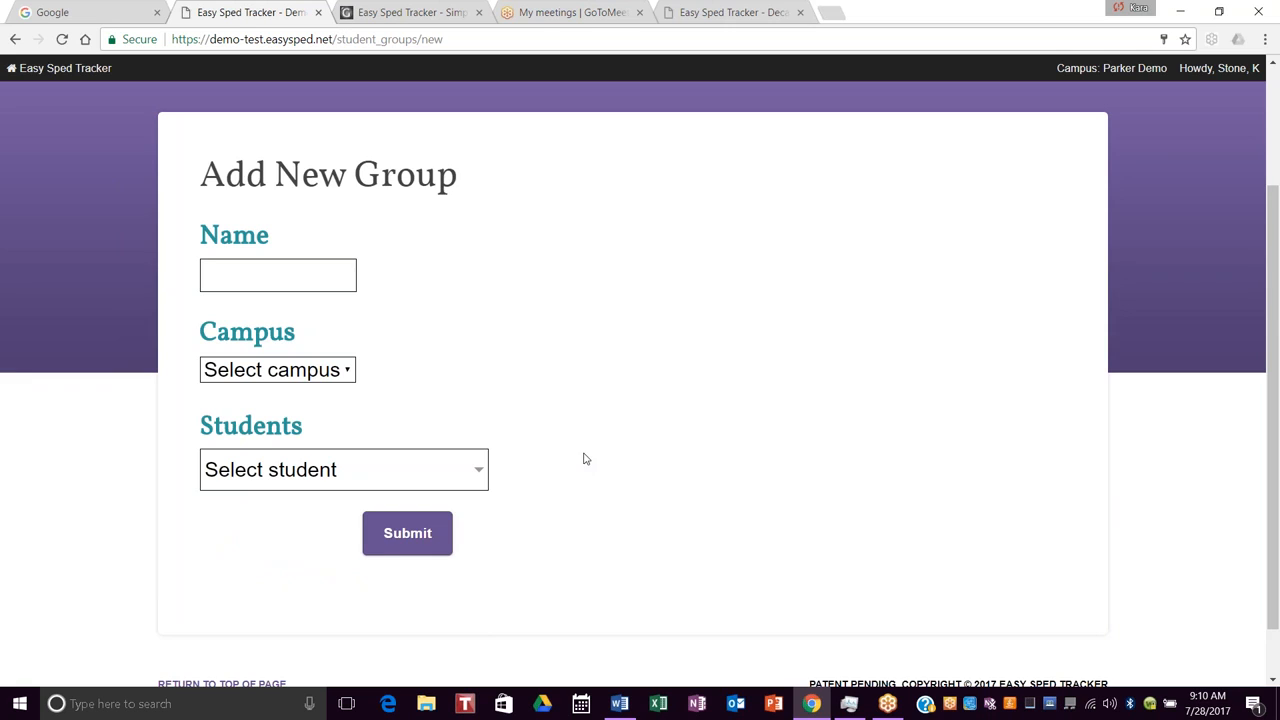
pyautogui.scroll(2, 586, 459)
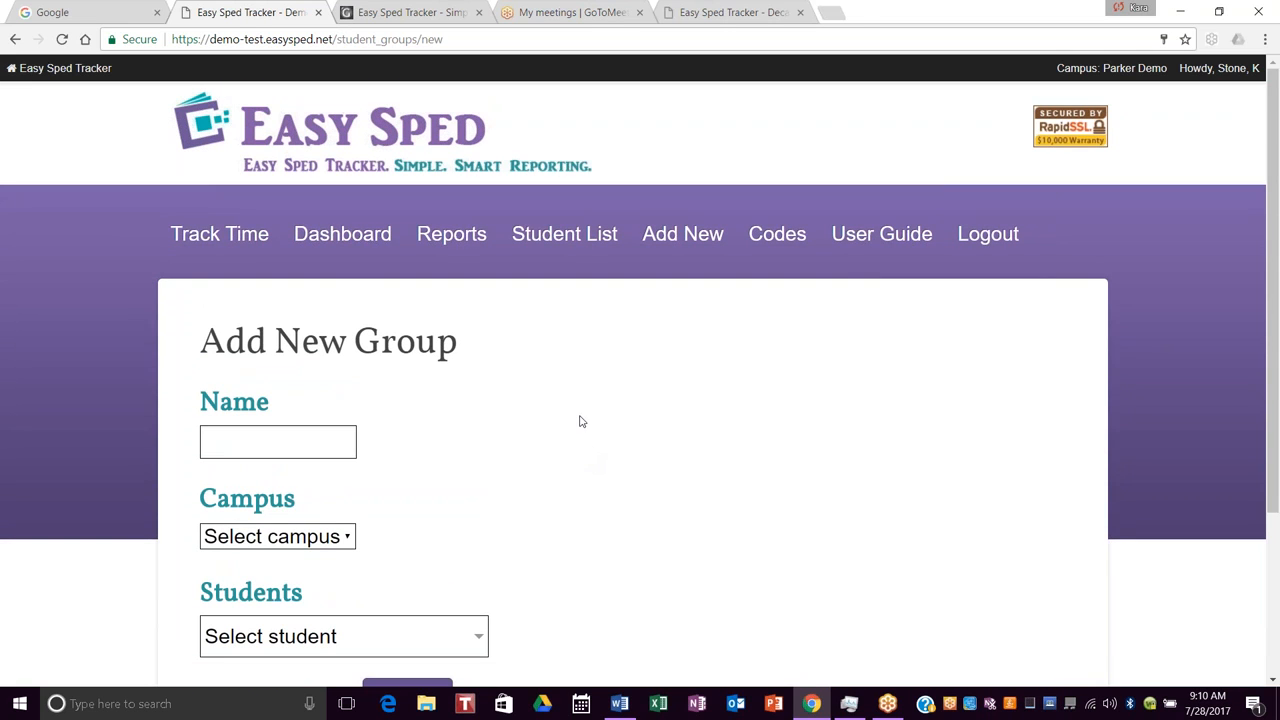
pyautogui.click(452, 234)
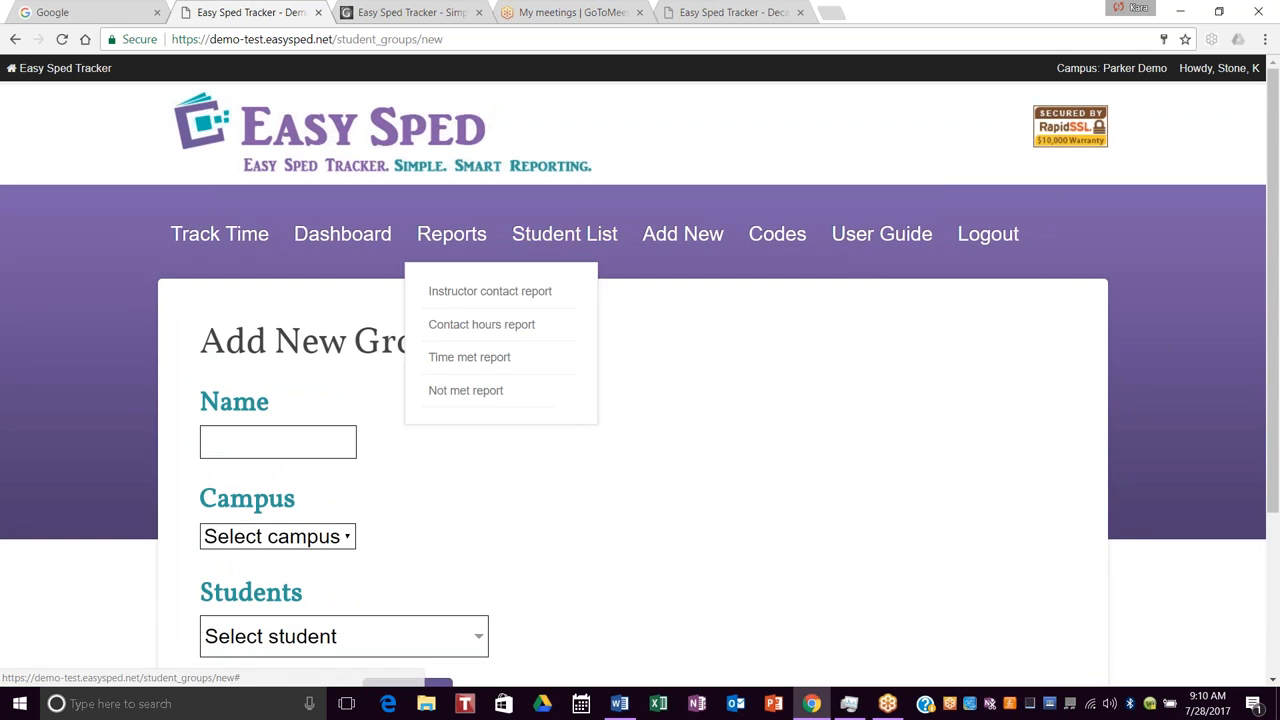
# Step: Open the first student's record from the student list, review its campus and service fields, and save it
pyautogui.click(588, 236)
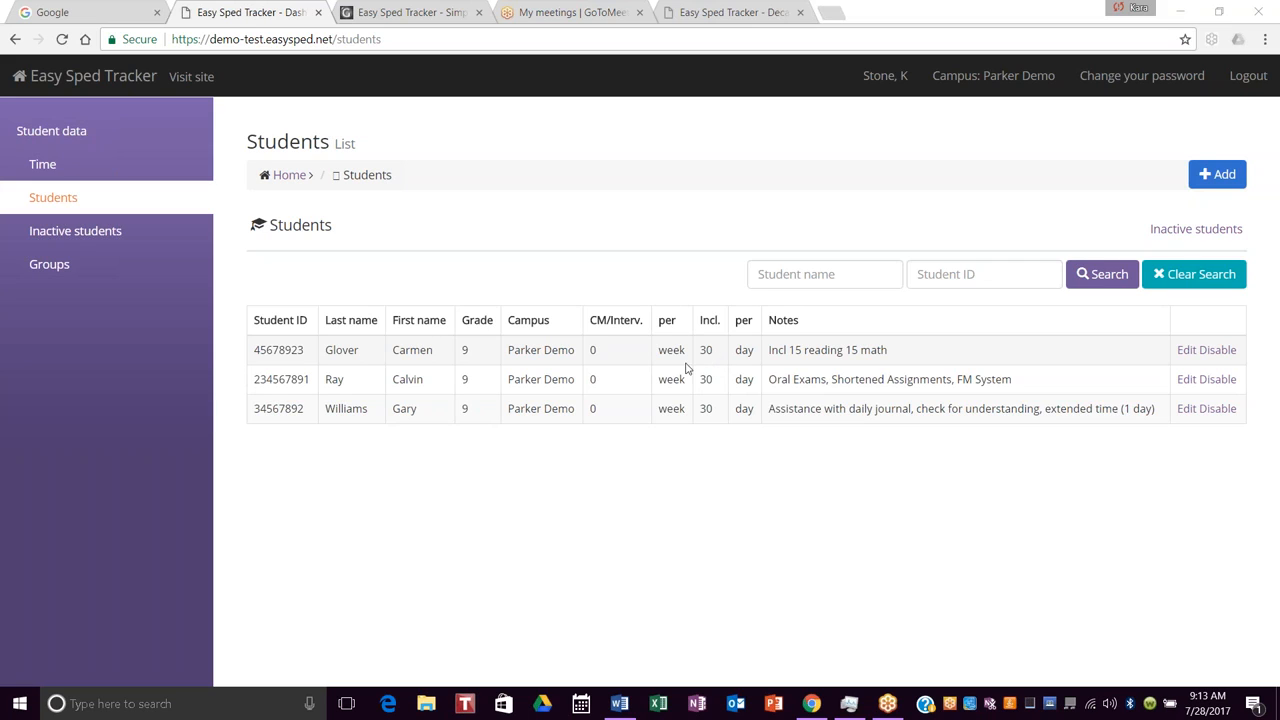
pyautogui.click(1188, 351)
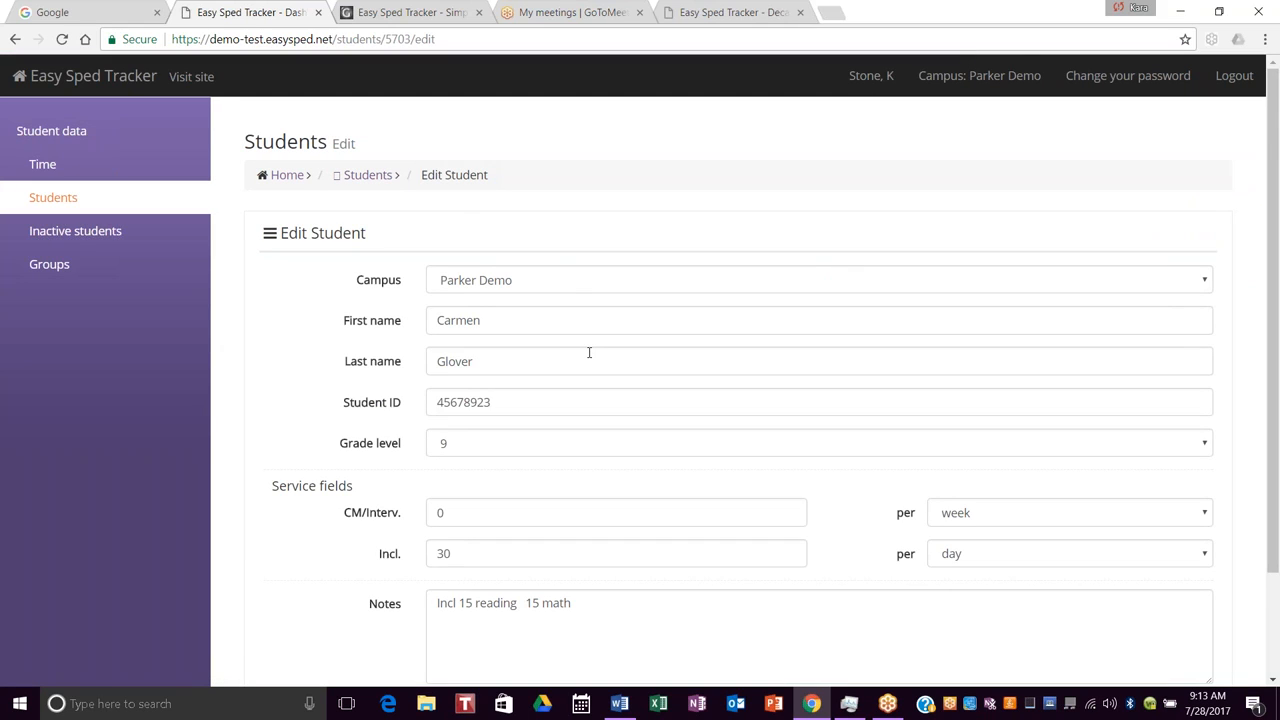
pyautogui.click(561, 286)
pyautogui.click(561, 286)
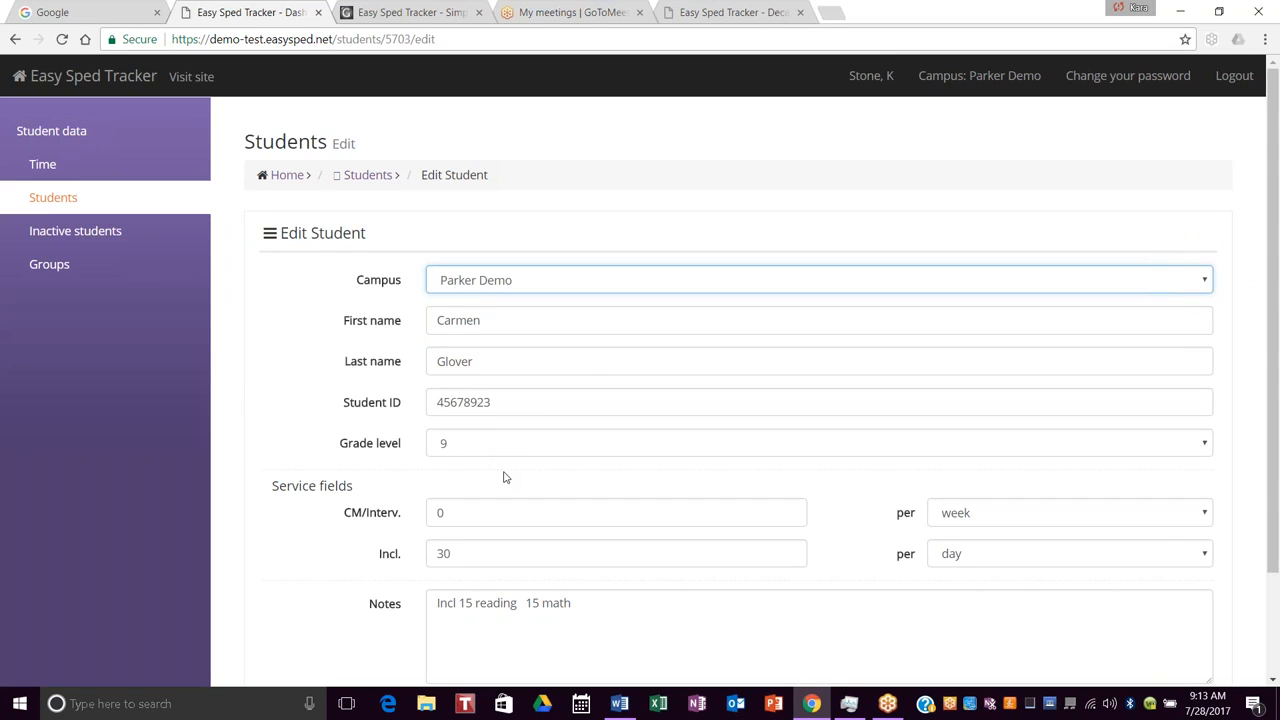
pyautogui.scroll(-1, 506, 474)
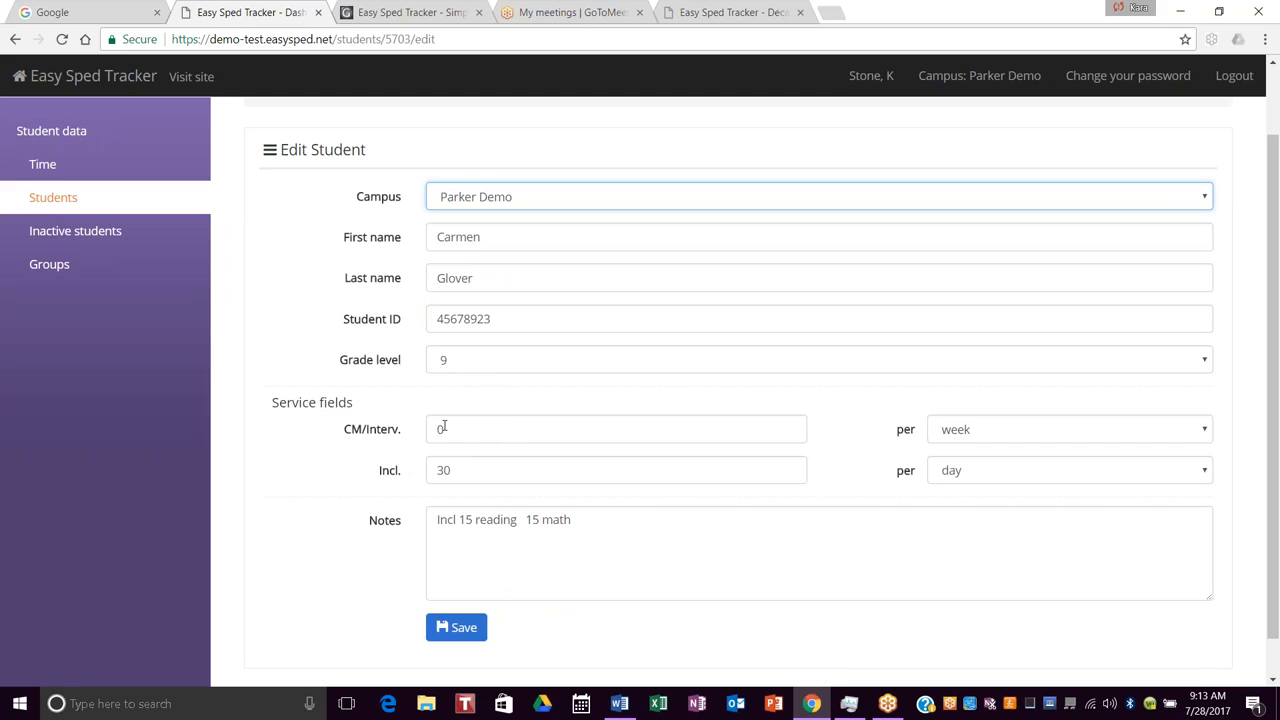
pyautogui.click(551, 434)
pyautogui.click(553, 434)
pyautogui.click(855, 407)
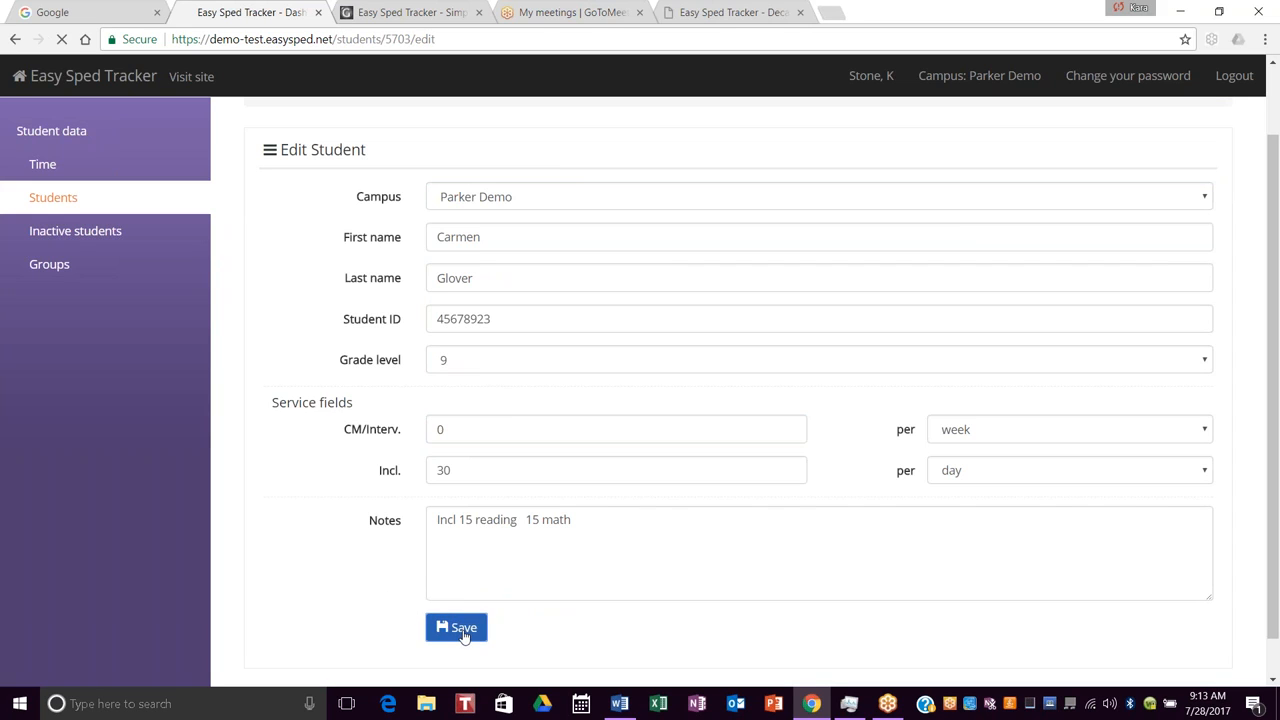
pyautogui.click(464, 632)
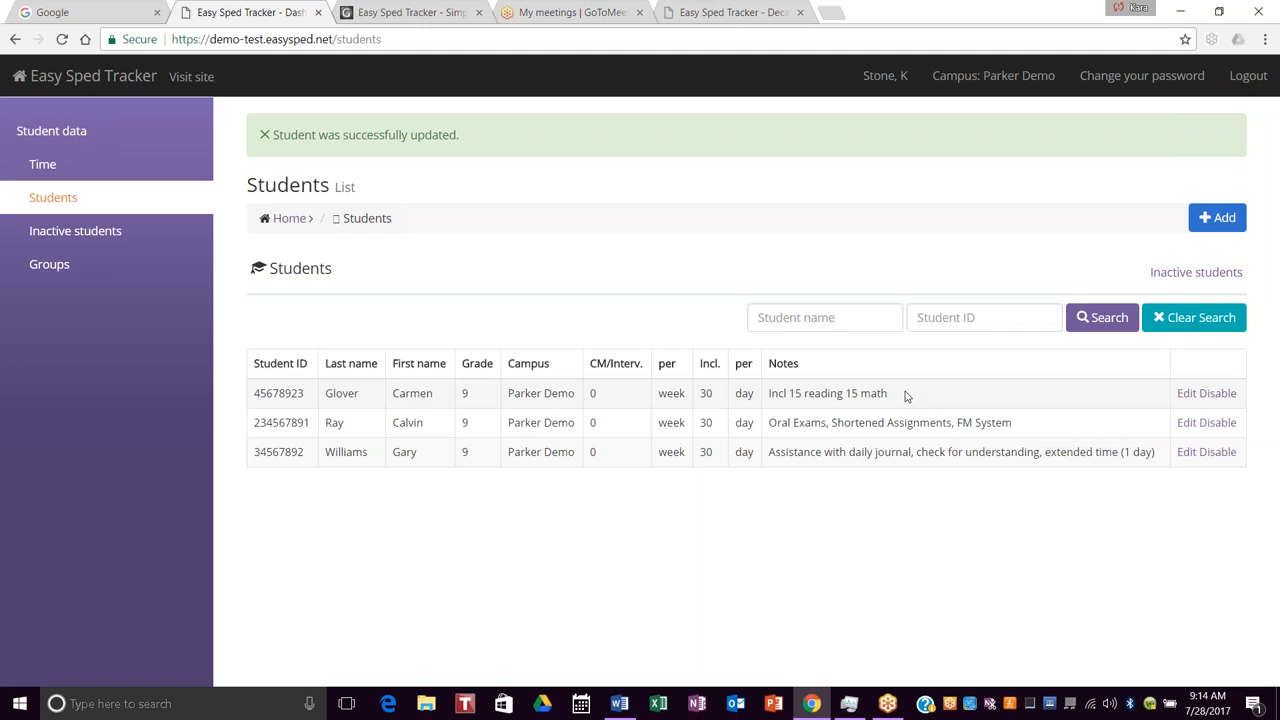
# Step: Disable the first listed student, reactivate the same student from the inactive students, and return to the active list
pyautogui.click(1216, 394)
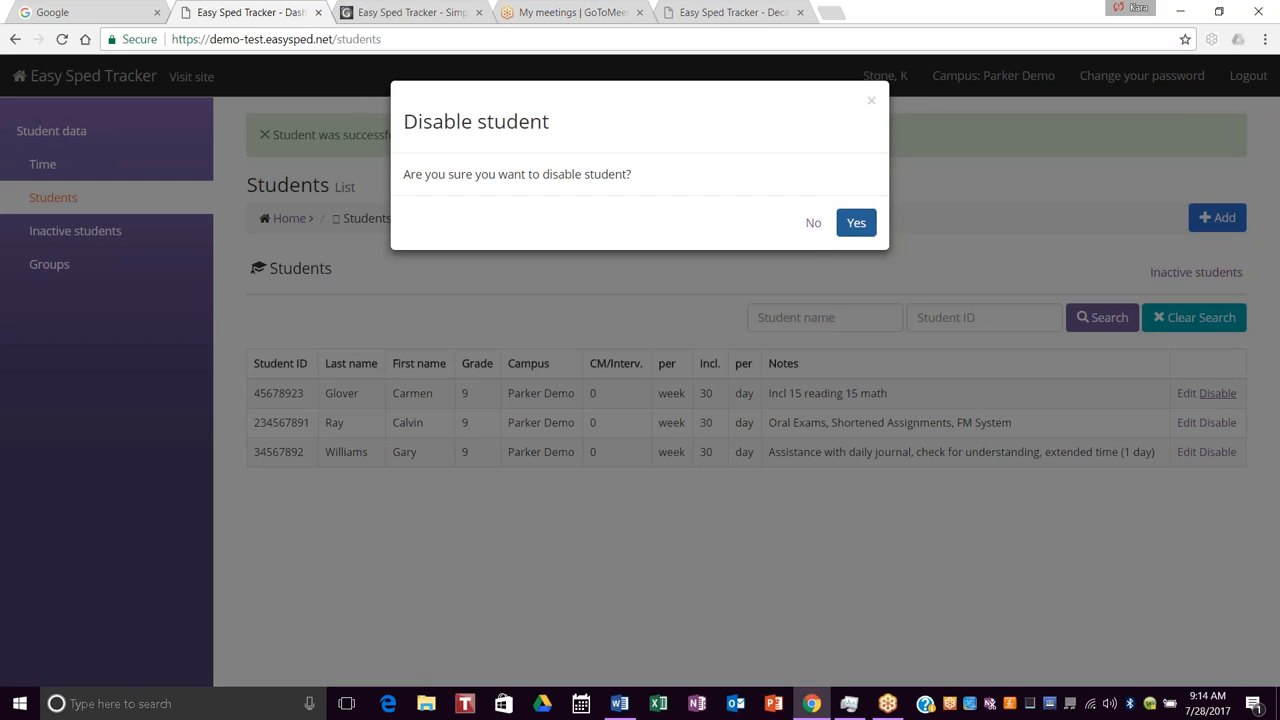
pyautogui.click(856, 224)
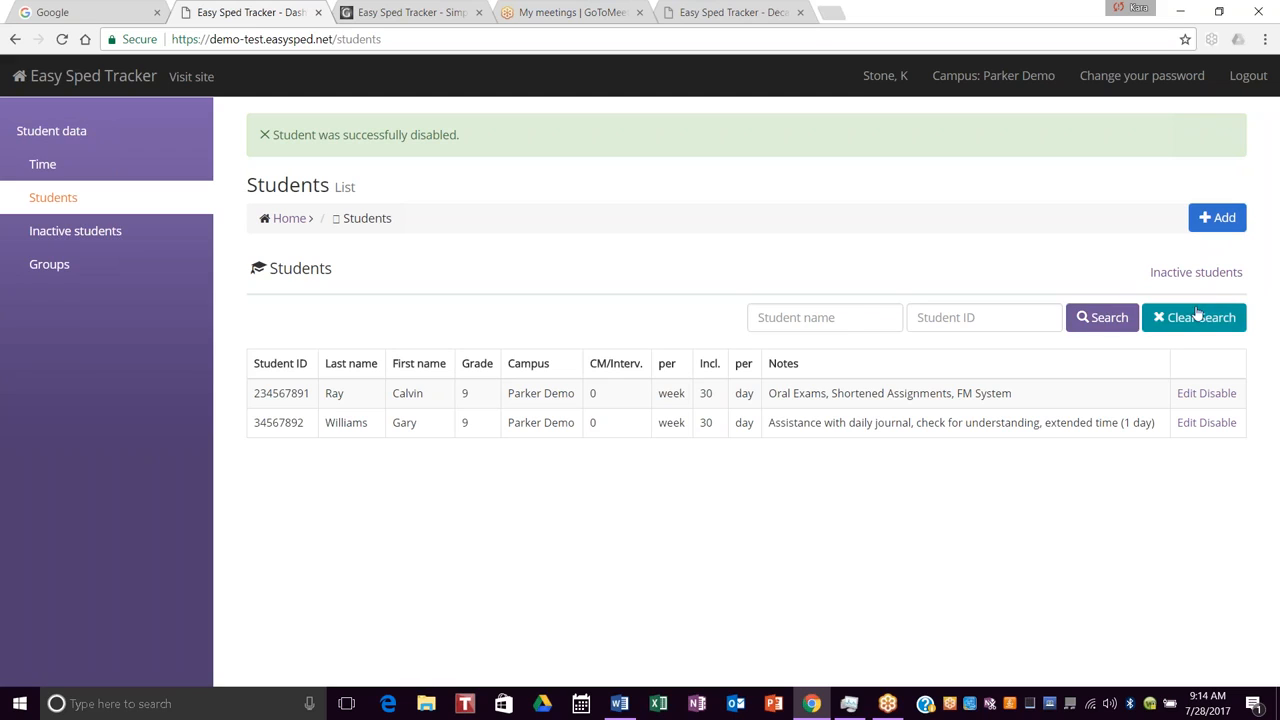
pyautogui.click(1178, 276)
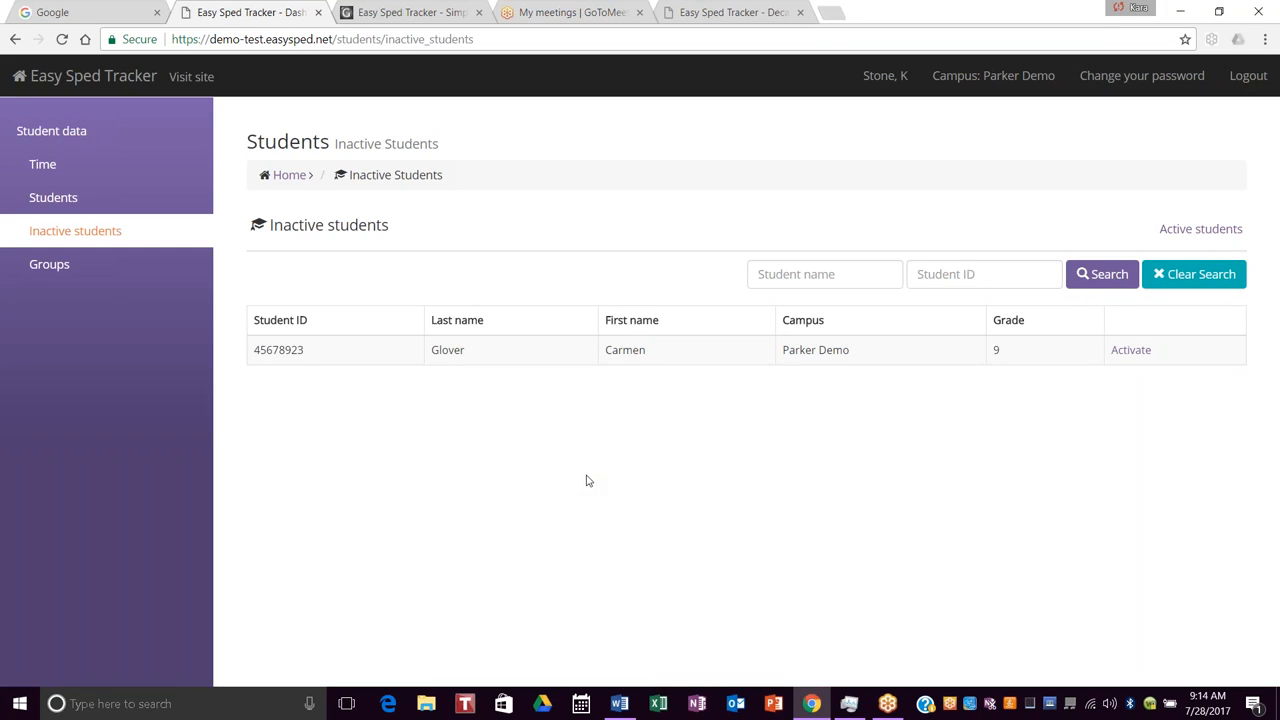
pyautogui.click(1131, 351)
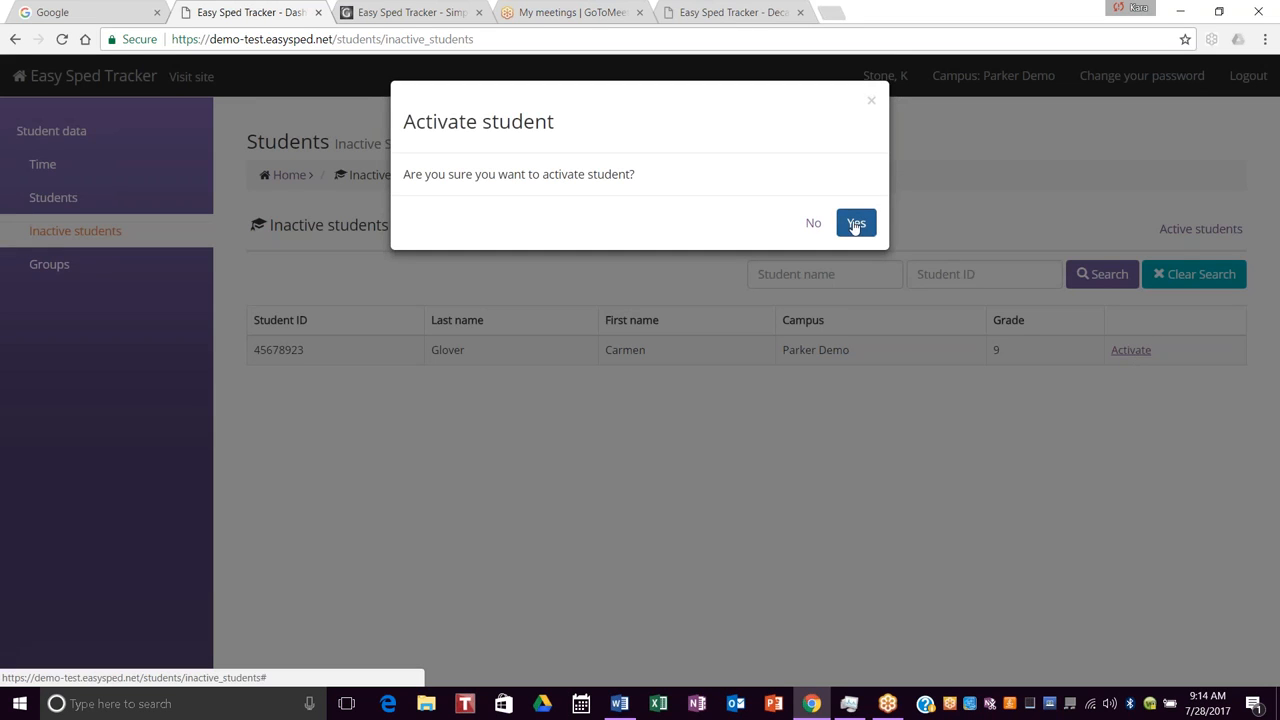
pyautogui.click(855, 224)
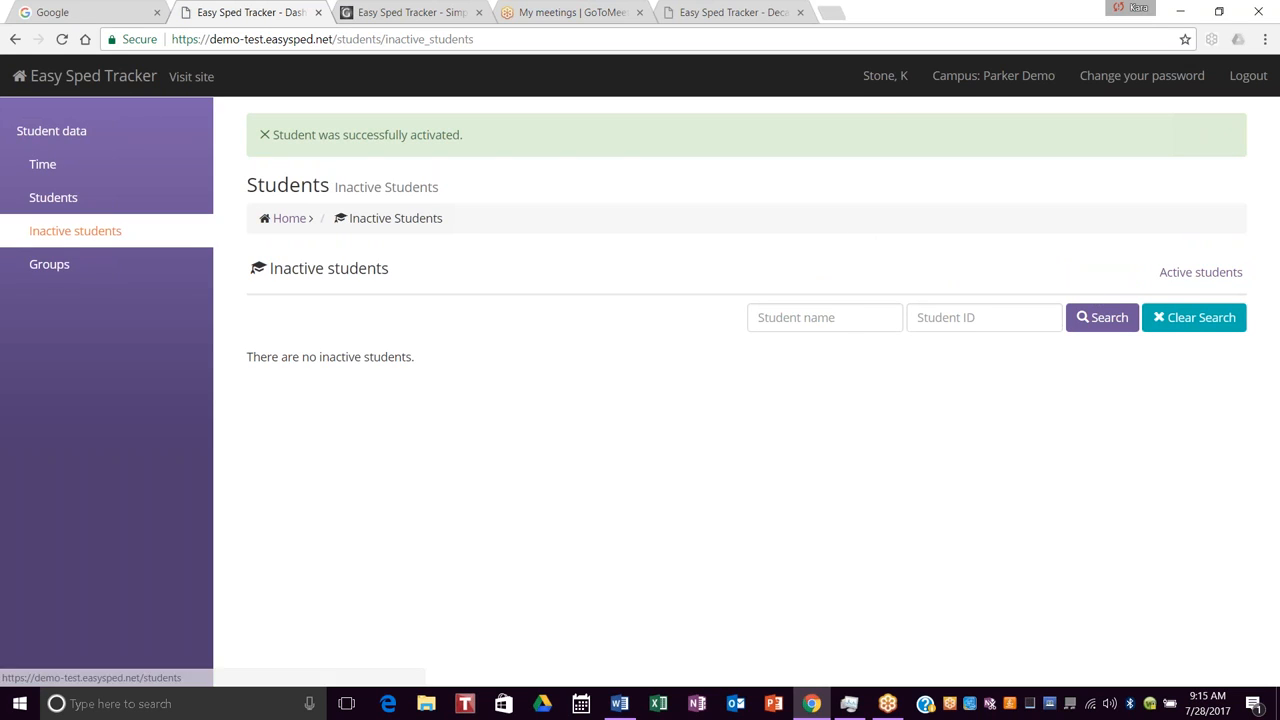
pyautogui.click(1178, 276)
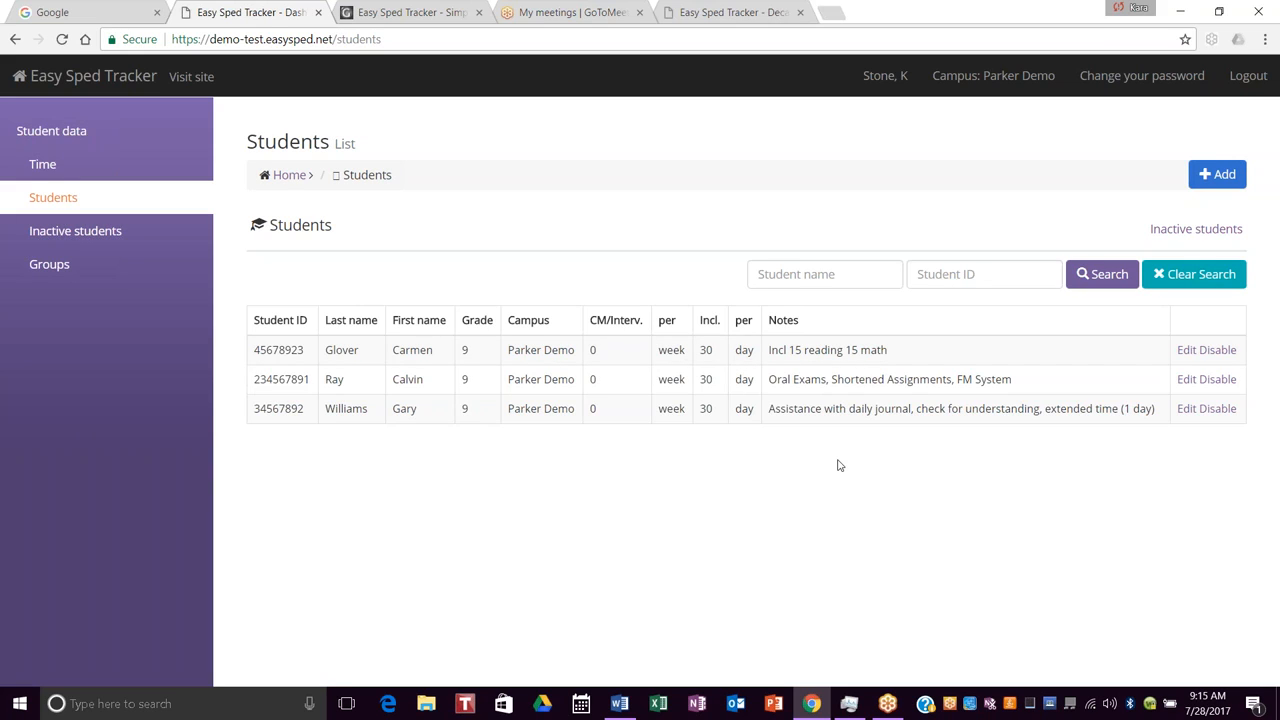
# Step: Look at the student name and student ID search fields, and return to the time tracking page
pyautogui.click(806, 273)
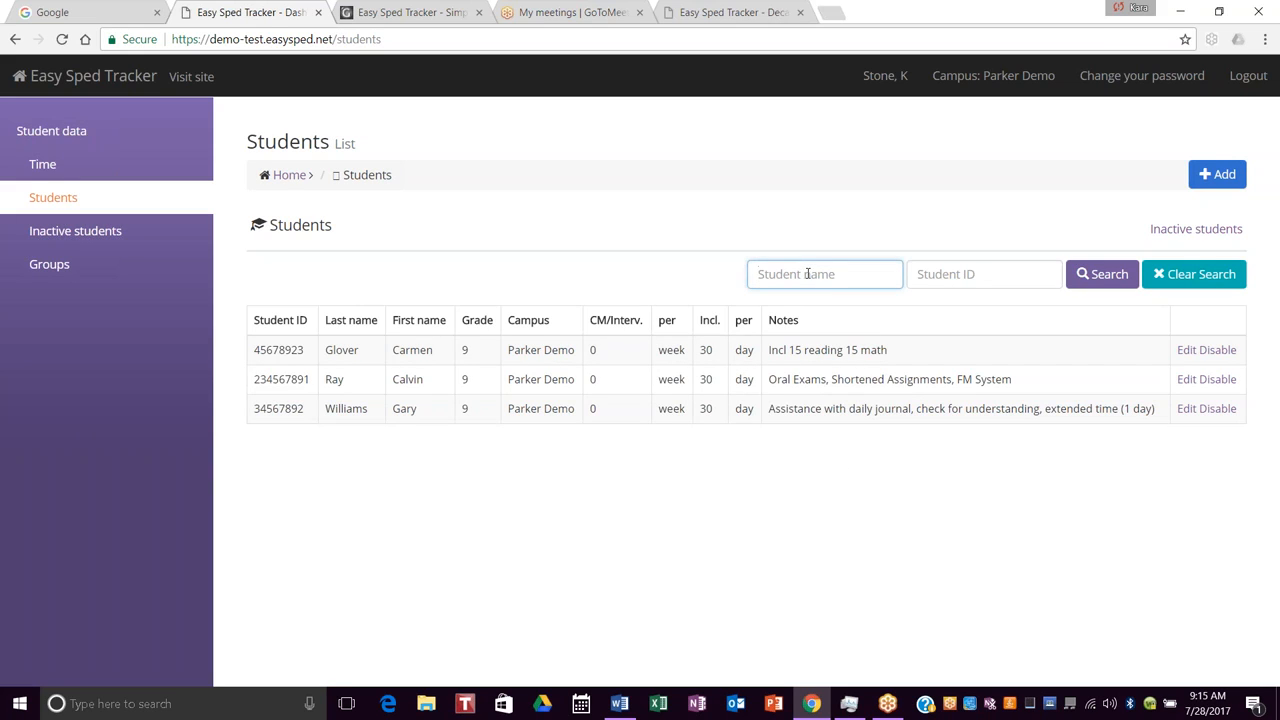
pyautogui.click(940, 280)
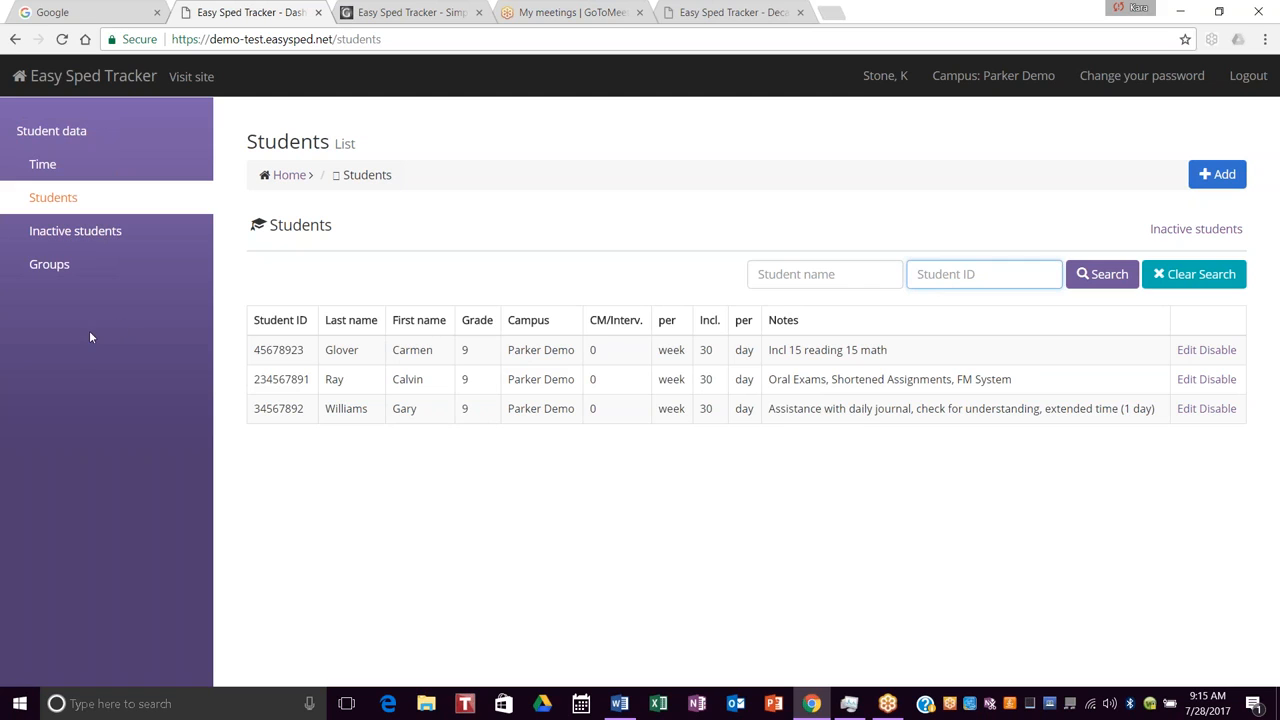
pyautogui.click(52, 77)
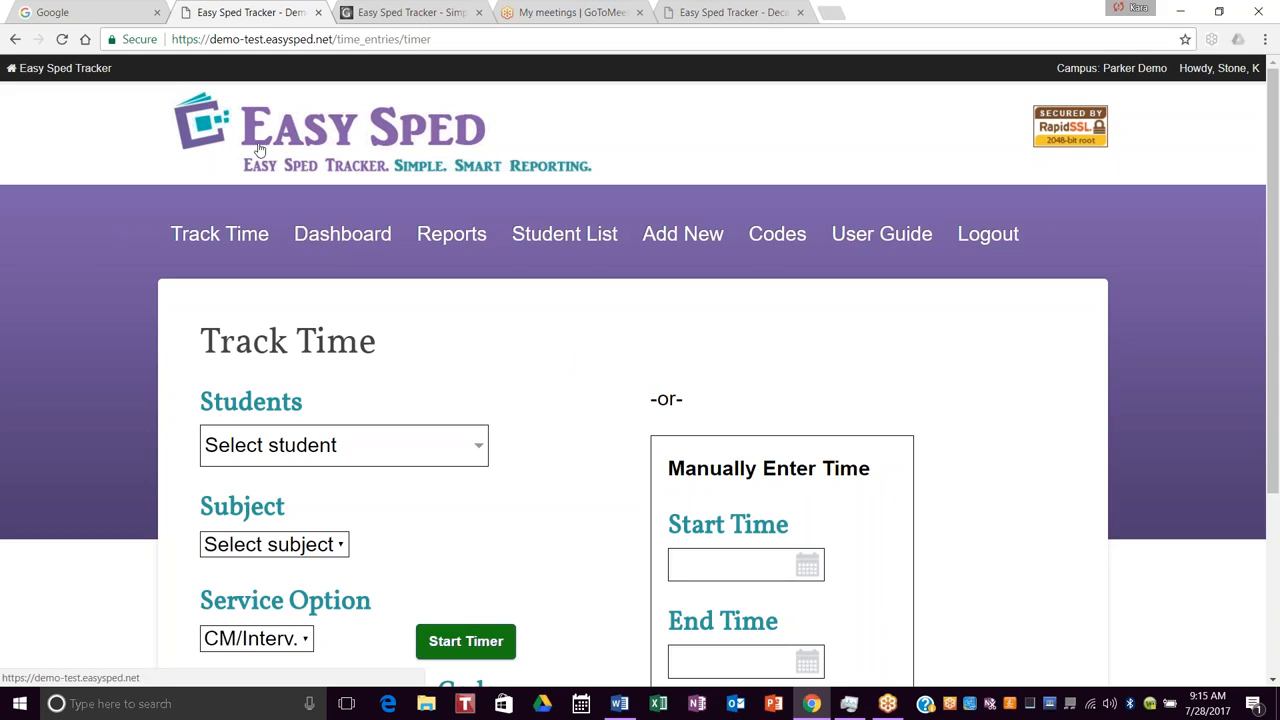
pyautogui.moveTo(29, 76)
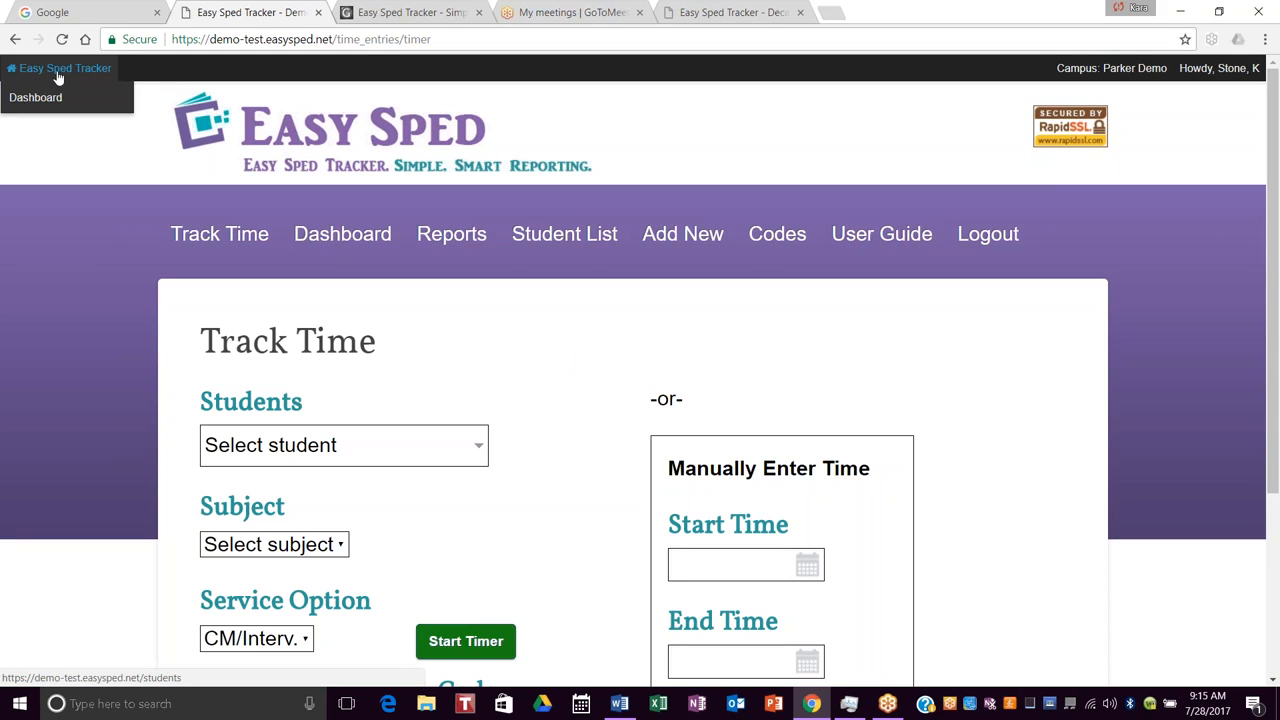
# Step: Open the dashboard and review the time entries list, including subjects, service options, total minutes and notes
pyautogui.click(348, 240)
pyautogui.click(348, 240)
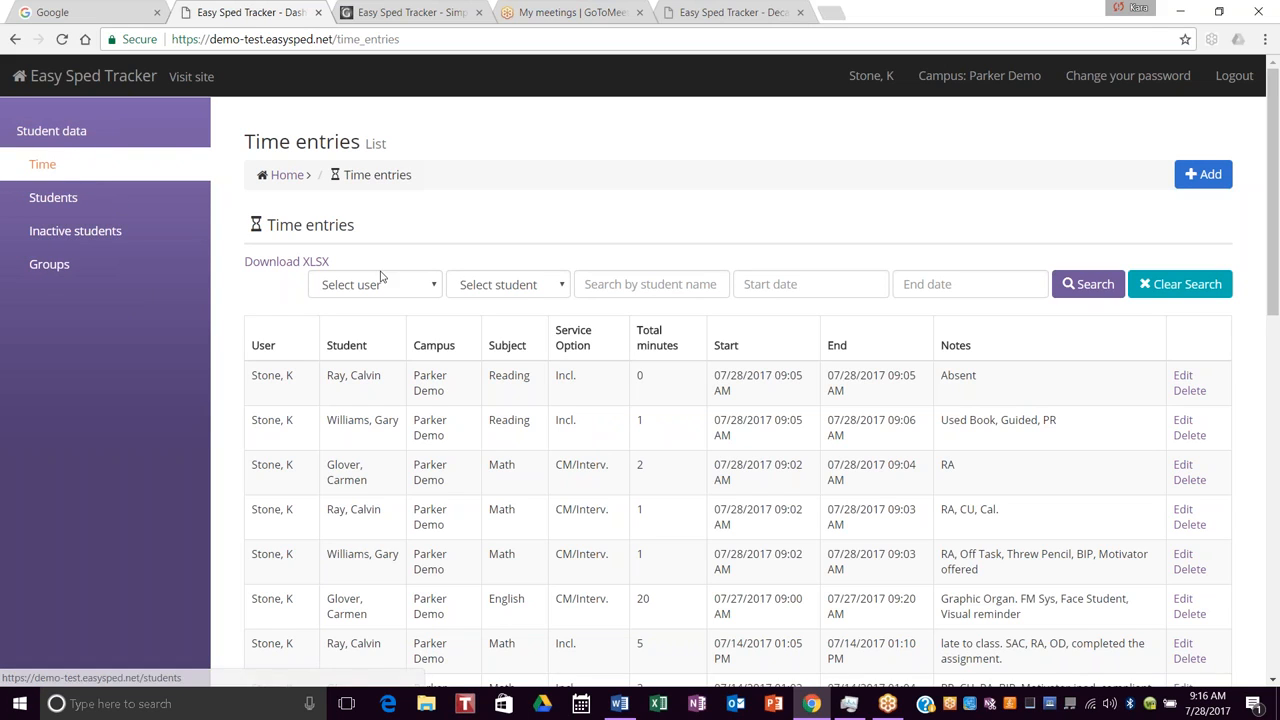
pyautogui.scroll(-1, 778, 428)
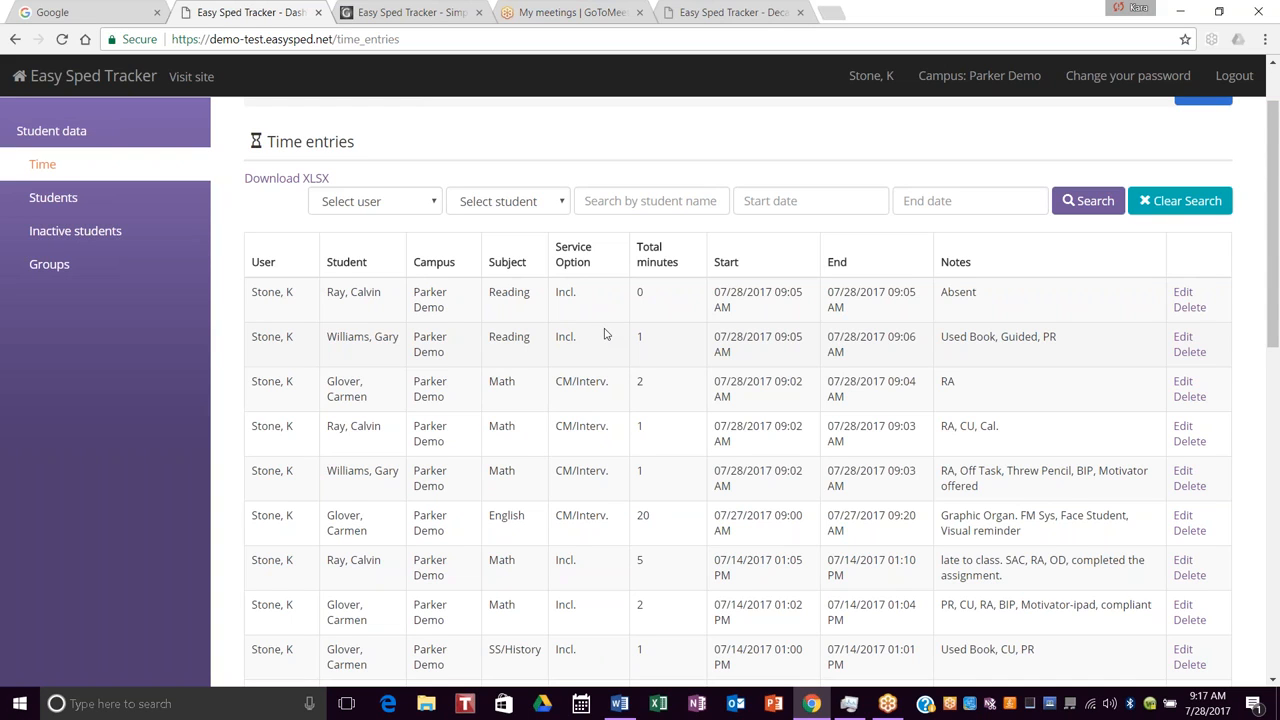
pyautogui.scroll(-4, 604, 334)
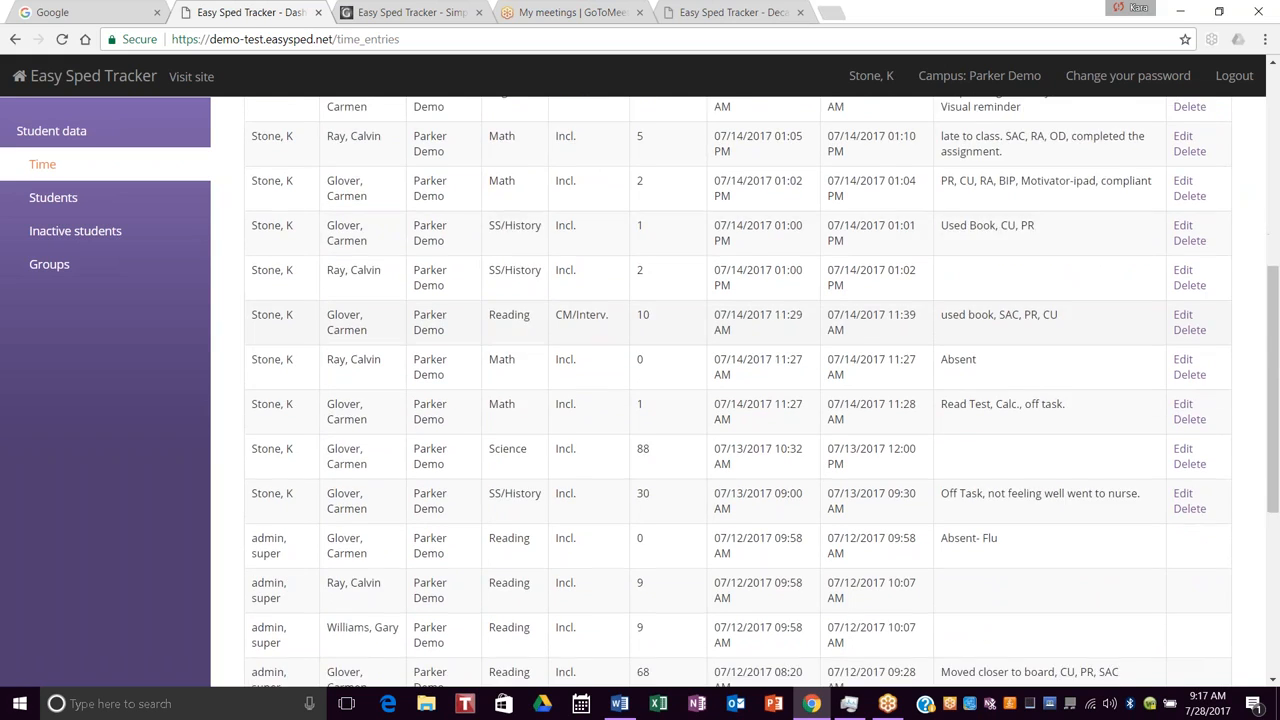
pyautogui.scroll(-2, 620, 337)
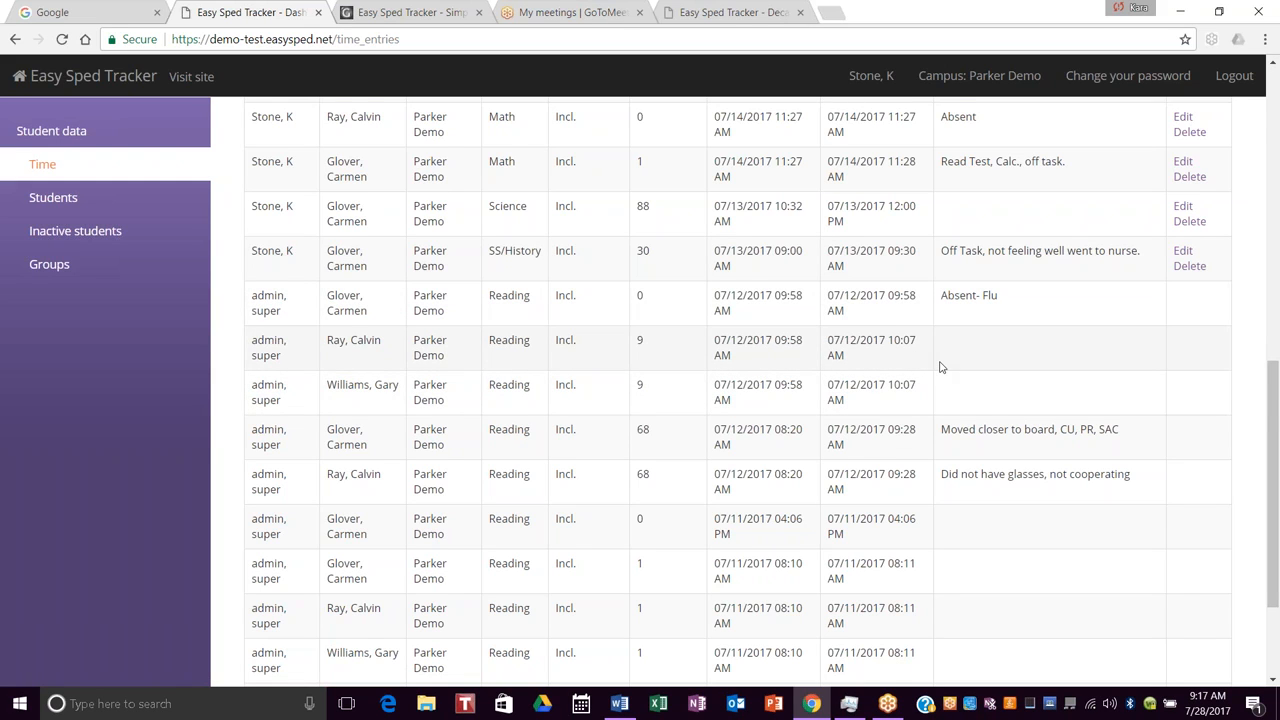
pyautogui.scroll(3, 940, 367)
pyautogui.scroll(5, 940, 367)
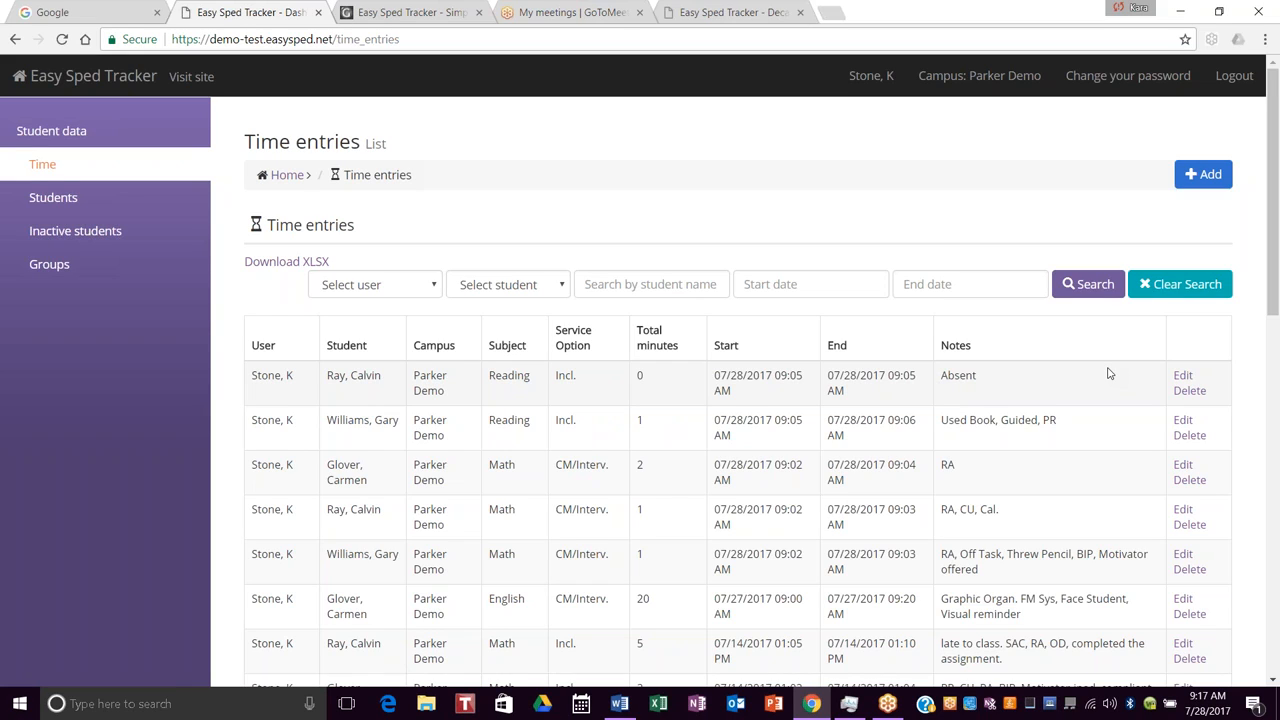
# Step: Open the most recent time entry for editing, review its subject, service option, times and notes, and save it
pyautogui.click(1182, 379)
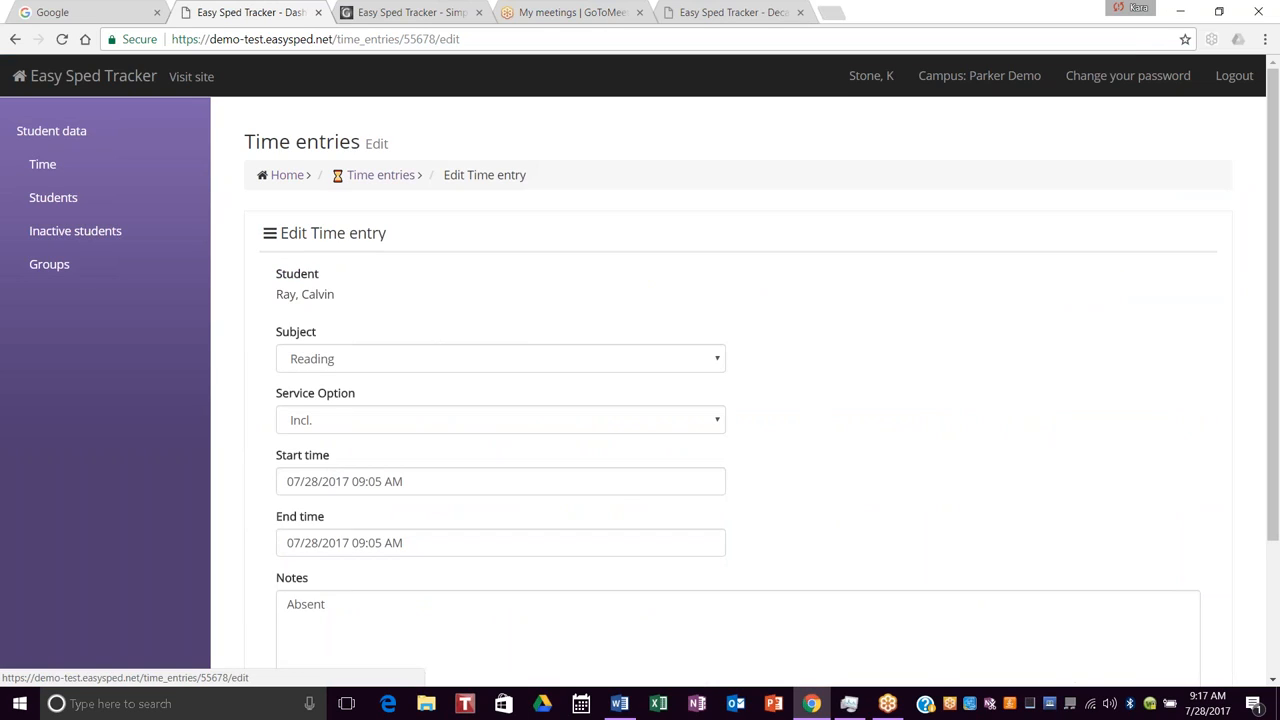
pyautogui.scroll(-3, 937, 425)
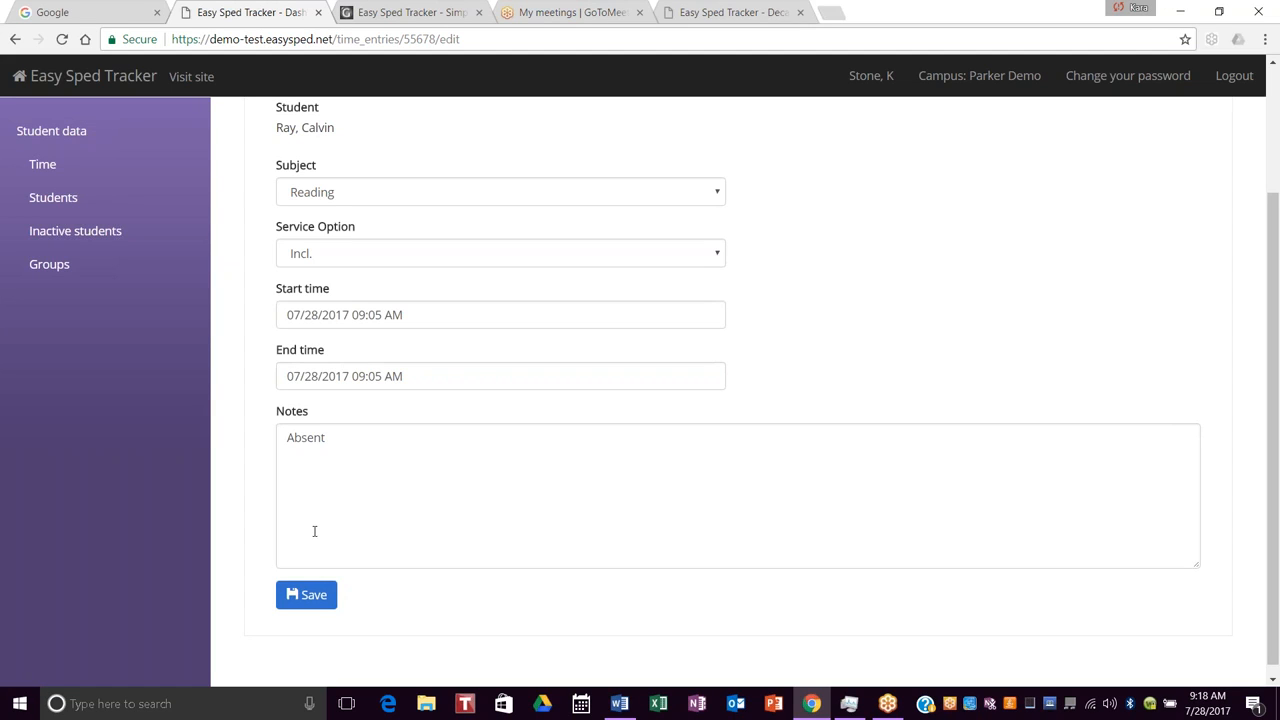
pyautogui.click(304, 598)
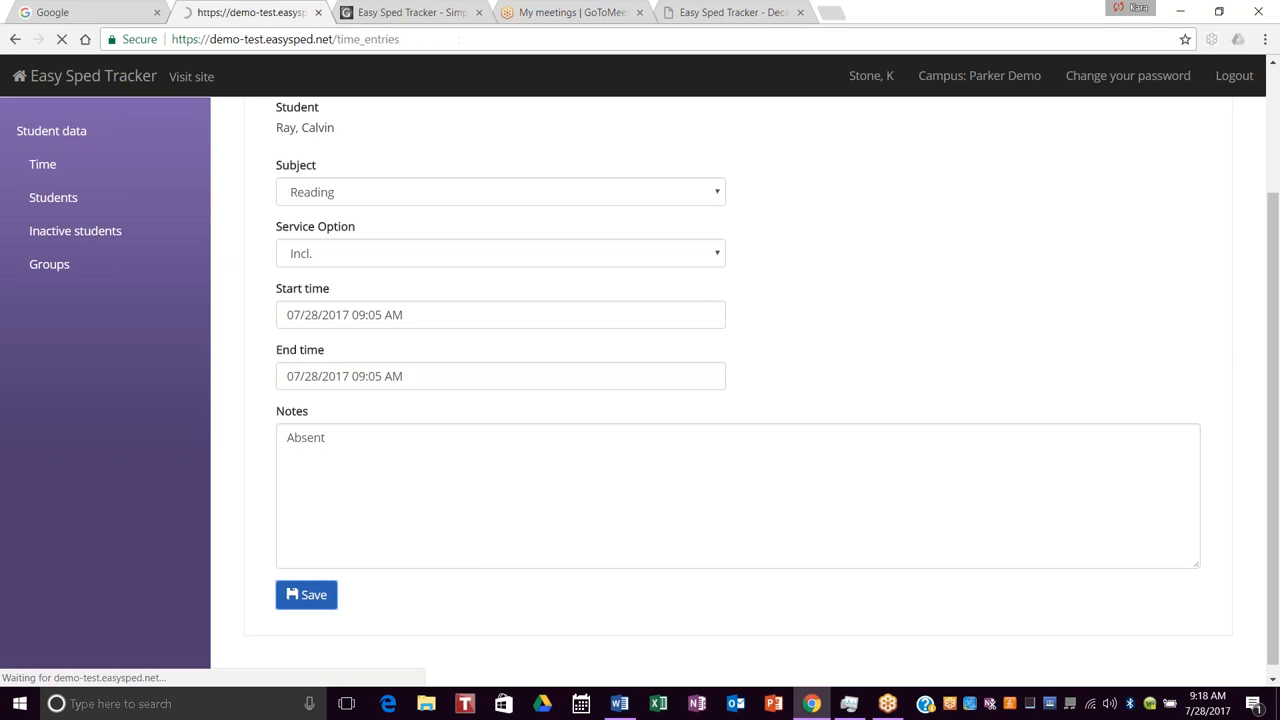
# Step: Delete the 07/28/2017 Math time entry with the notes "RA, CU, Cal." and check the remaining entries
pyautogui.scroll(-1, 735, 342)
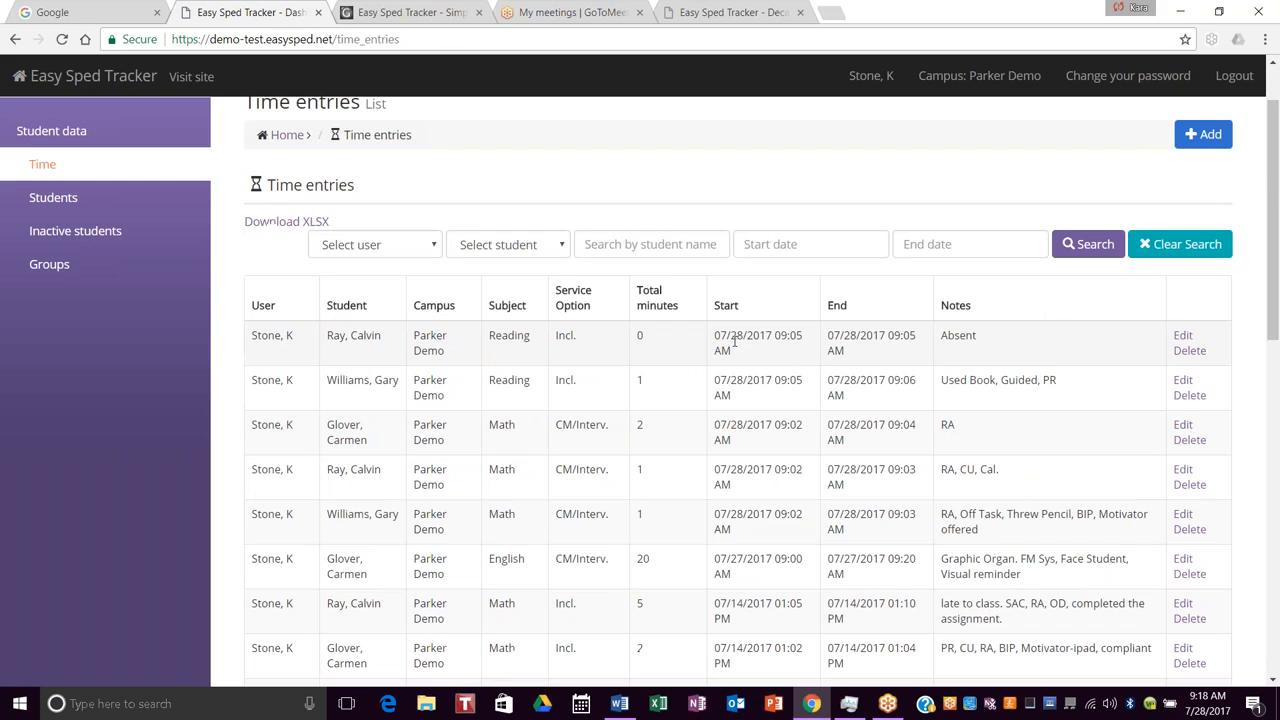
pyautogui.scroll(-1, 852, 404)
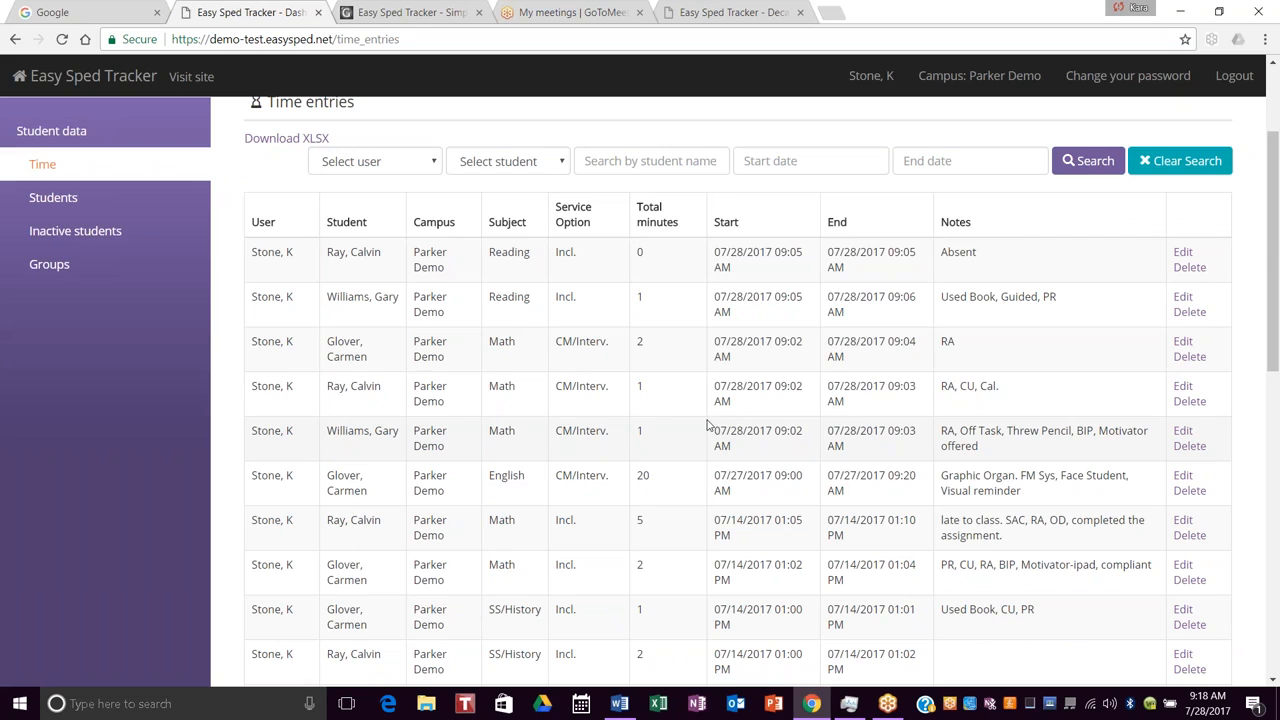
pyautogui.click(1196, 401)
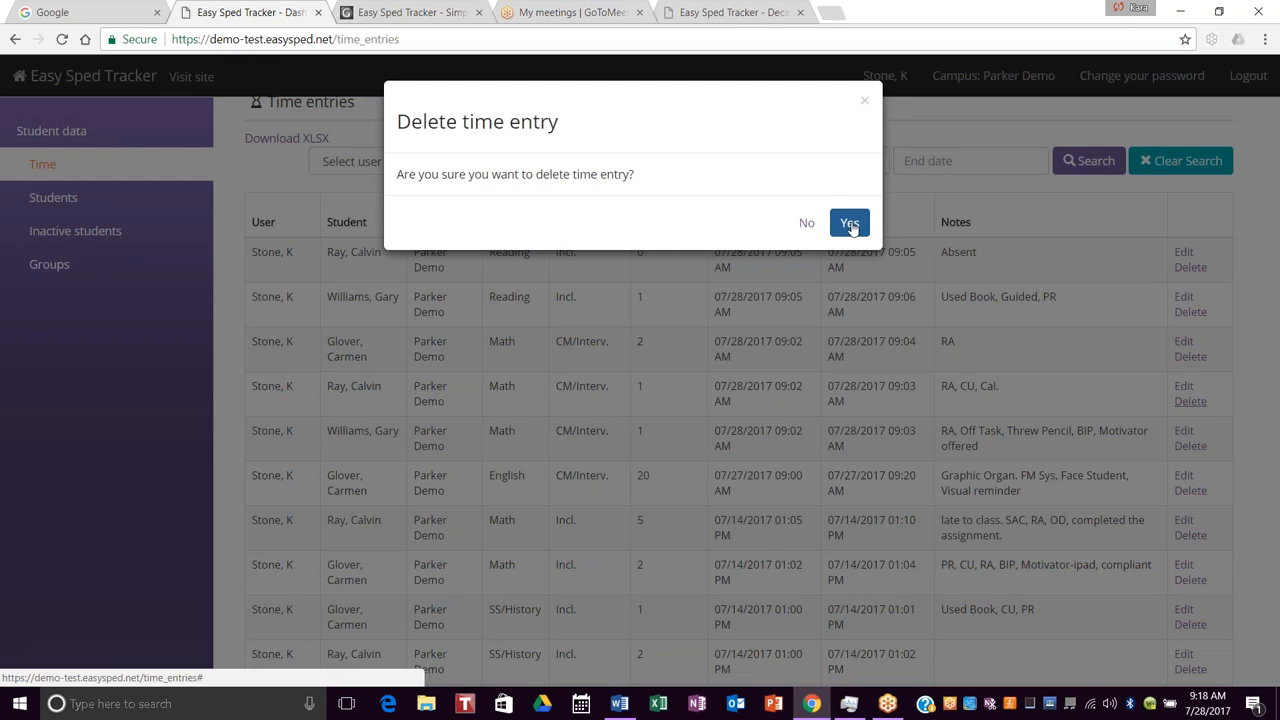
pyautogui.click(850, 224)
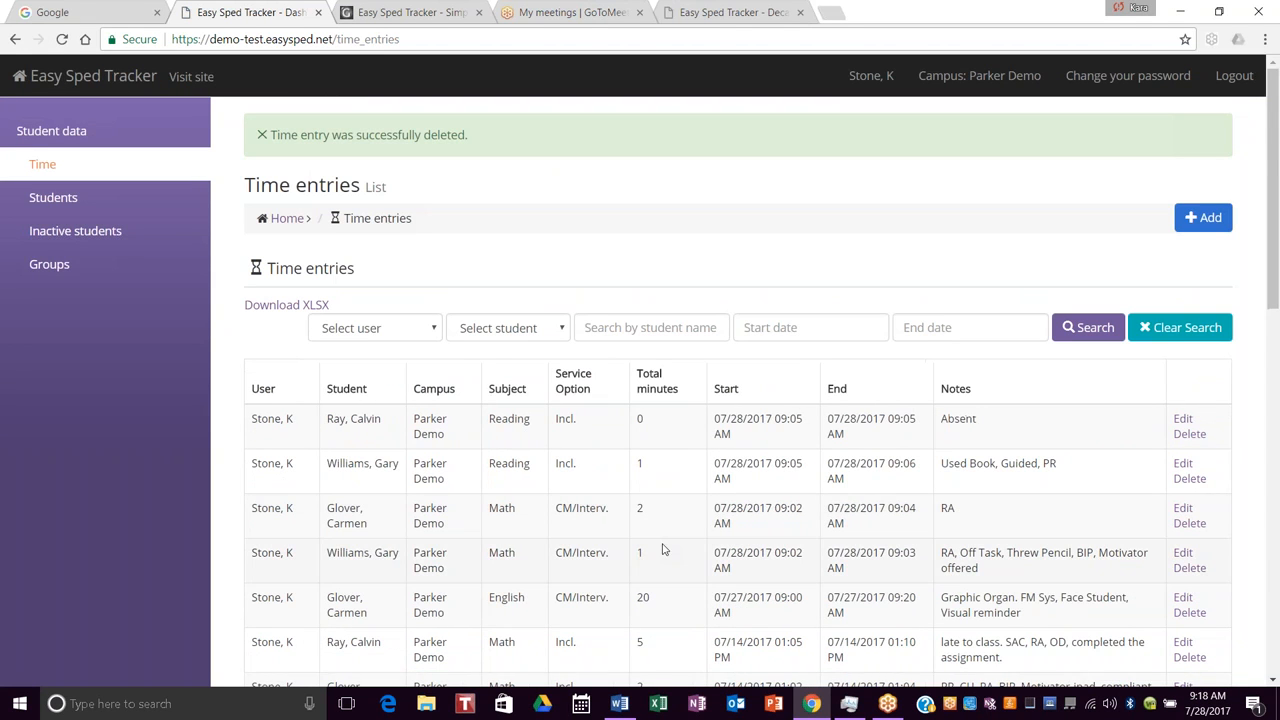
pyautogui.scroll(-2, 671, 567)
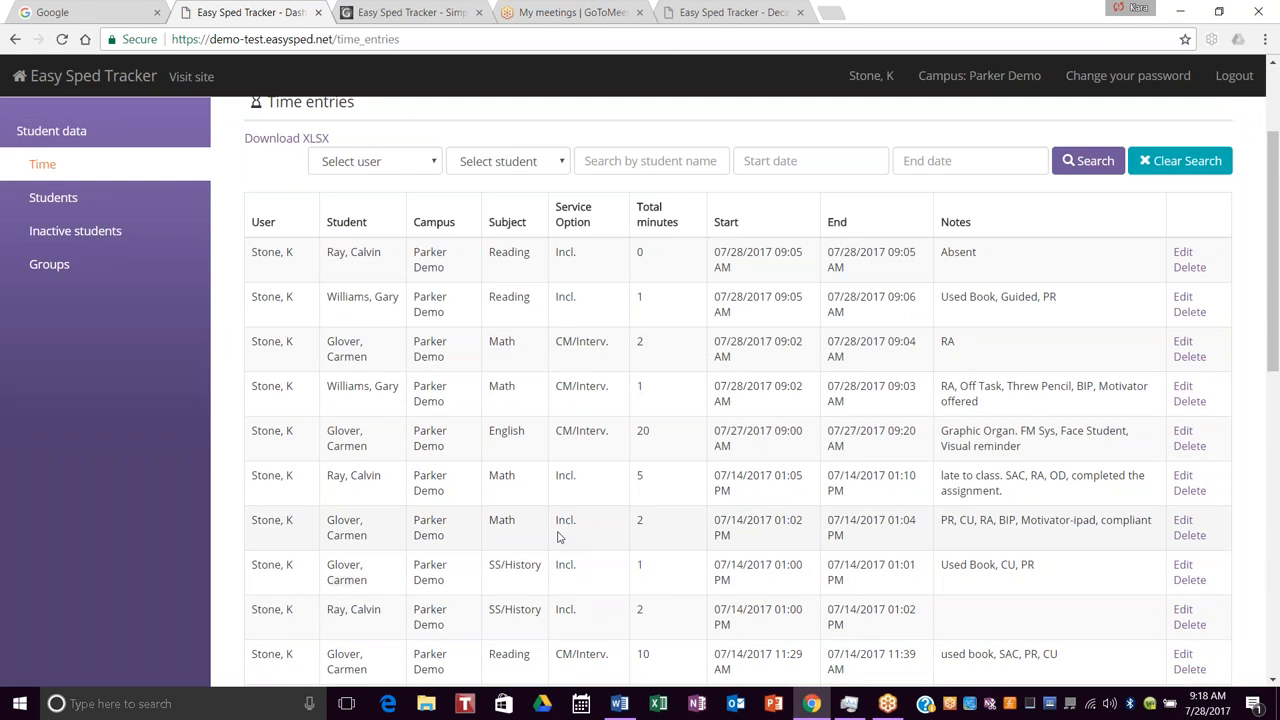
# Step: Search the time entries by the last listed user, look at the user choices again, and return to the unfiltered list
pyautogui.scroll(1, 530, 515)
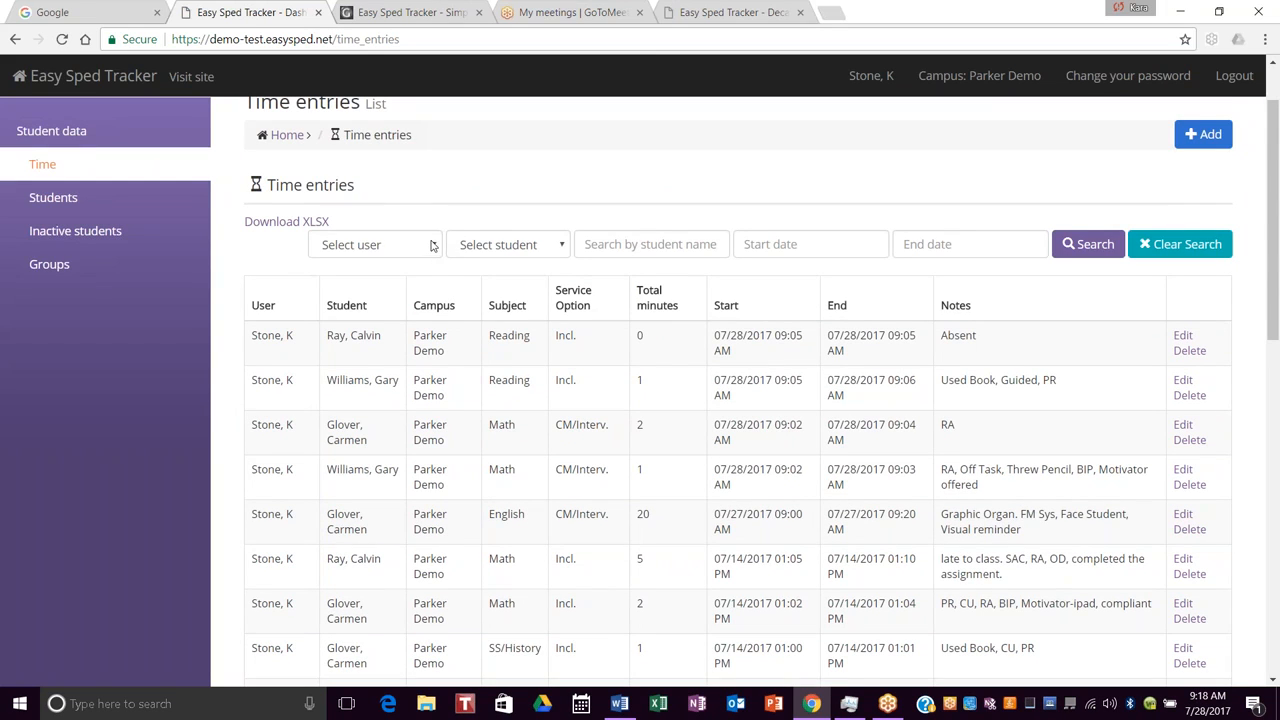
pyautogui.click(431, 245)
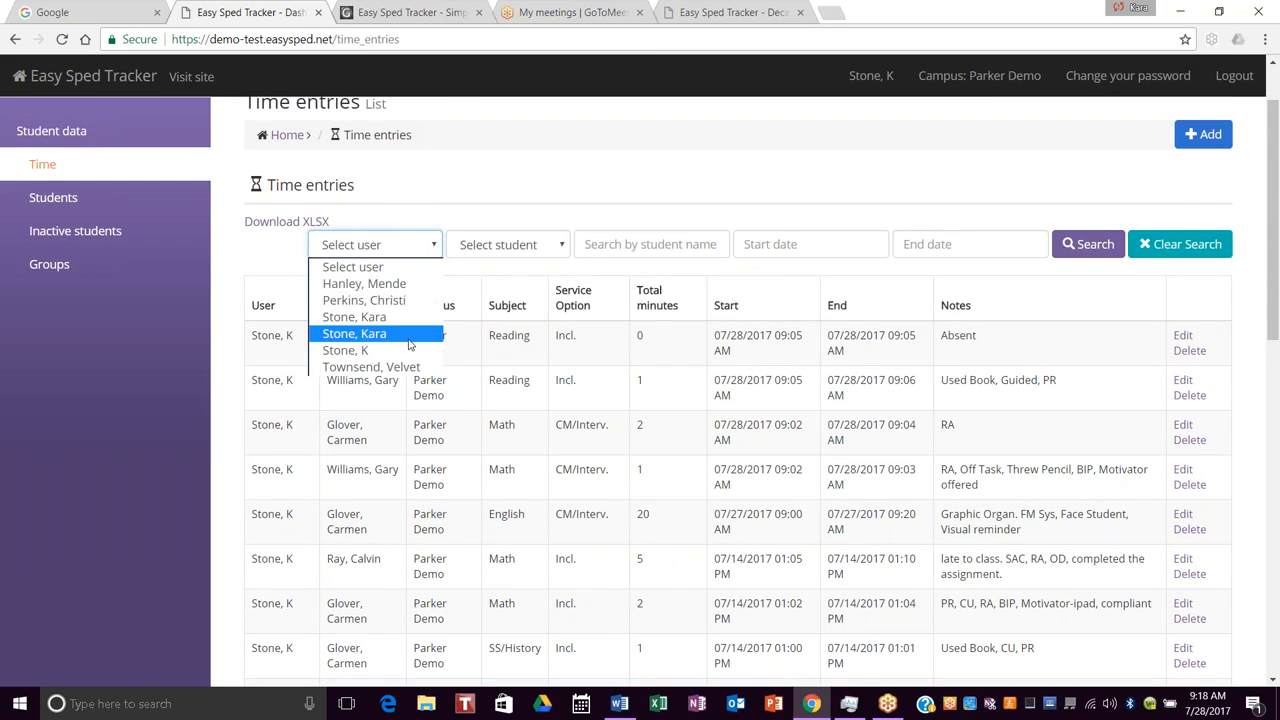
pyautogui.click(420, 368)
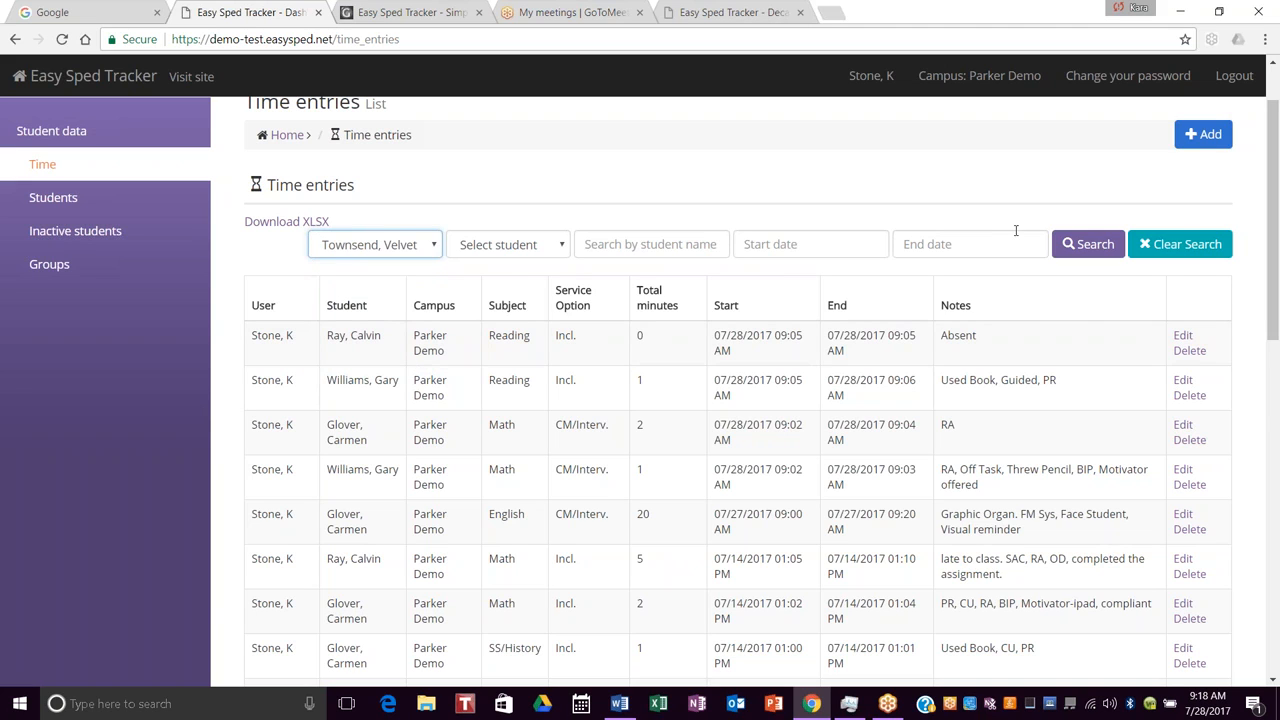
pyautogui.click(1088, 244)
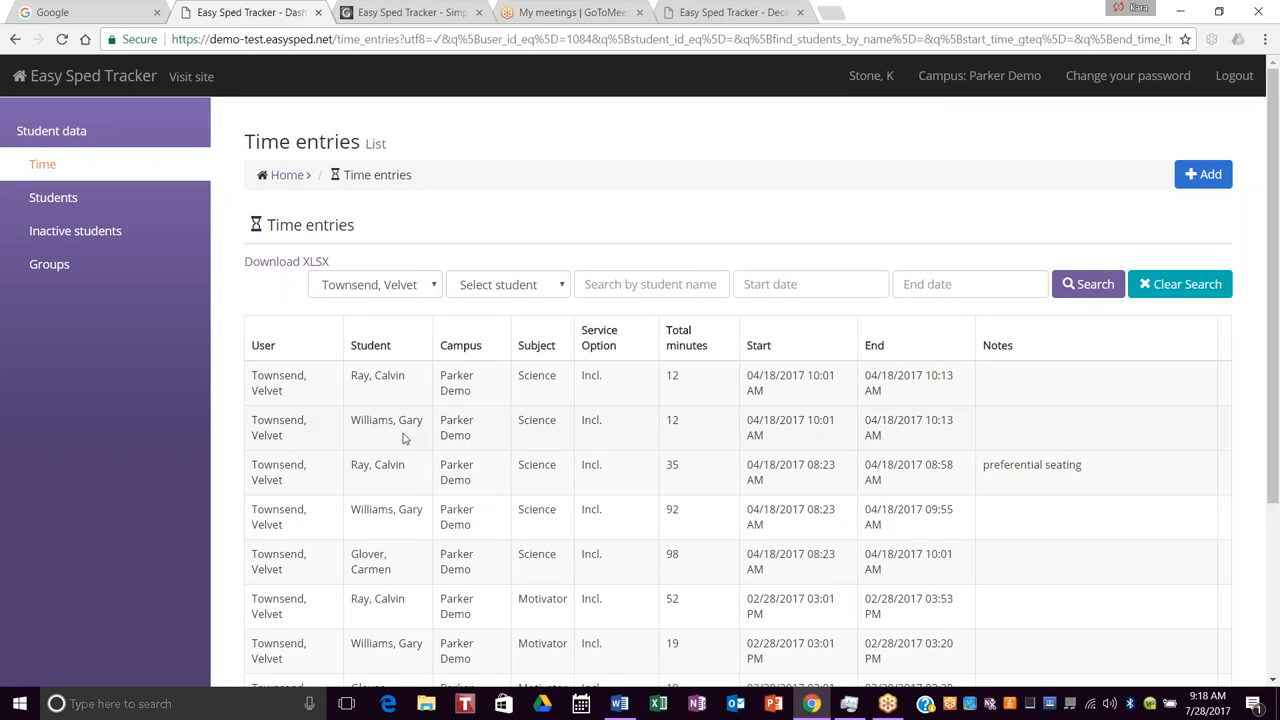
pyautogui.click(434, 288)
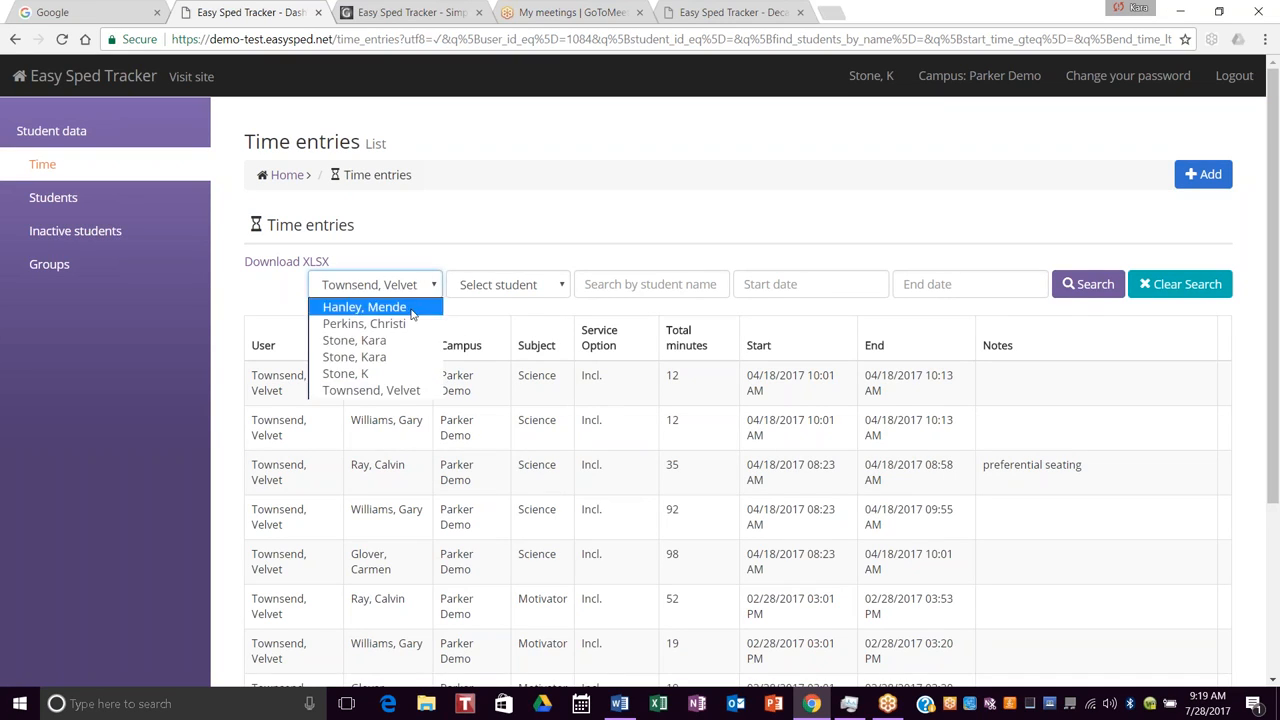
pyautogui.click(43, 165)
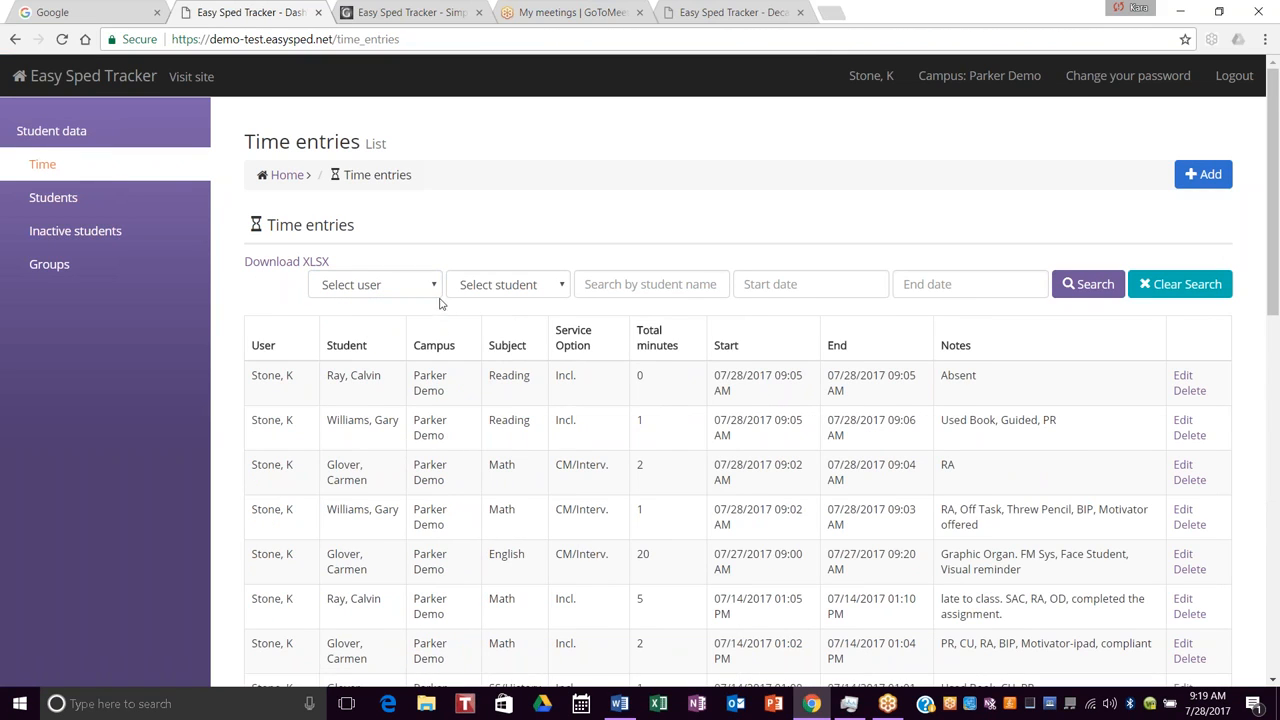
# Step: Filter the time entries by the first student in the student filter
pyautogui.click(550, 291)
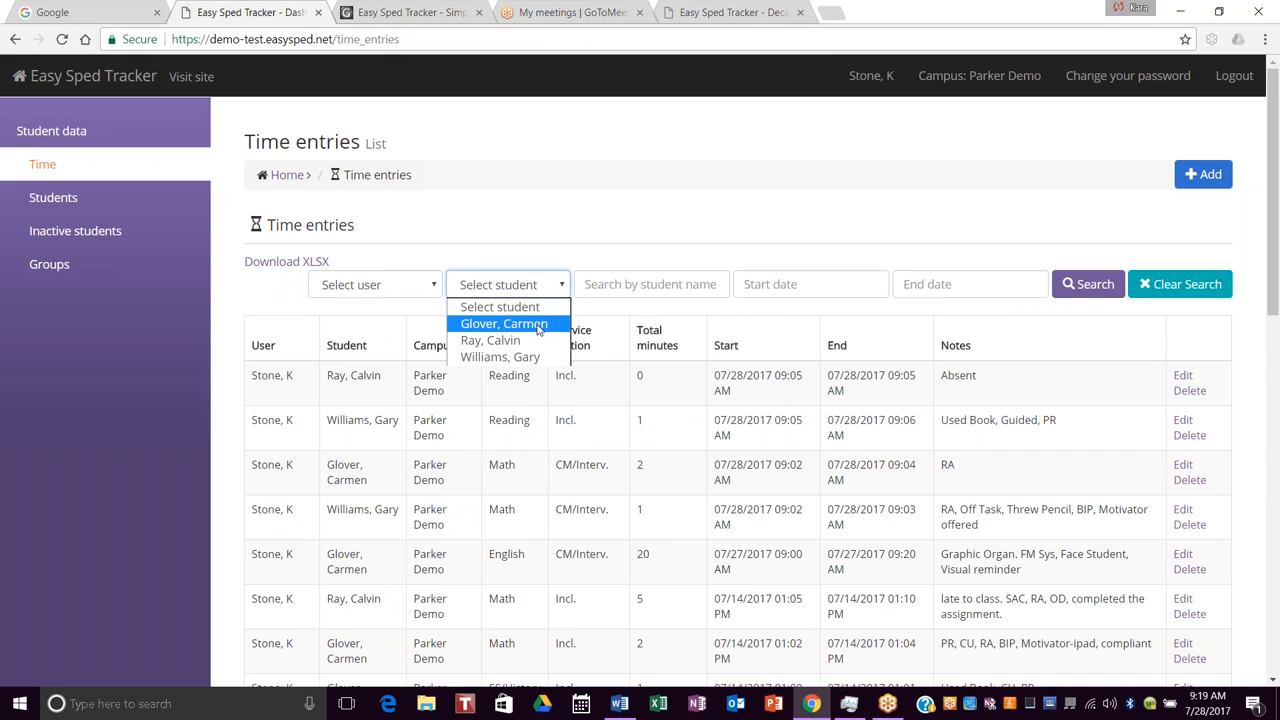
pyautogui.click(538, 325)
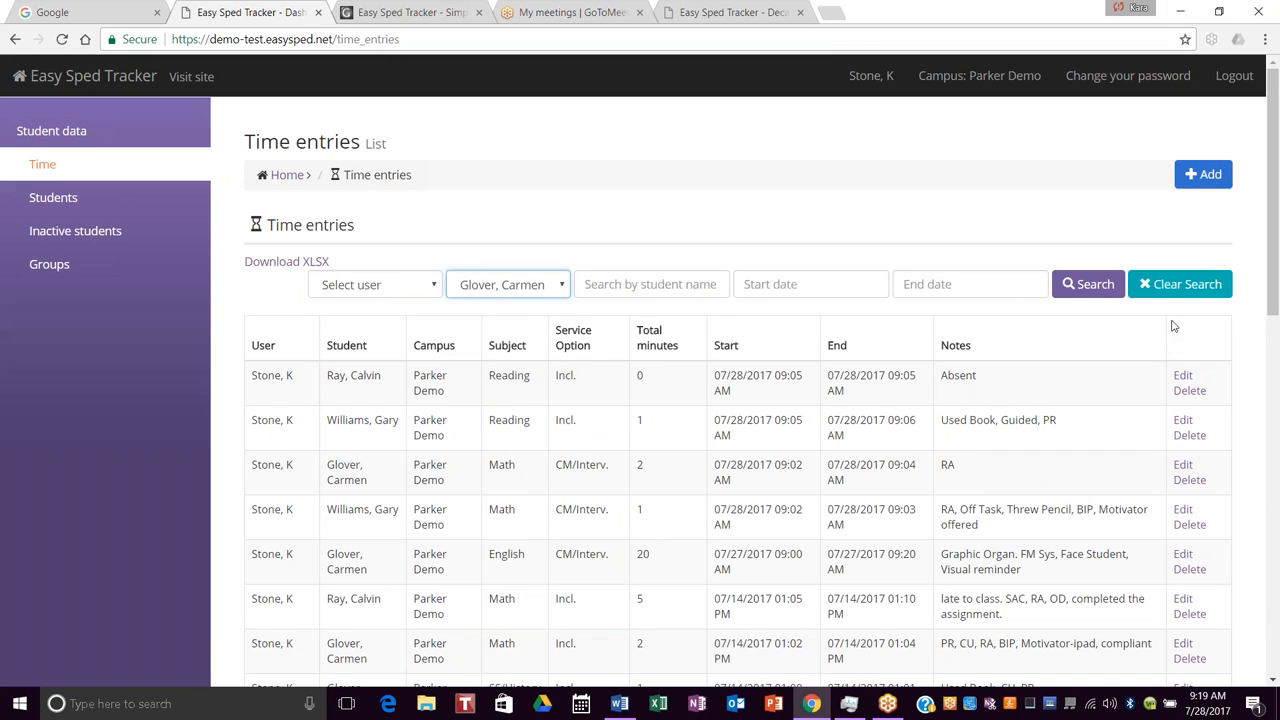
pyautogui.click(1100, 290)
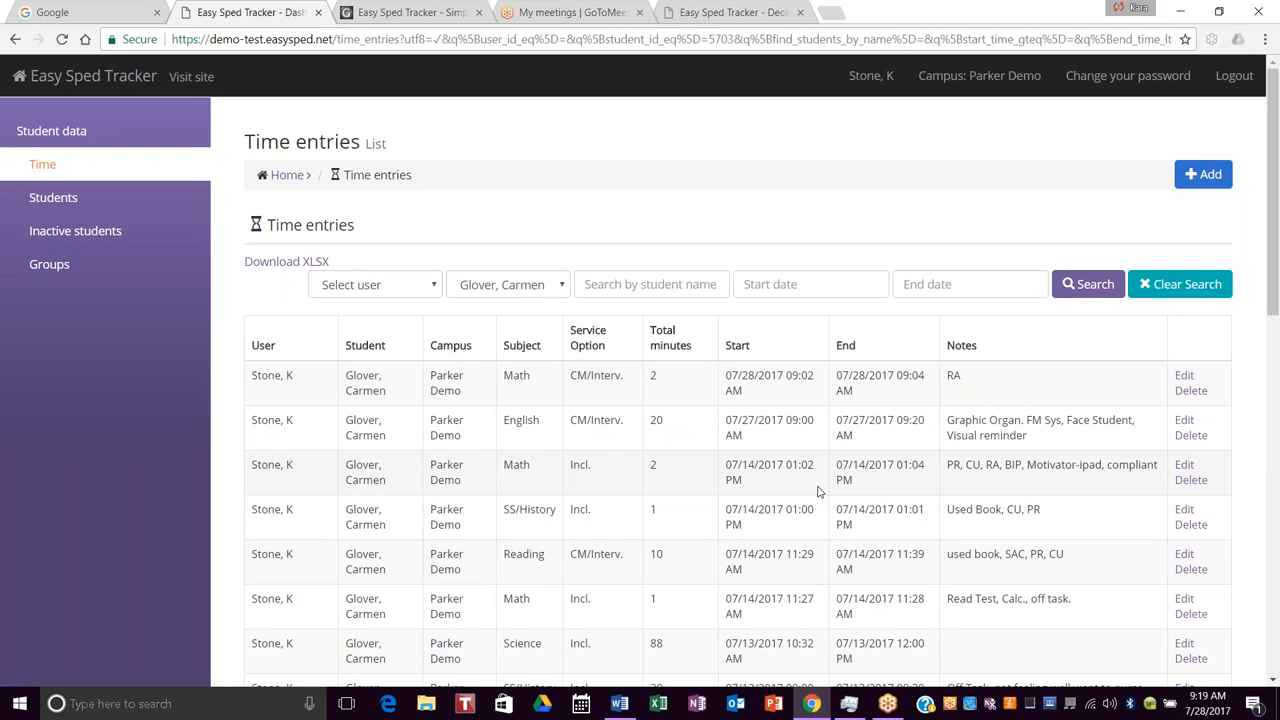
# Step: Download the filtered time entries as an XLSX report, view it in Excel, and close the workbook
pyautogui.click(301, 270)
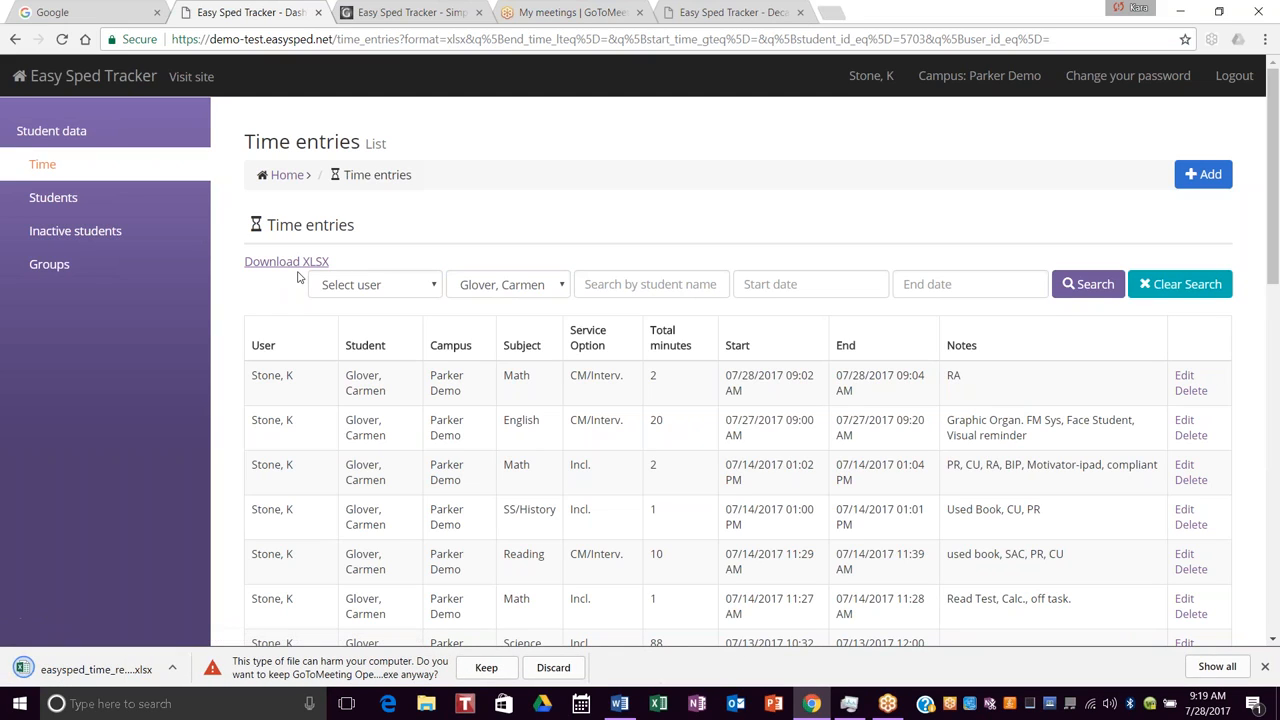
pyautogui.click(99, 677)
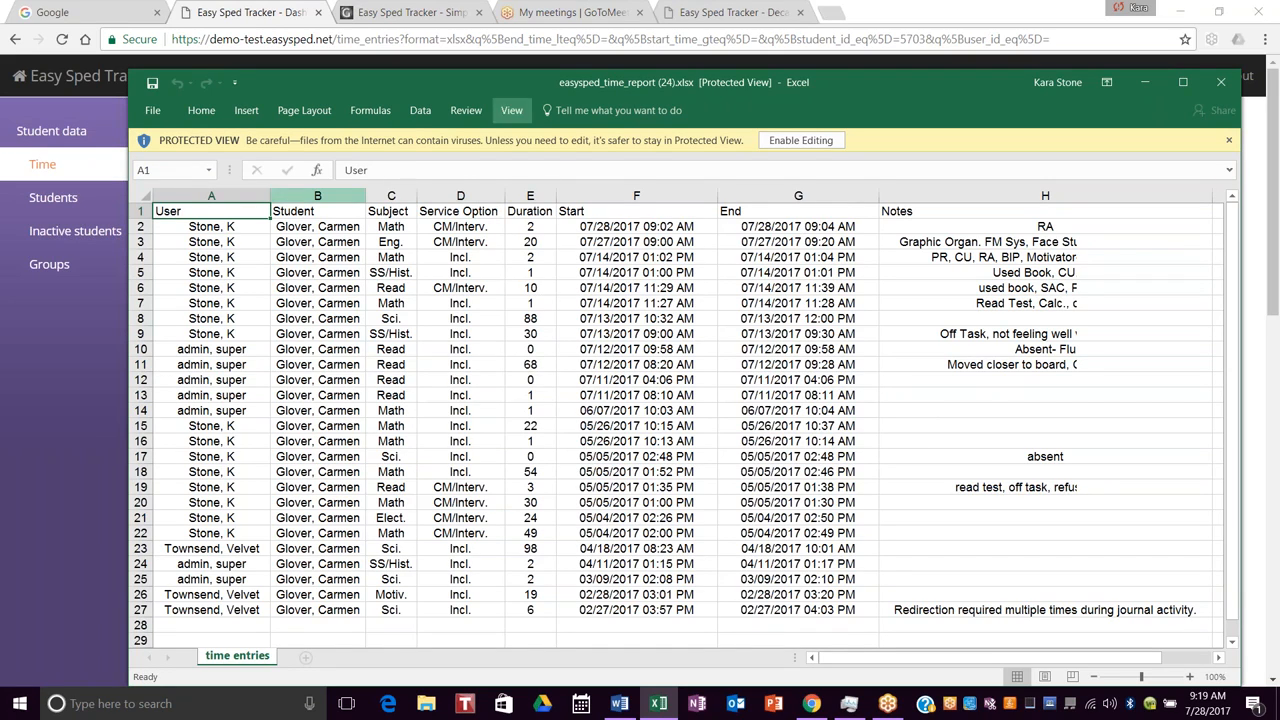
pyautogui.click(1222, 90)
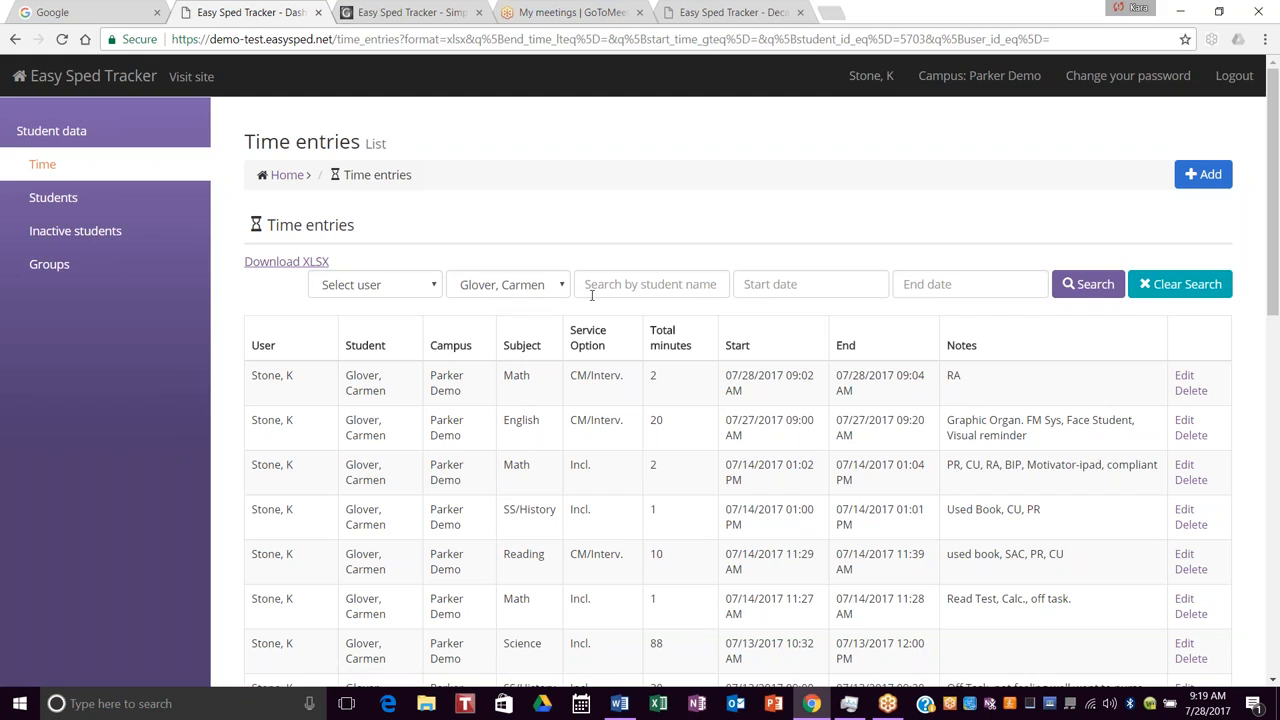
# Step: Clear the student filter, search for time entries with start date 07/28/2017, and clear that search
pyautogui.click(1208, 285)
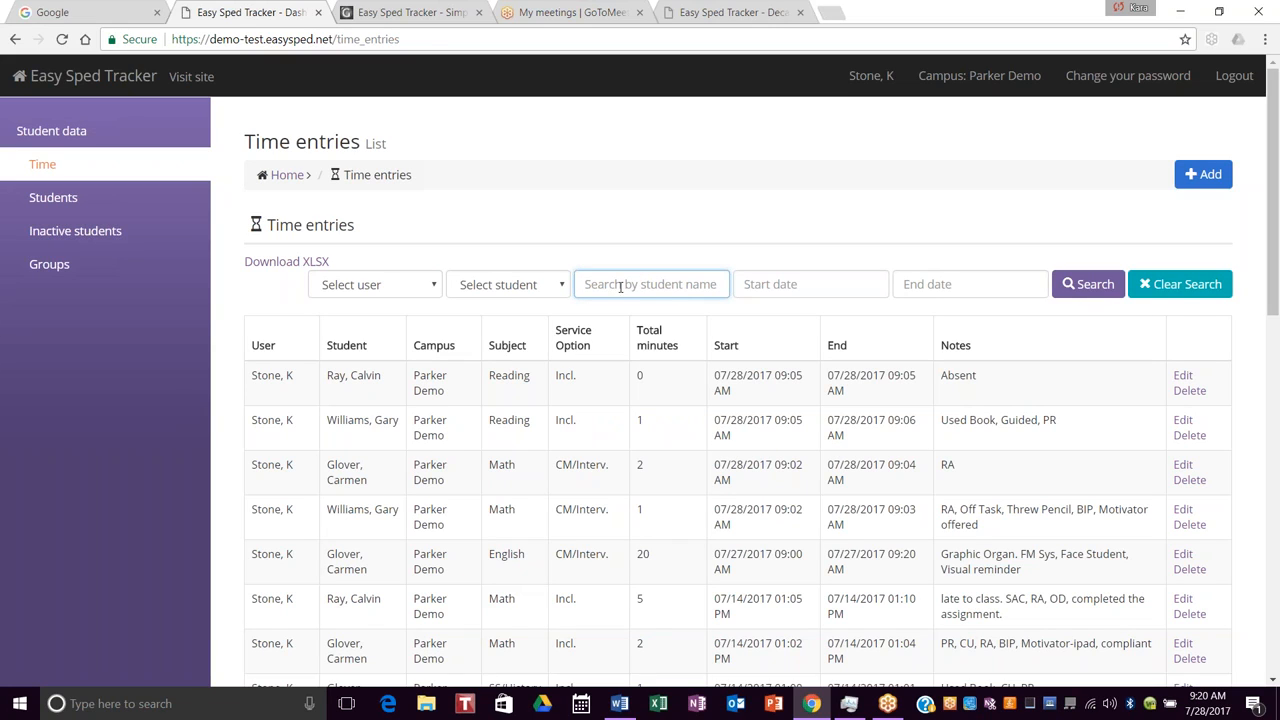
pyautogui.click(800, 285)
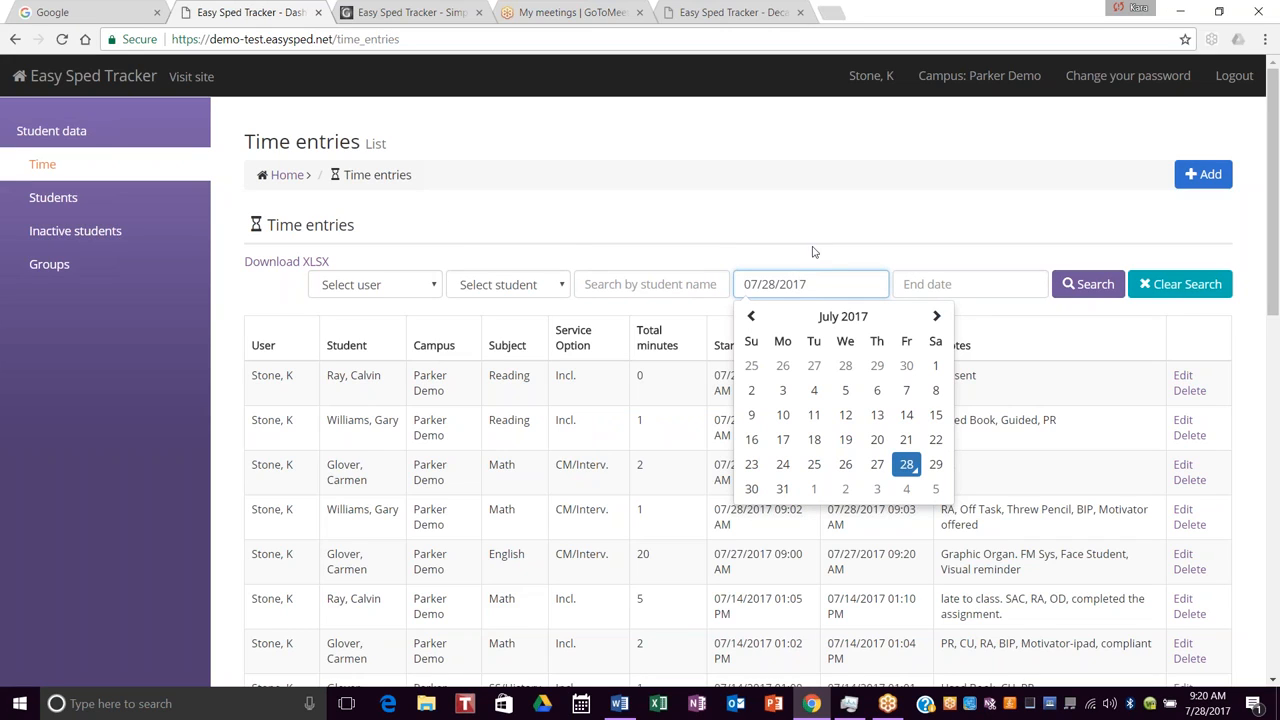
pyautogui.click(1093, 285)
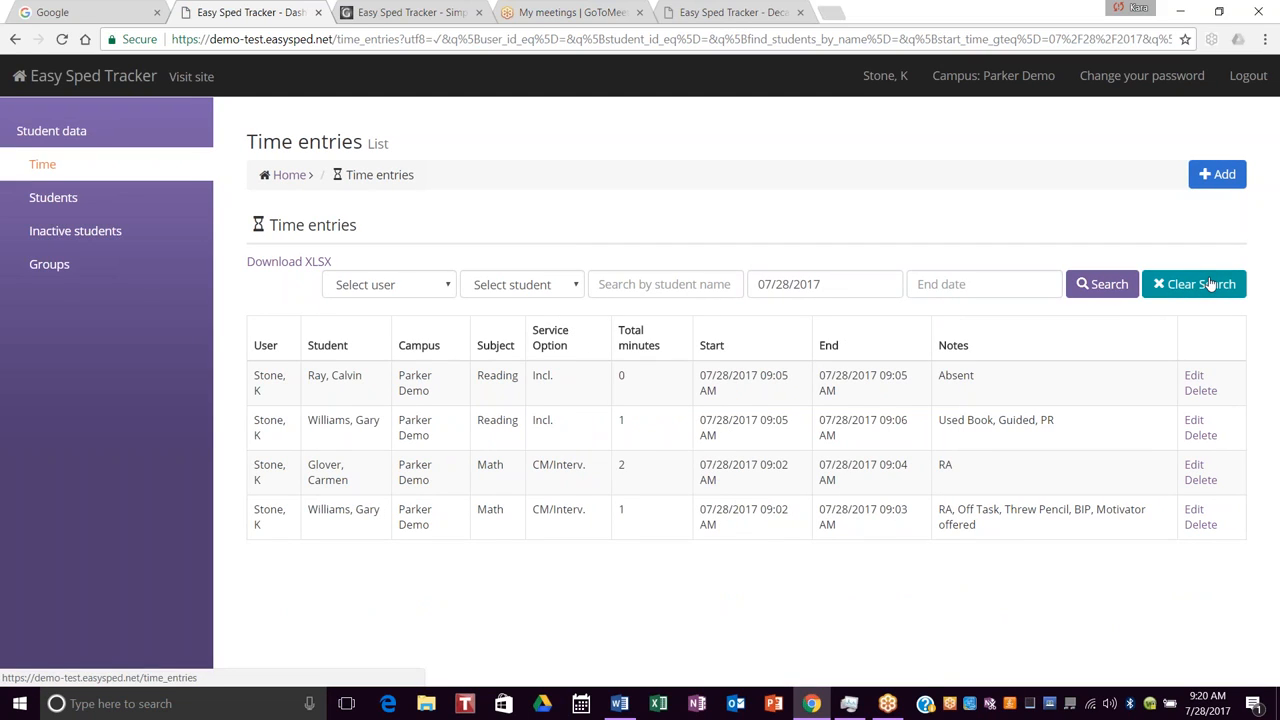
pyautogui.click(1210, 284)
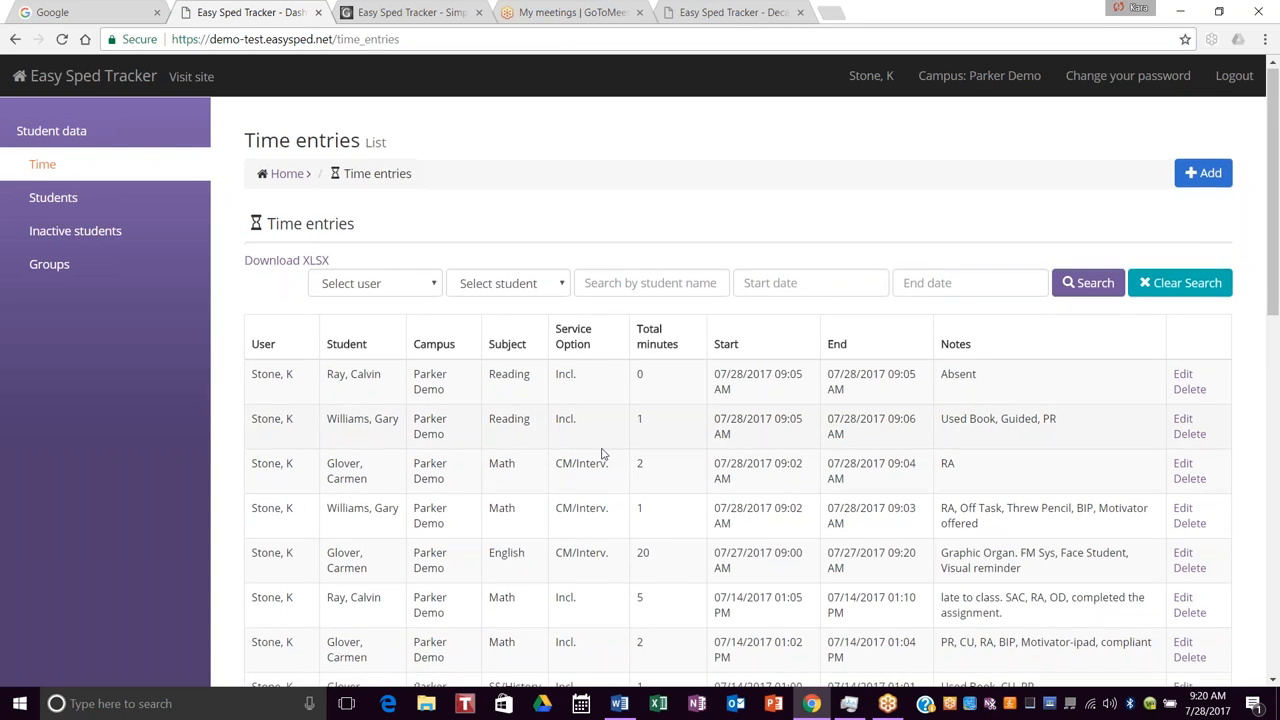
# Step: Look through the full time entries list down to its page navigation and return to the search filters
pyautogui.scroll(-1, 604, 452)
pyautogui.scroll(-6, 668, 443)
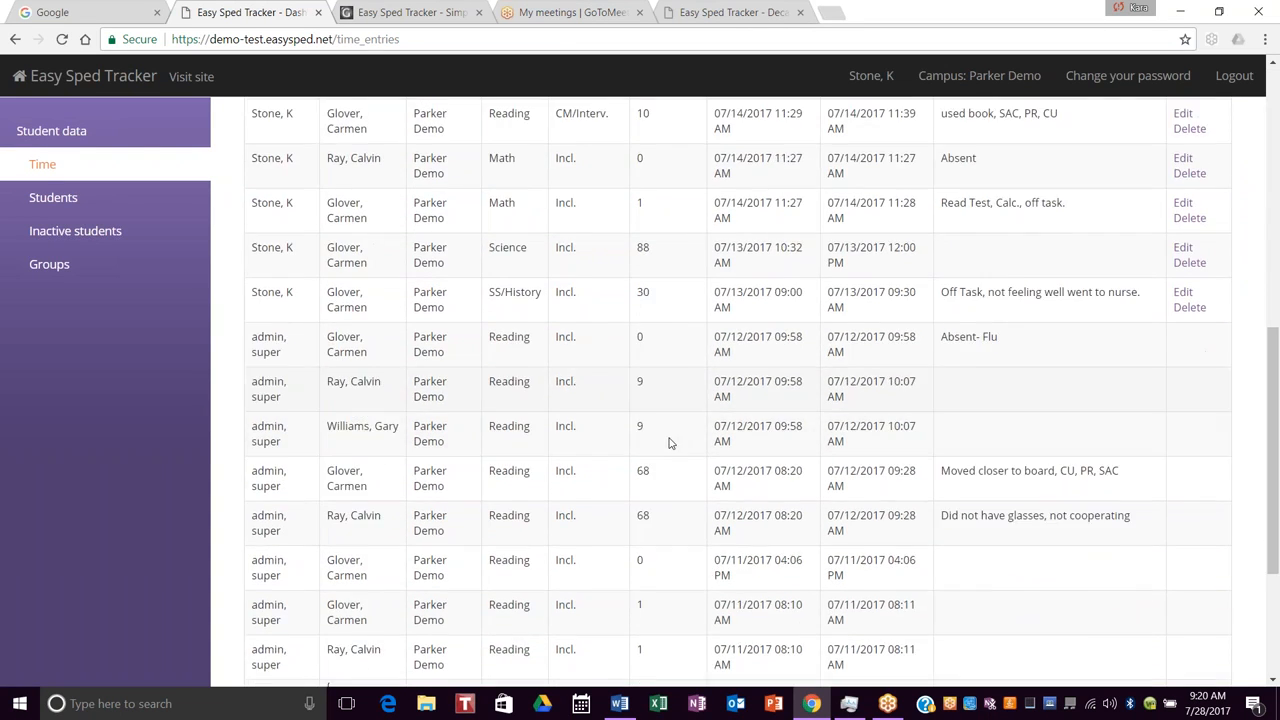
pyautogui.scroll(-3, 670, 443)
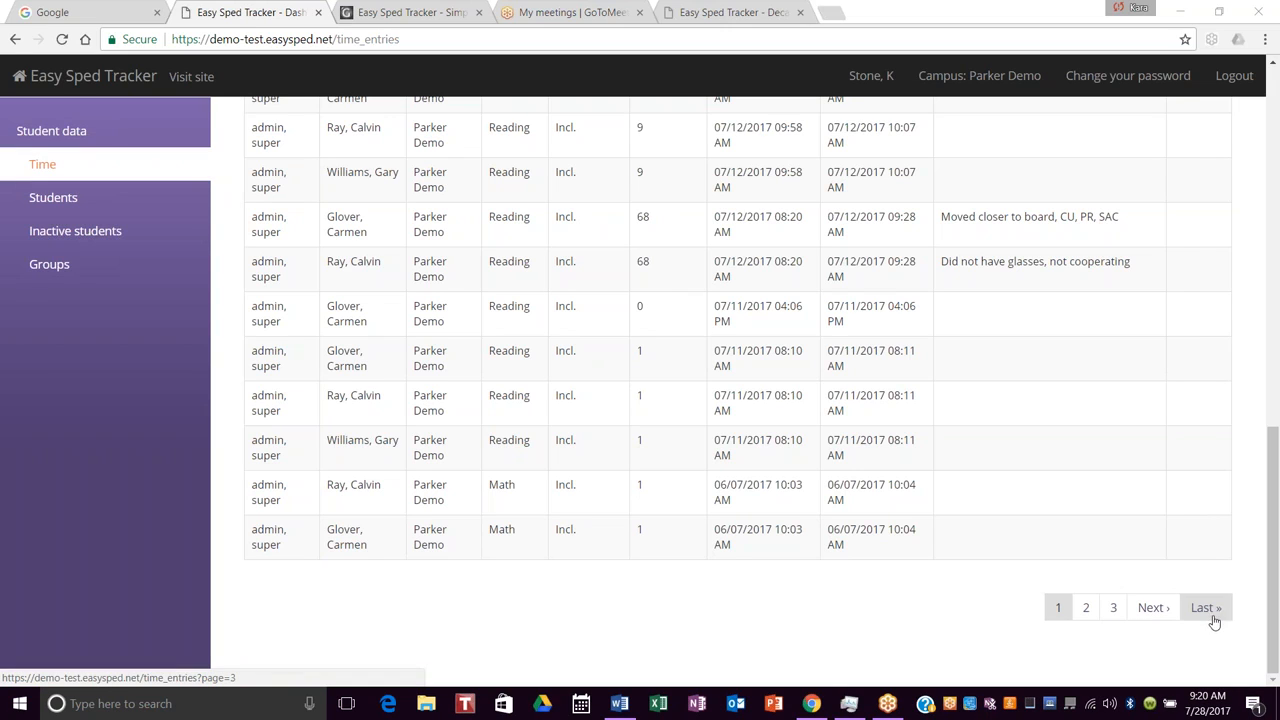
pyautogui.scroll(2, 560, 566)
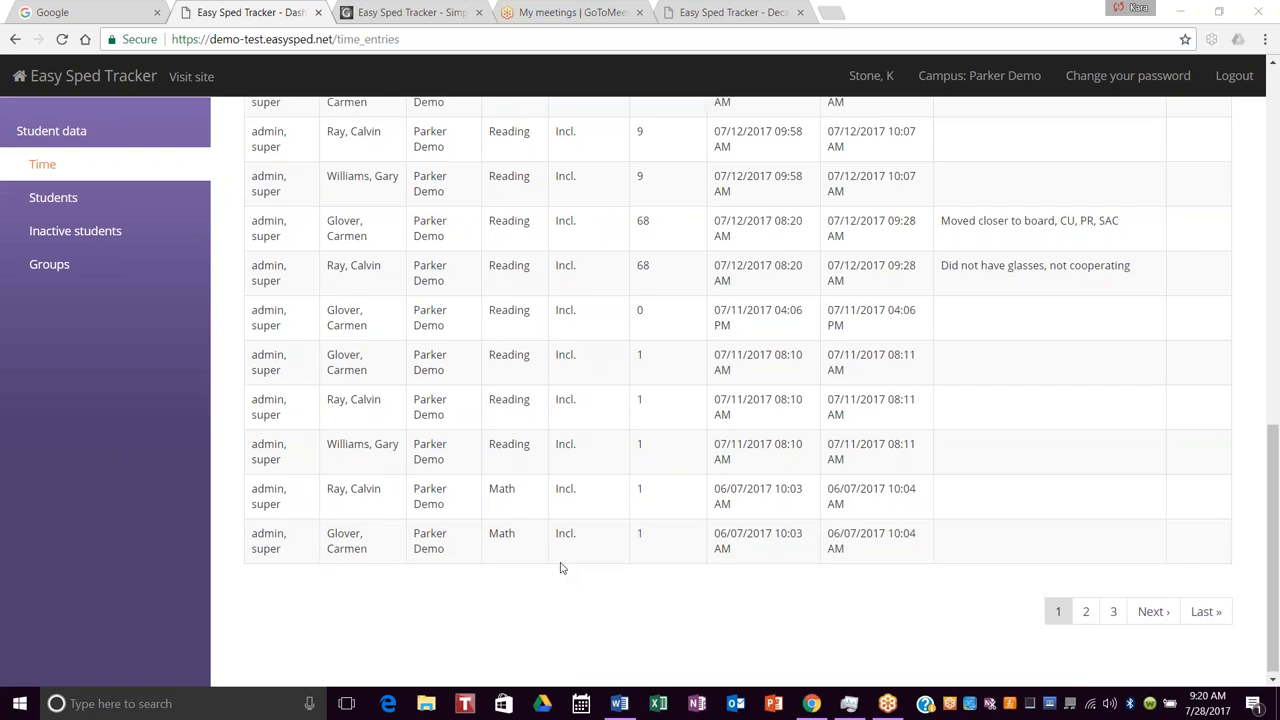
pyautogui.scroll(2, 560, 566)
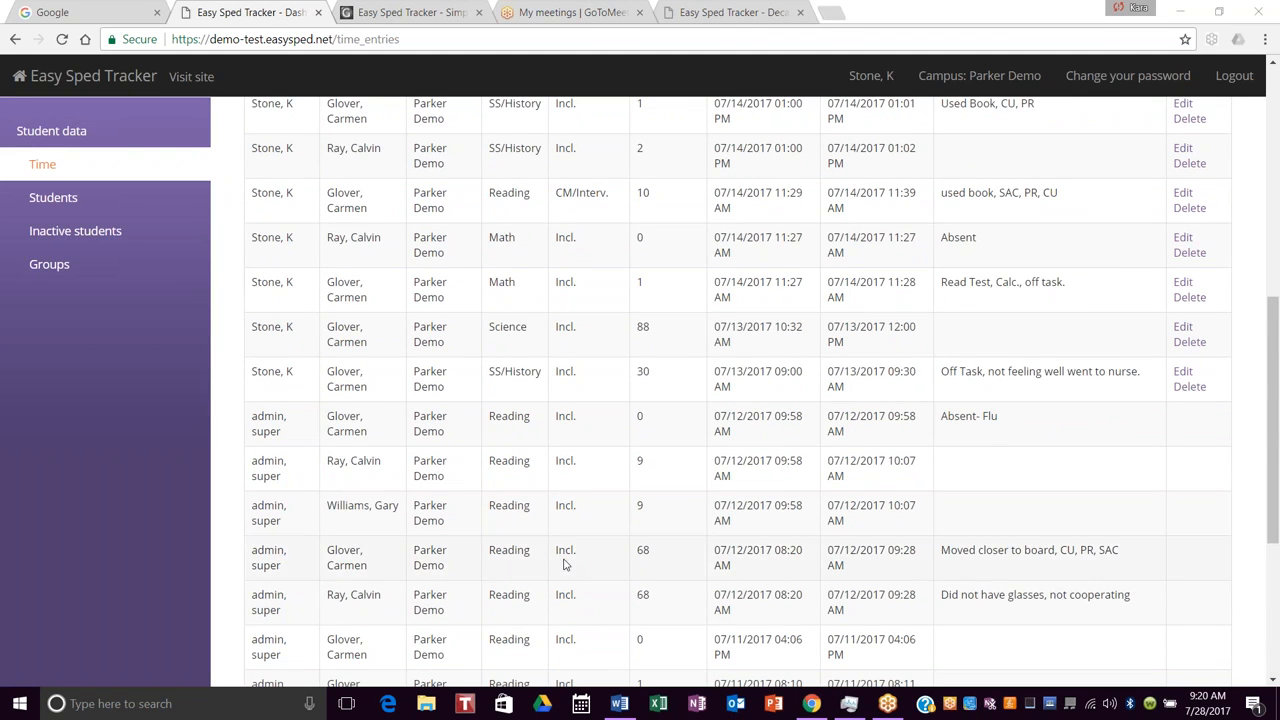
pyautogui.scroll(2, 560, 540)
pyautogui.scroll(2, 560, 528)
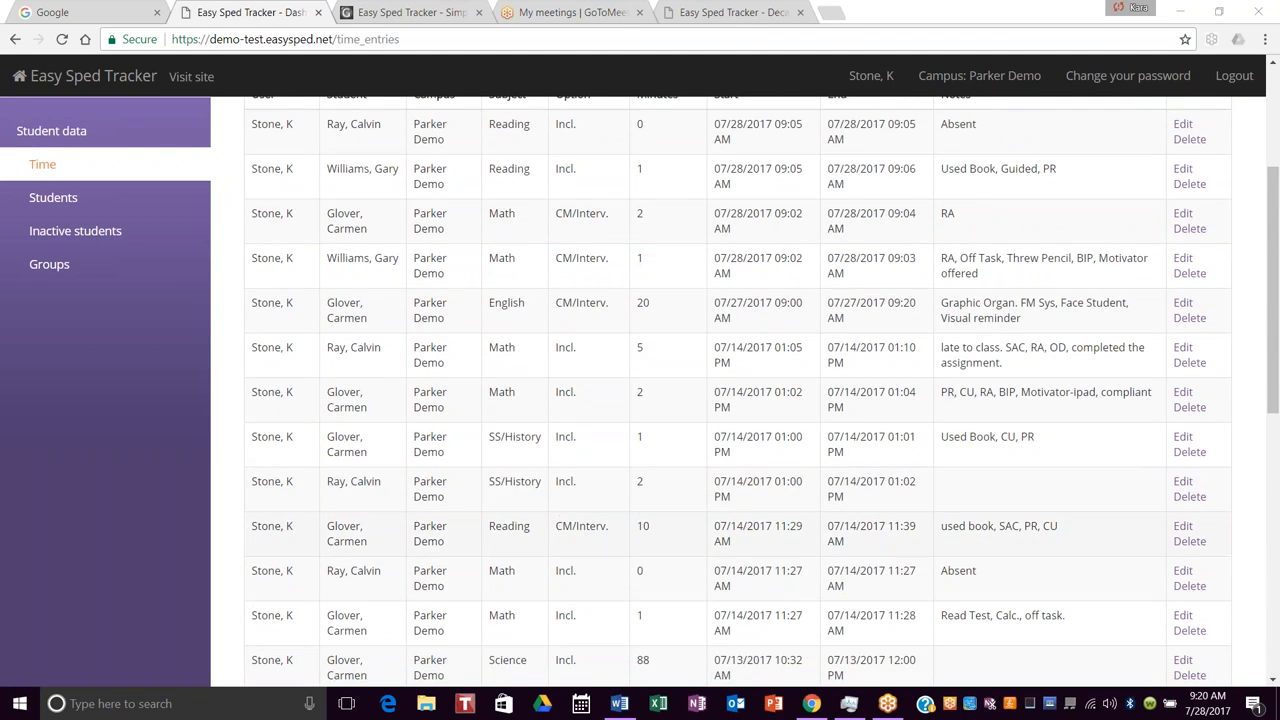
pyautogui.scroll(2, 559, 520)
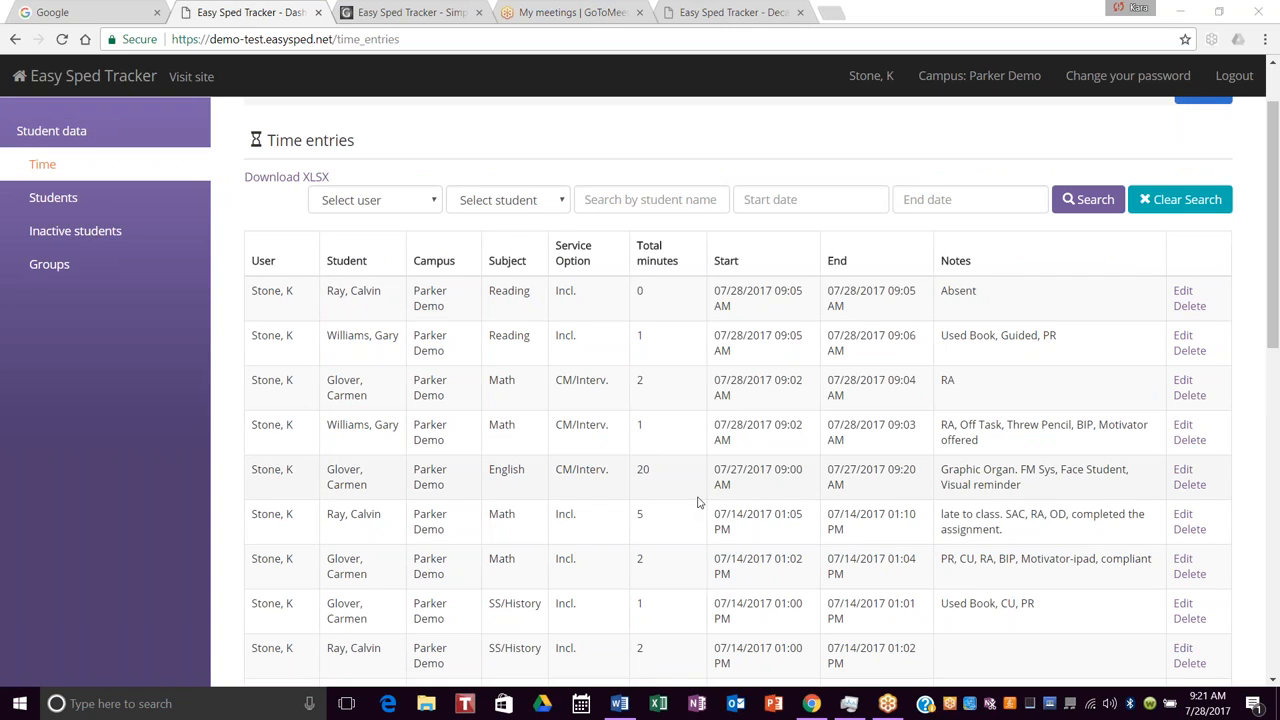
# Step: View the active students list, the inactive students list, and the student groups list
pyautogui.click(53, 203)
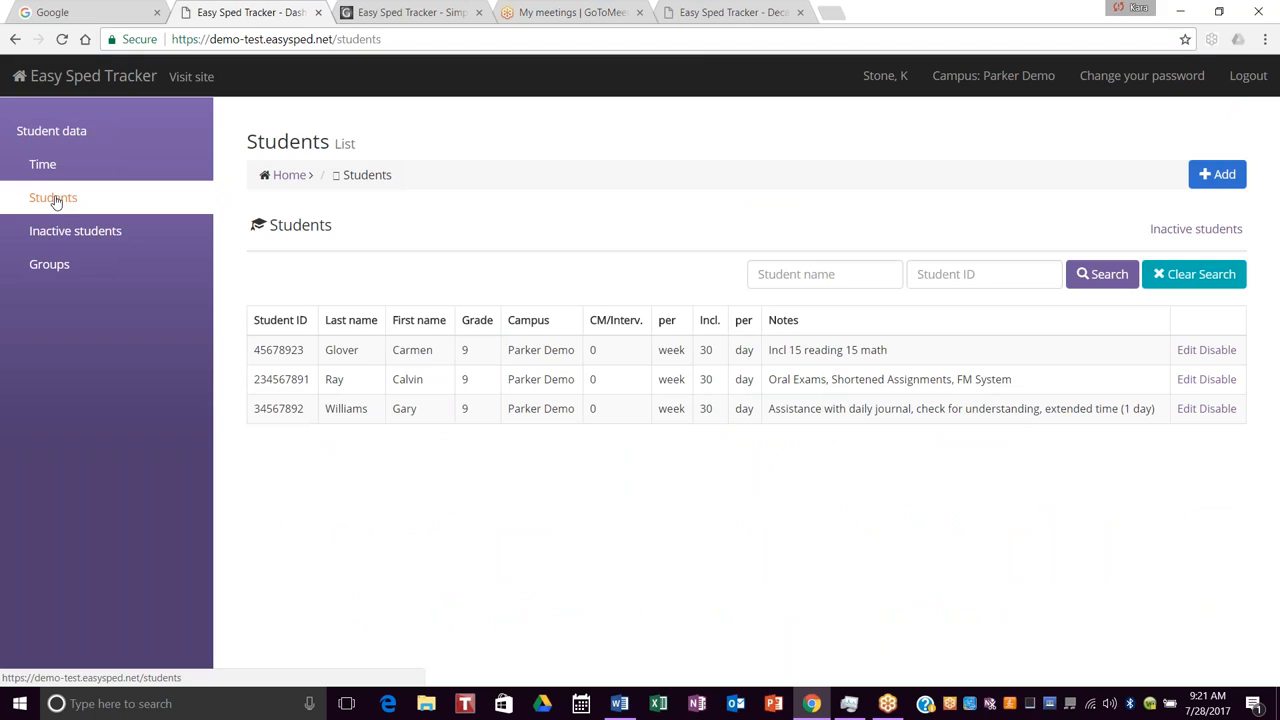
pyautogui.click(91, 241)
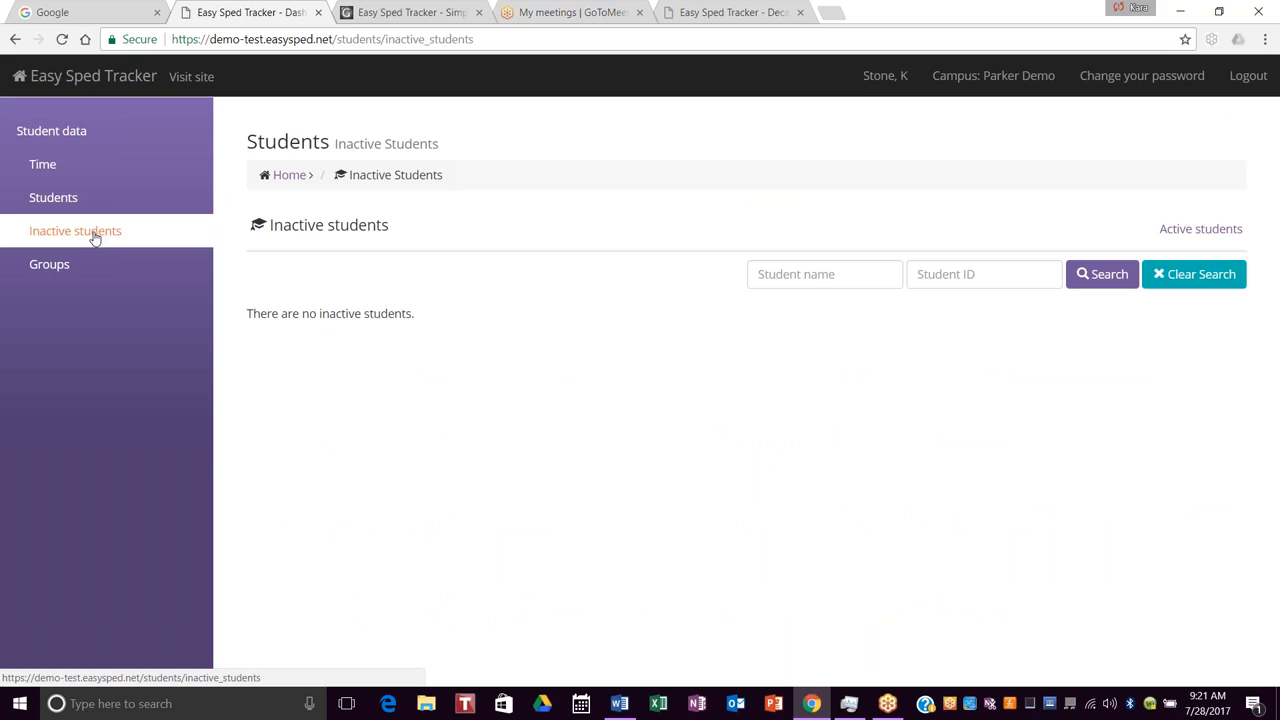
pyautogui.click(53, 272)
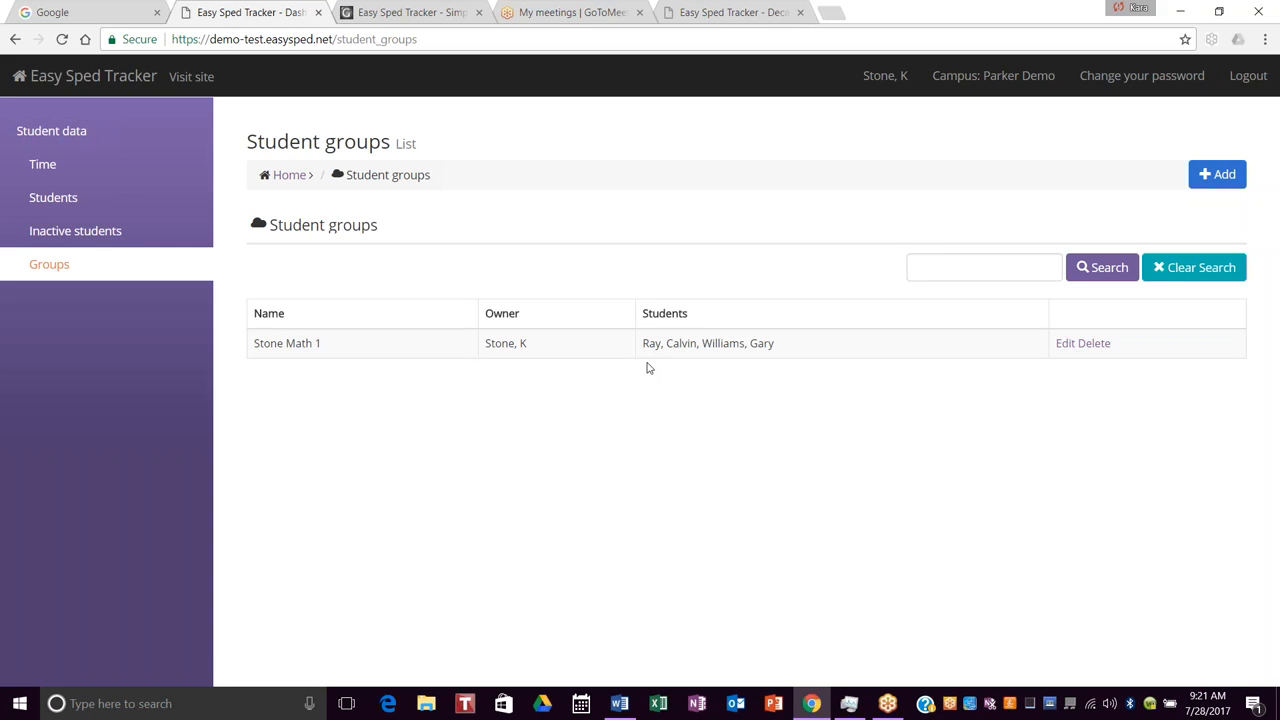
# Step: Edit the Stone Math 1 group by removing its first student, adding the student not yet in the group, and saving
pyautogui.click(1066, 345)
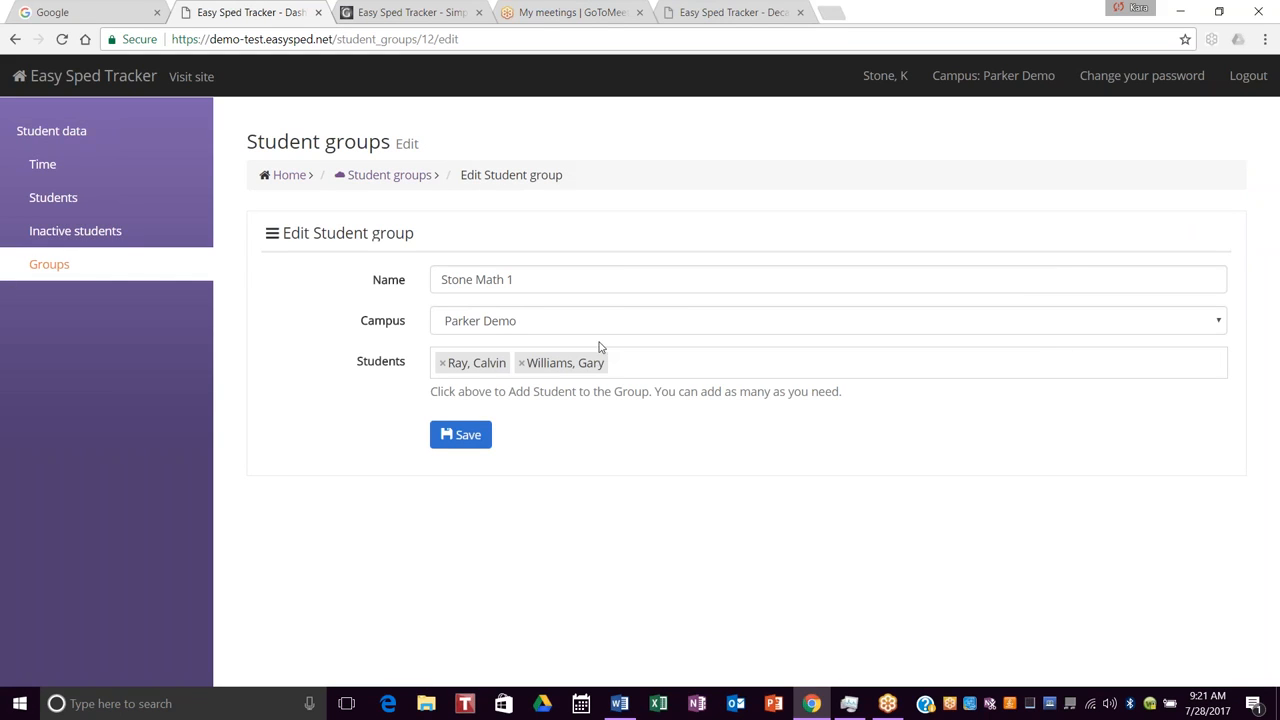
pyautogui.click(440, 366)
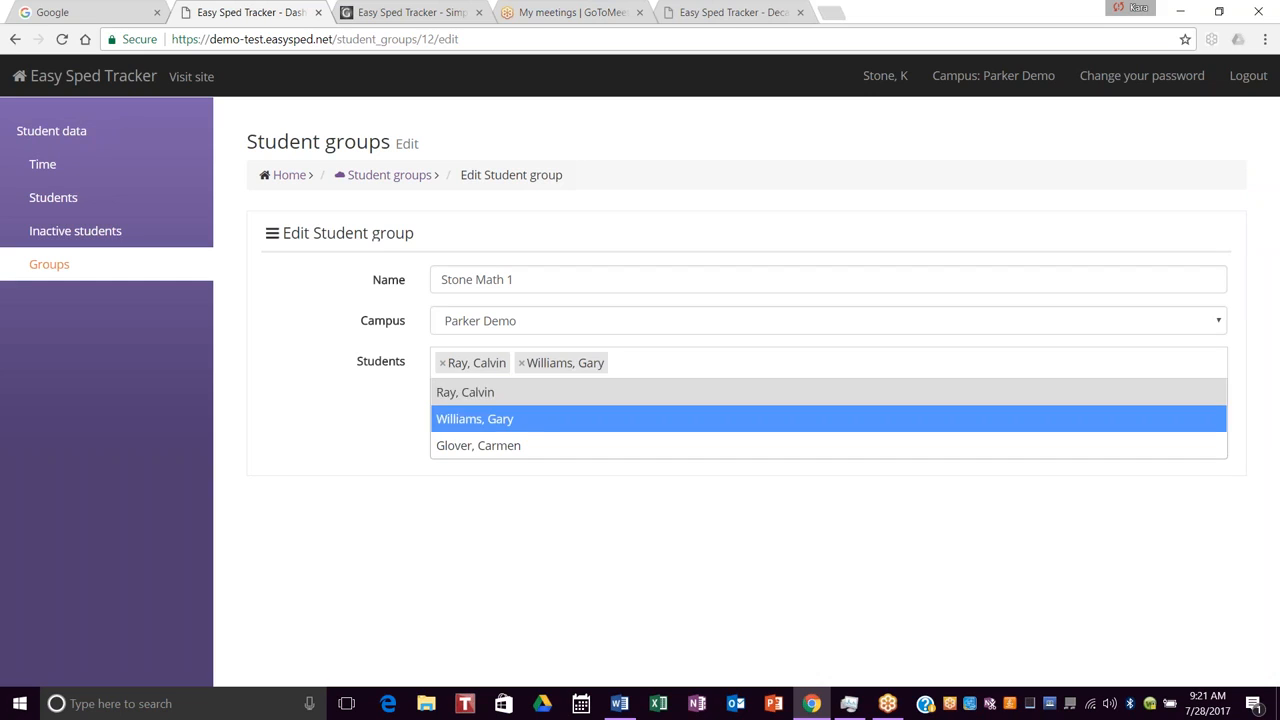
pyautogui.click(428, 422)
pyautogui.click(442, 363)
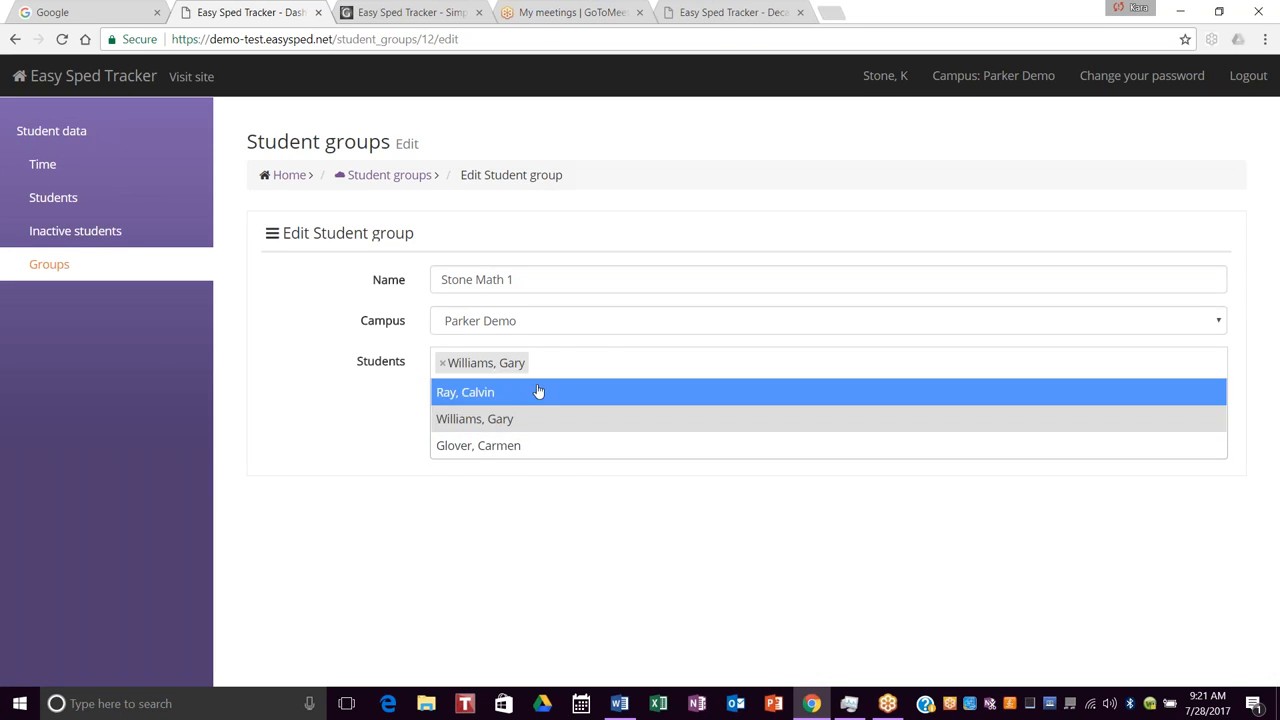
pyautogui.click(510, 446)
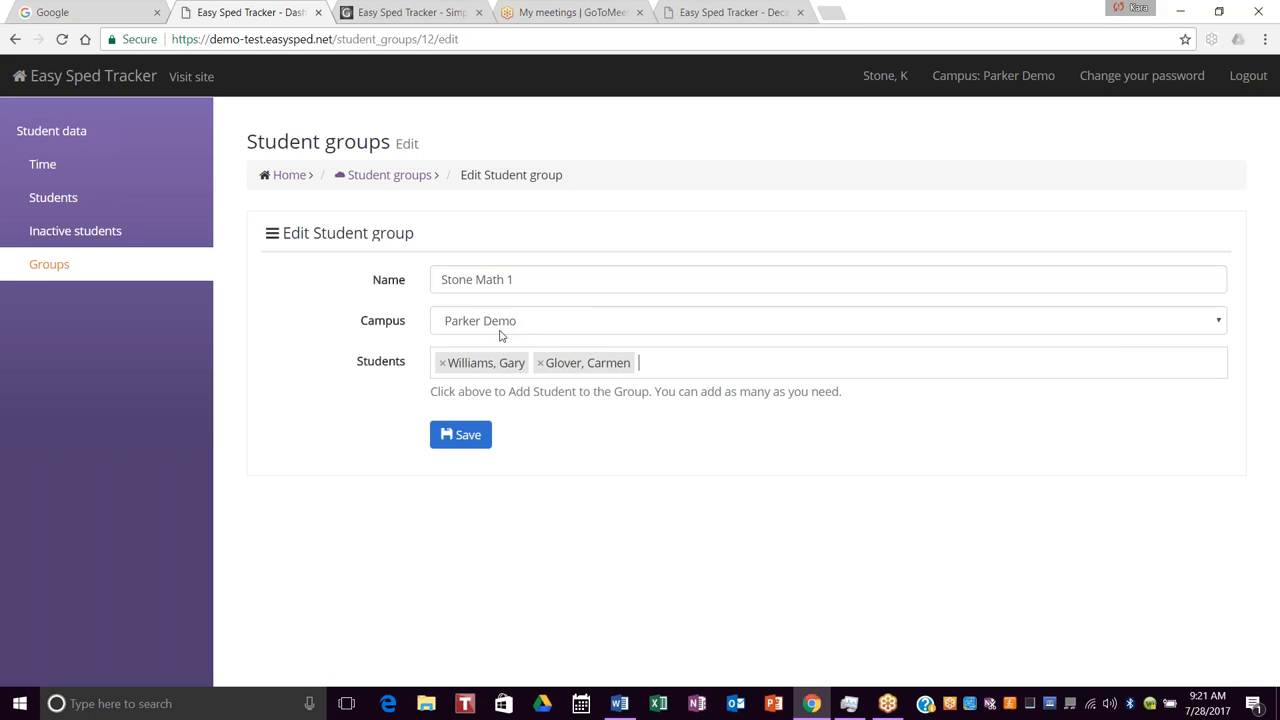
pyautogui.click(474, 435)
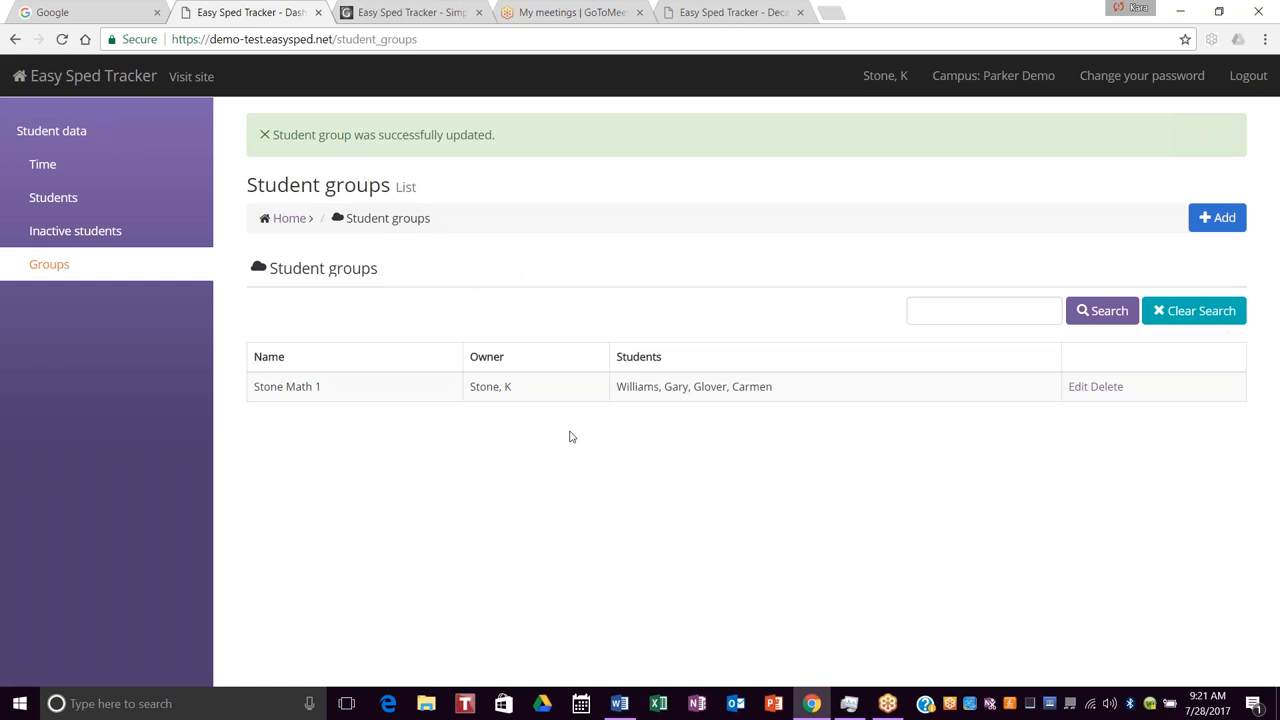
# Step: Open the form for adding a new student group, review its fields, and return to the dashboard
pyautogui.click(1216, 218)
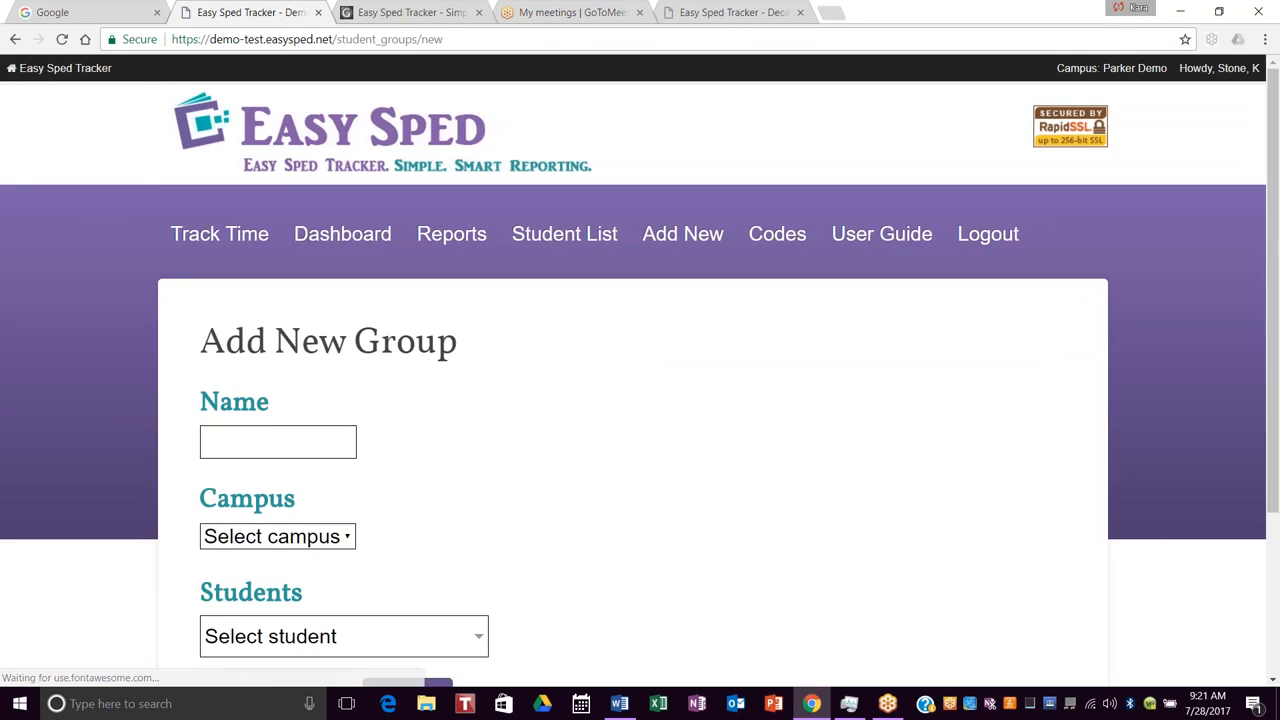
pyautogui.scroll(-2, 380, 372)
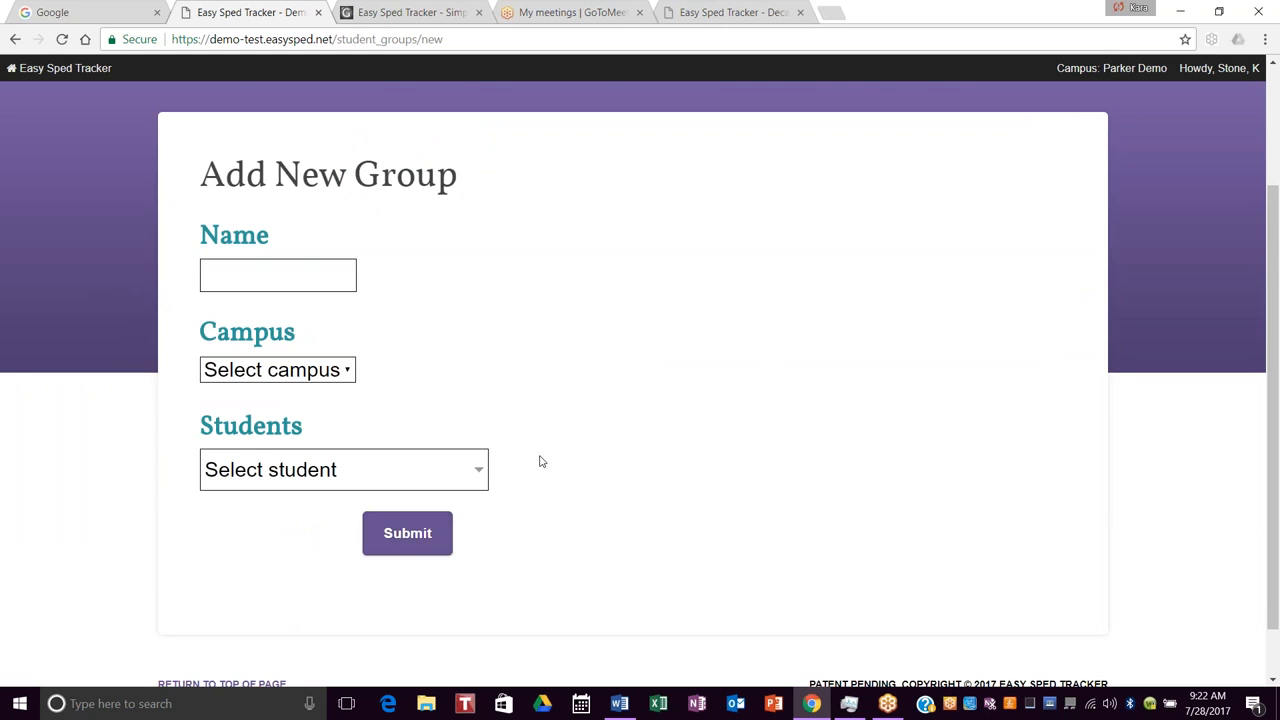
pyautogui.scroll(2, 541, 460)
pyautogui.click(356, 246)
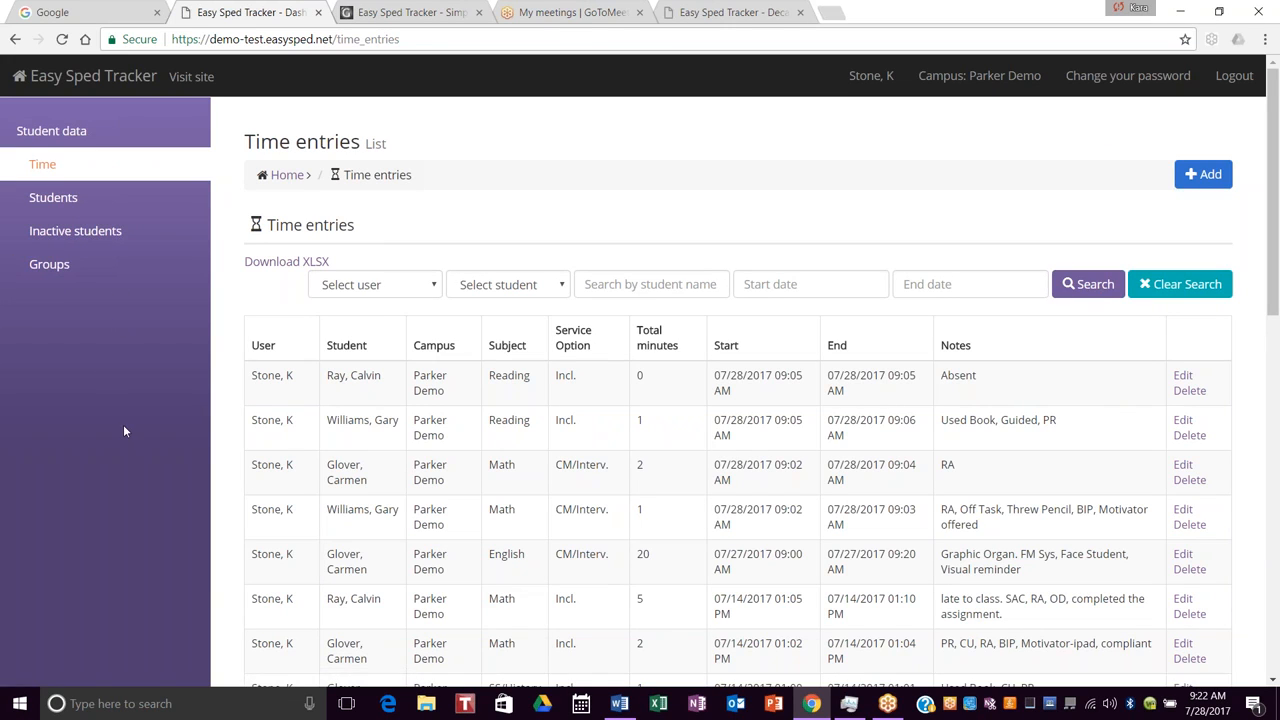
# Step: Leave the dashboard for the Track Time page, reload it, and open the Not Met report to view its table
pyautogui.click(46, 80)
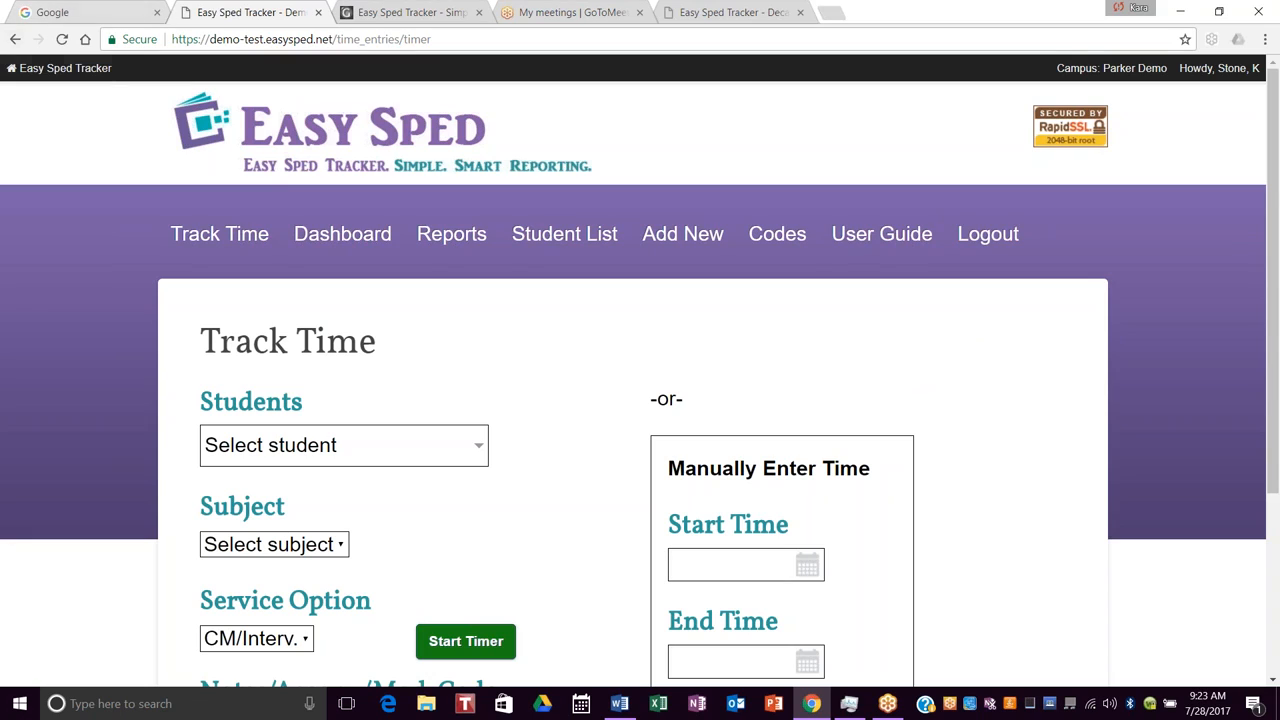
pyautogui.click(62, 40)
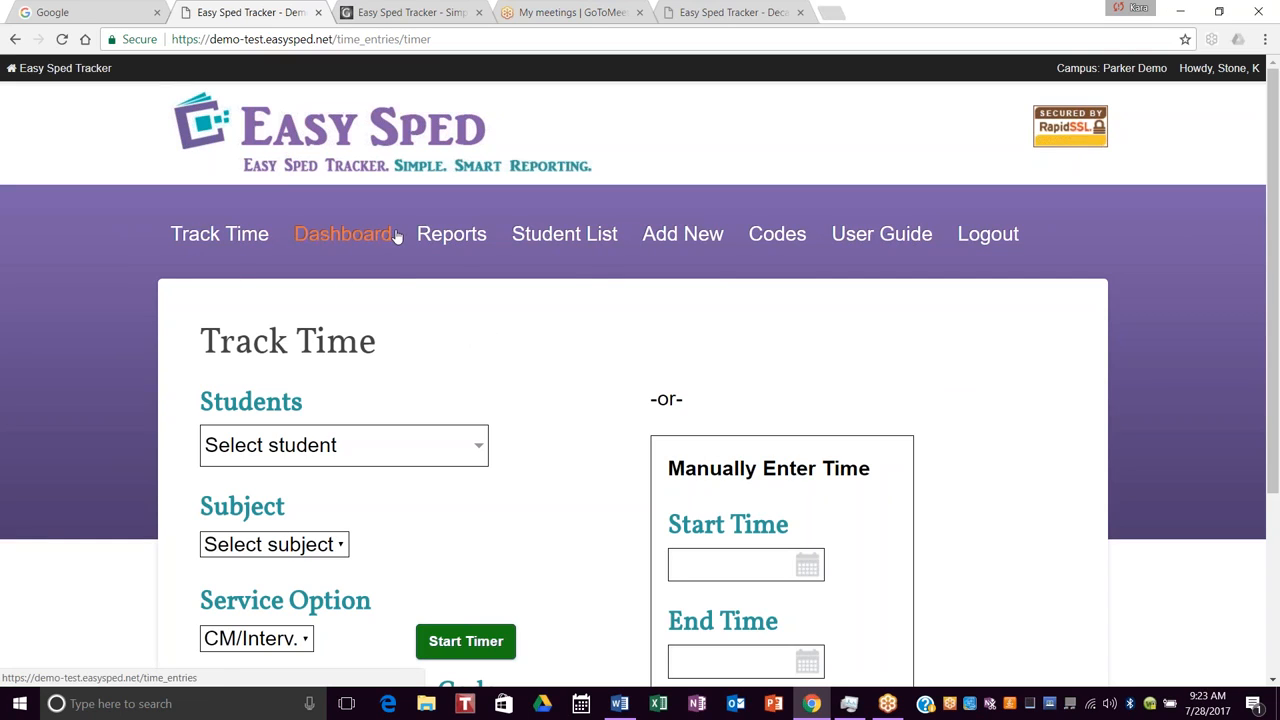
pyautogui.moveTo(457, 236)
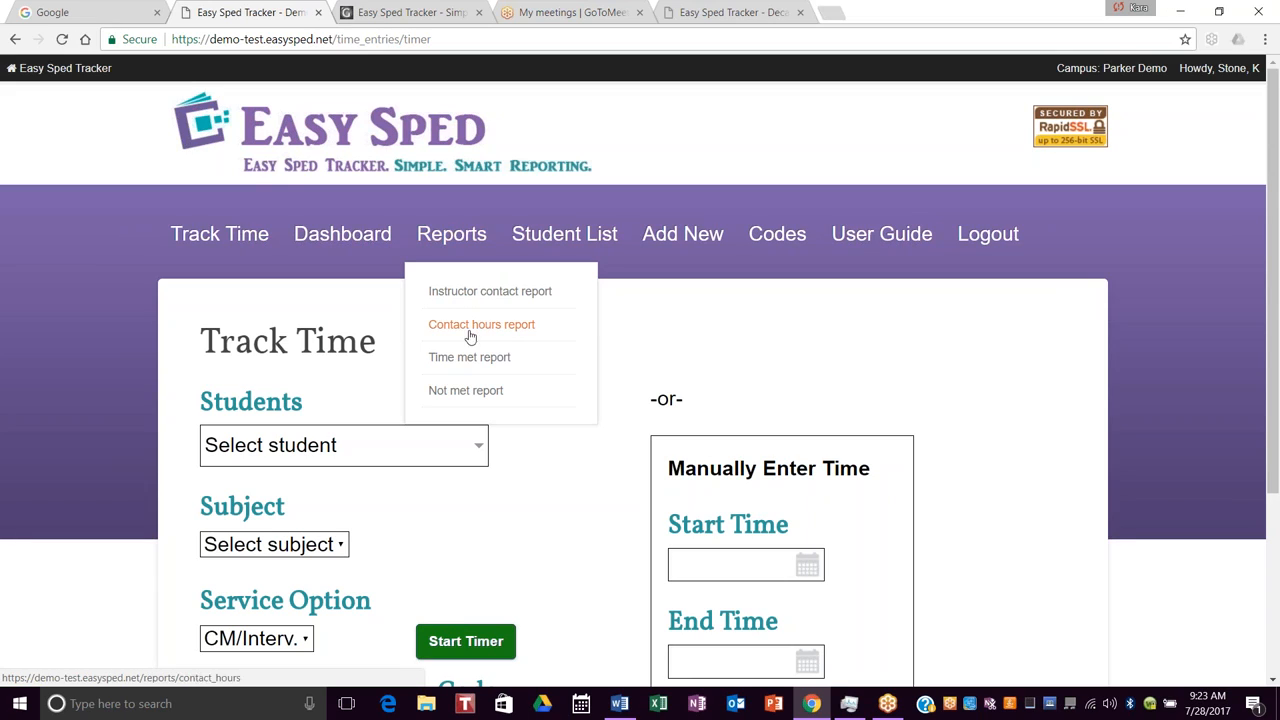
pyautogui.click(465, 390)
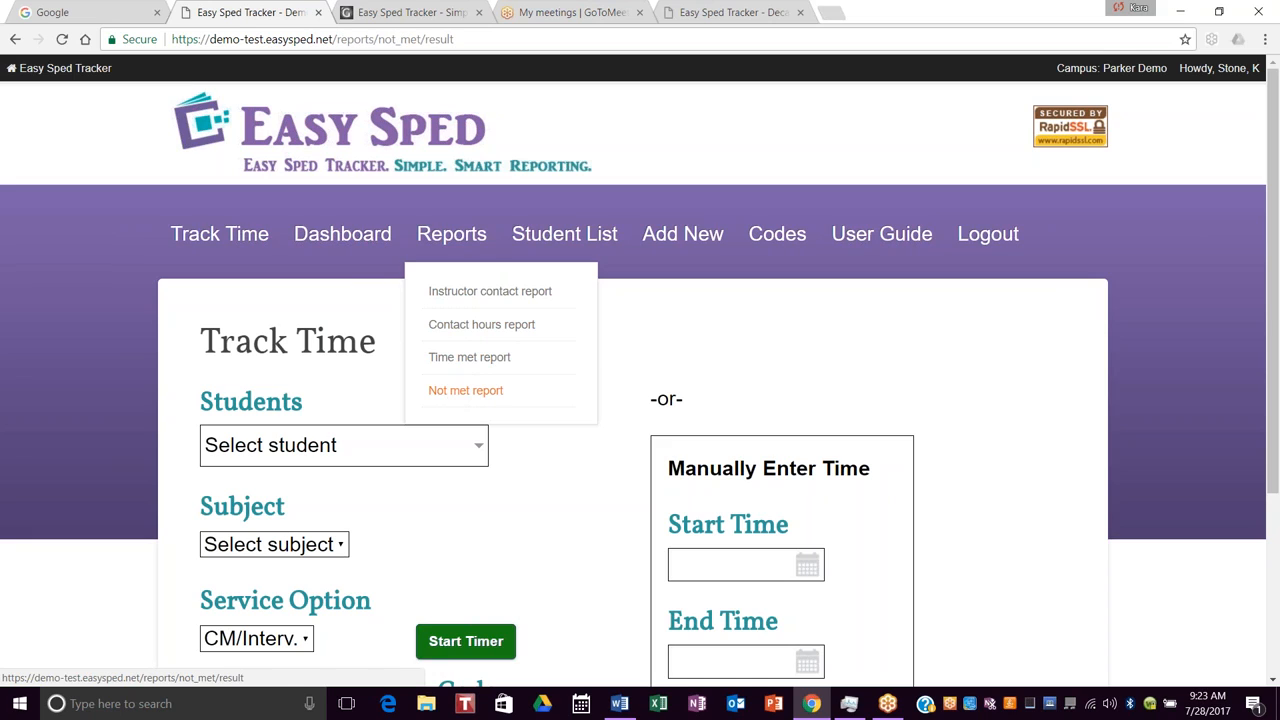
pyautogui.scroll(-1, 564, 352)
pyautogui.scroll(-1, 565, 355)
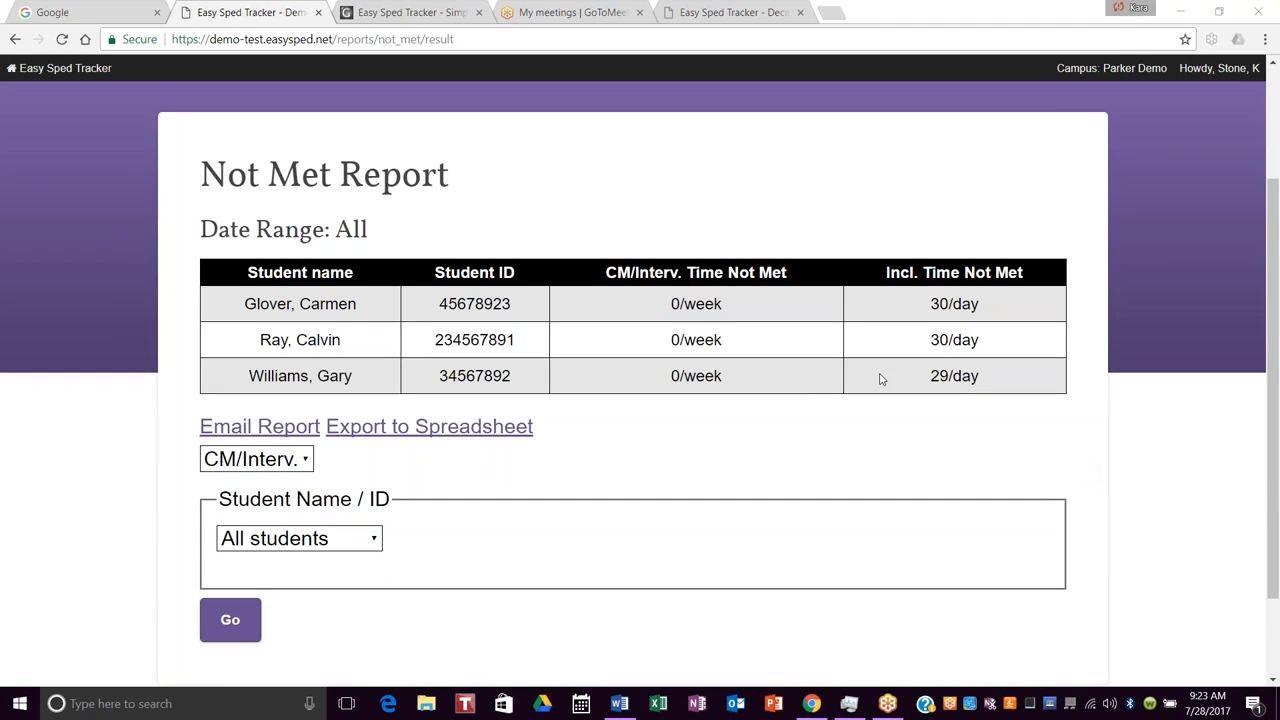
# Step: Open the form for emailing the Not Met report and close it without sending
pyautogui.click(505, 433)
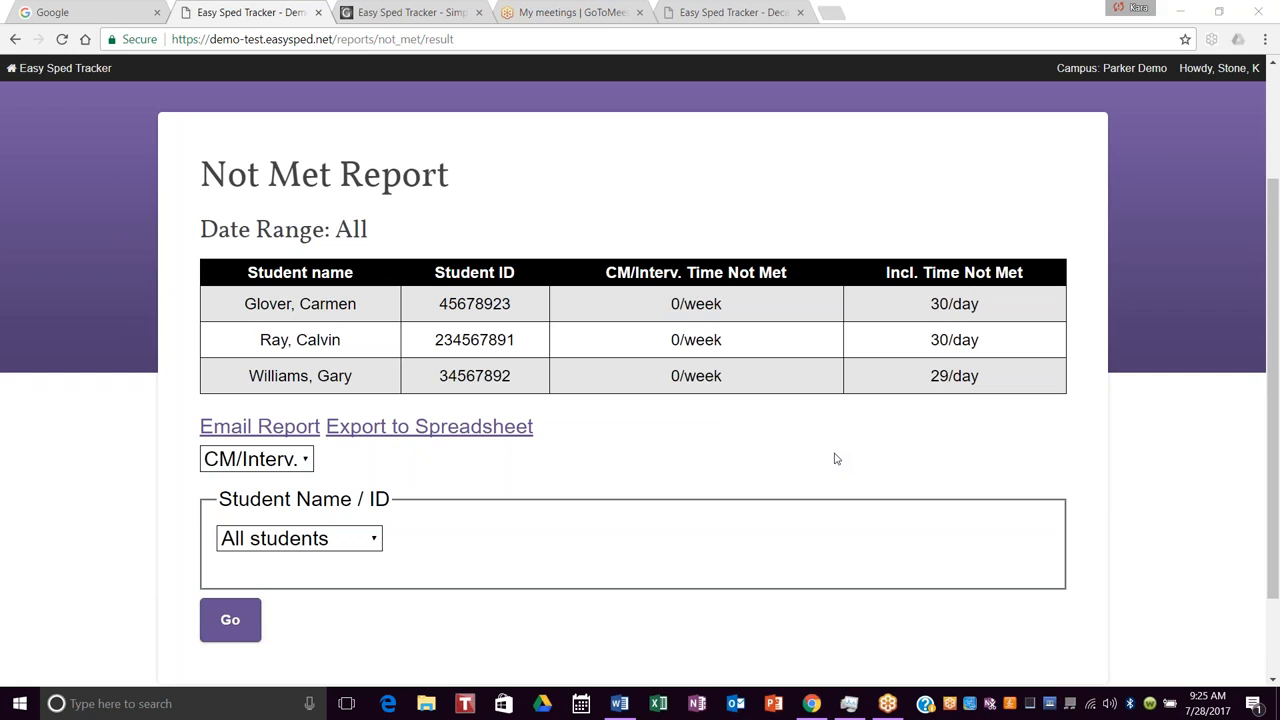
pyautogui.click(286, 428)
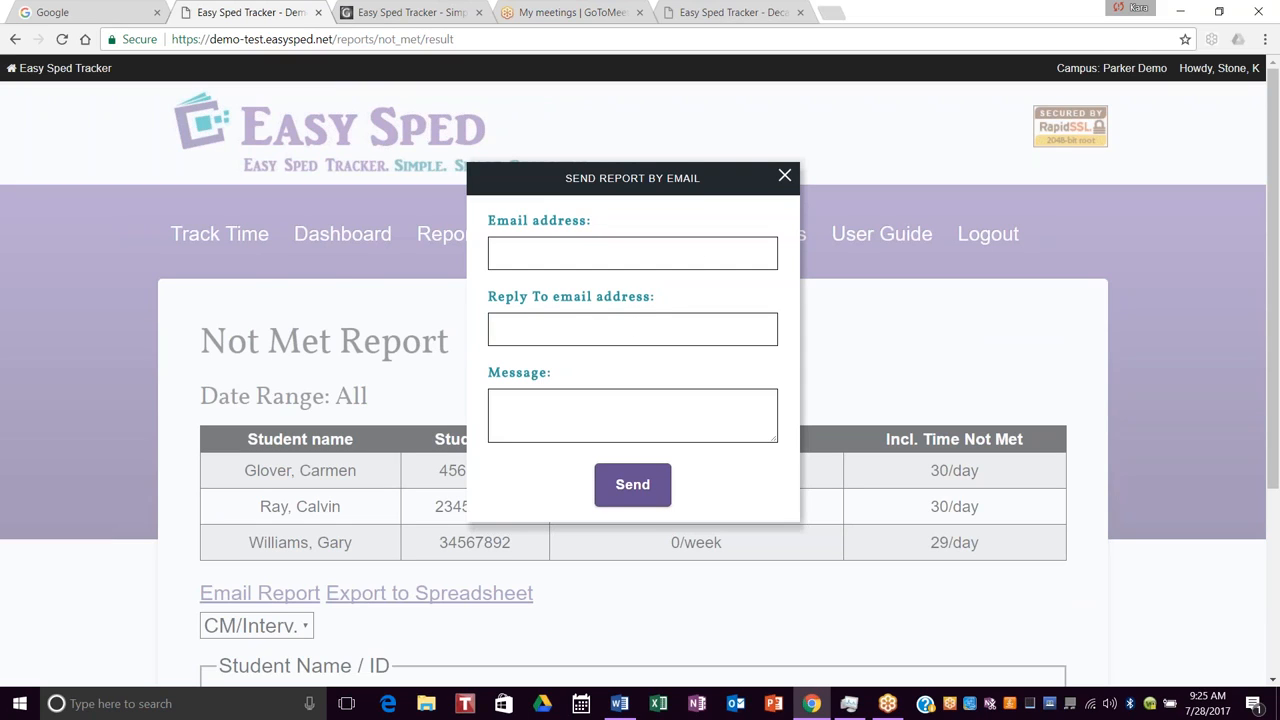
pyautogui.click(784, 177)
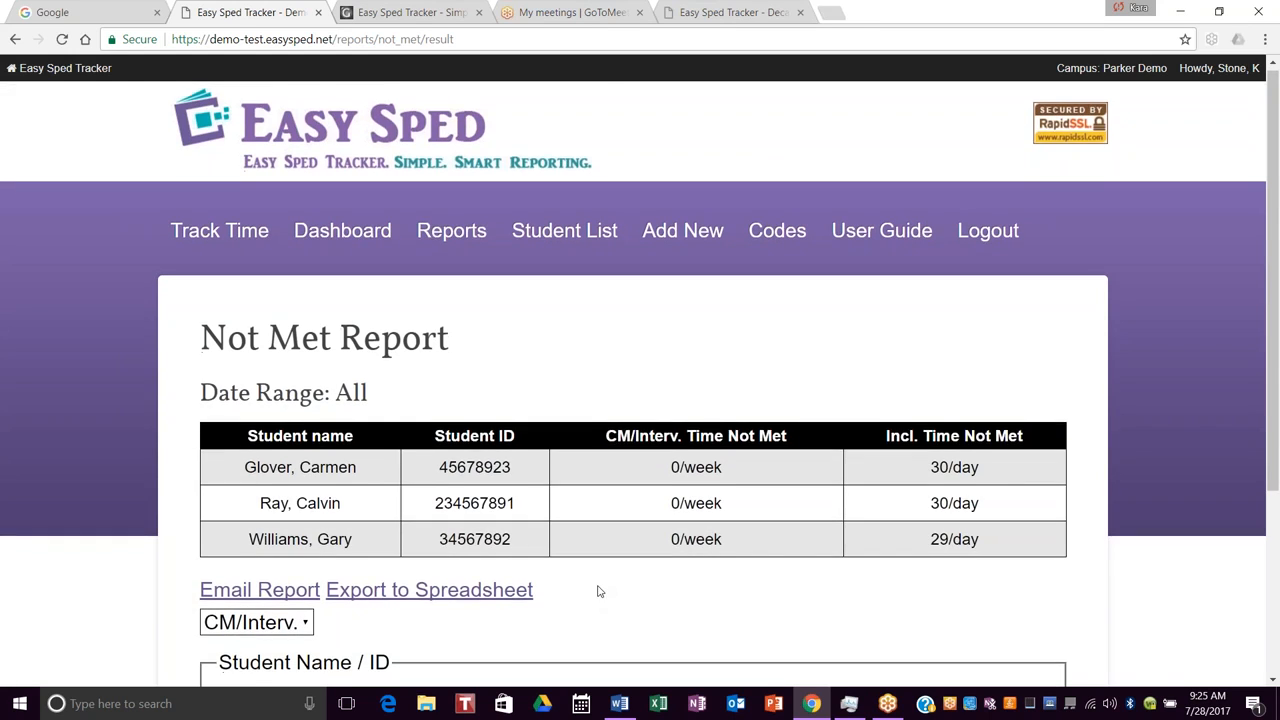
# Step: Export the Not Met report to a spreadsheet, view it in Excel, and close the workbook
pyautogui.scroll(-1, 508, 524)
pyautogui.click(450, 518)
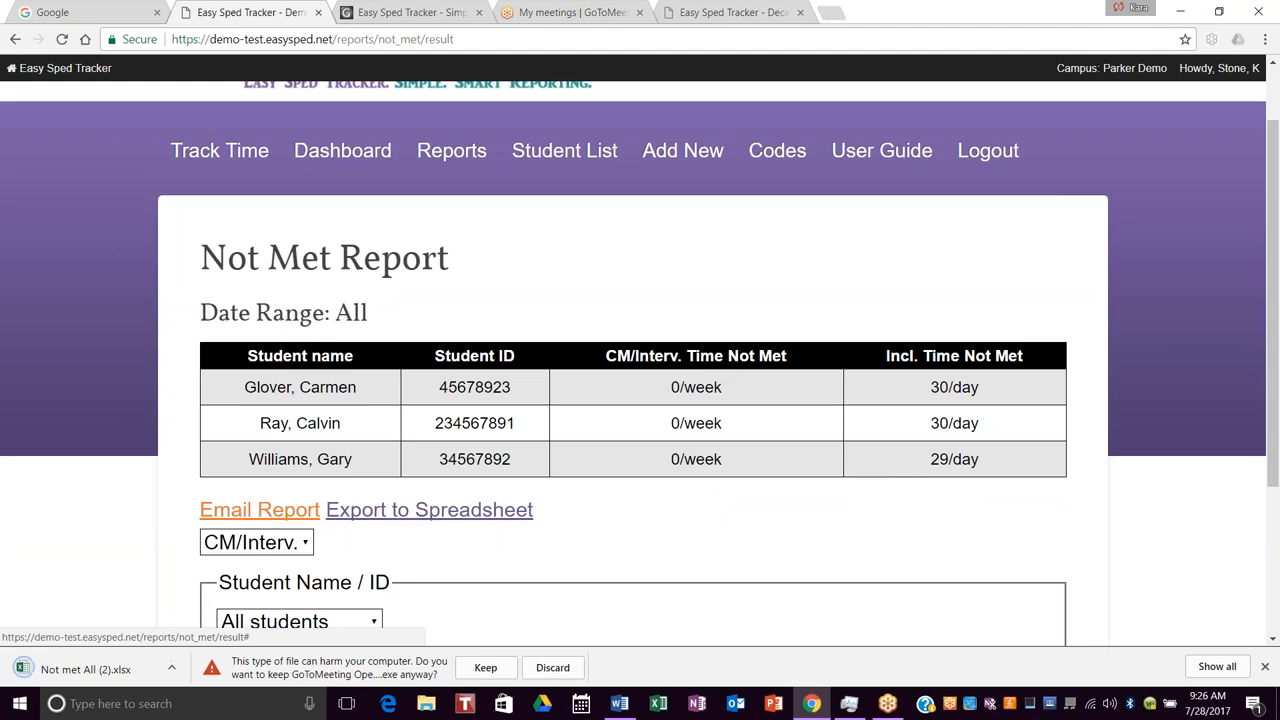
pyautogui.click(60, 672)
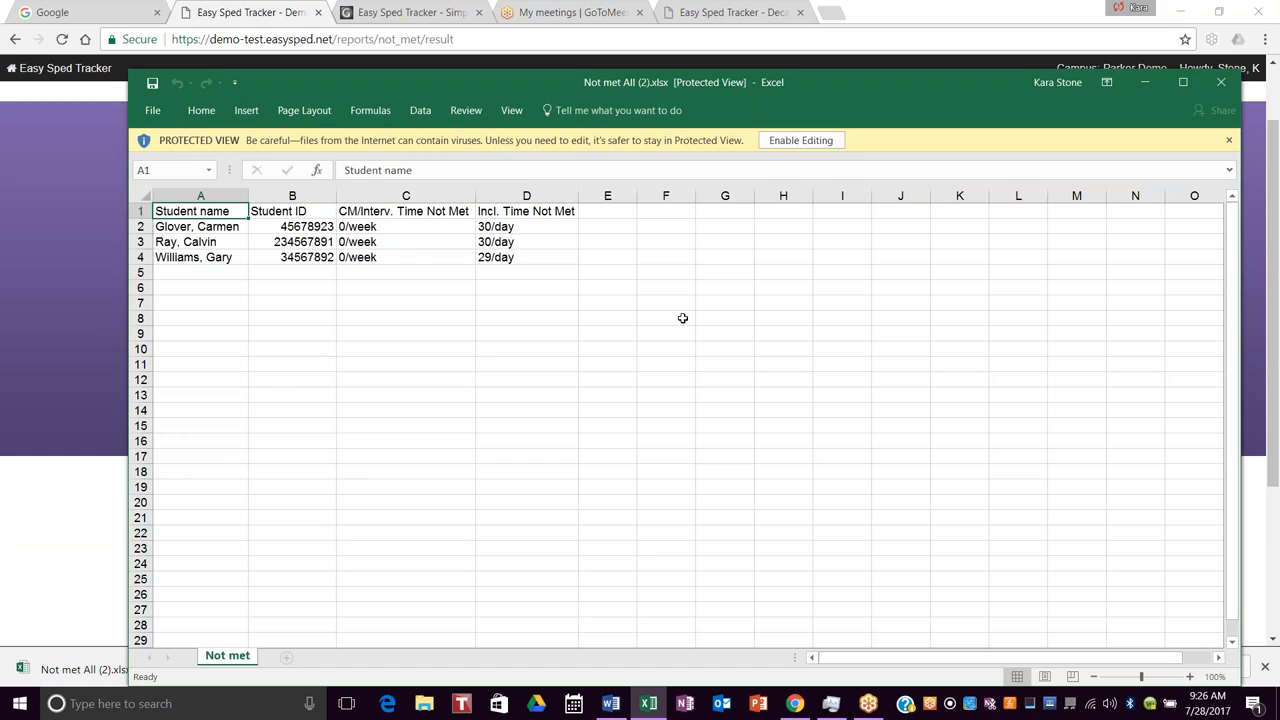
pyautogui.click(1221, 84)
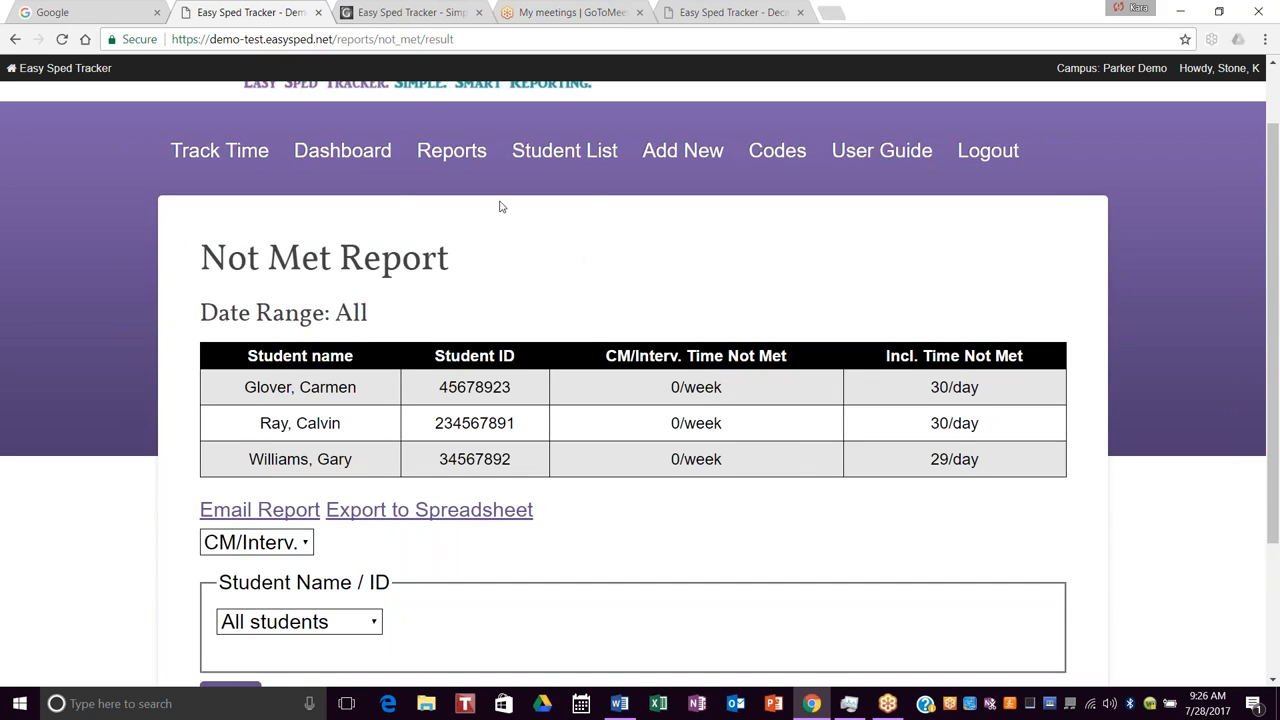
# Step: Open the Time Met report and set its service option to Incl
pyautogui.moveTo(458, 158)
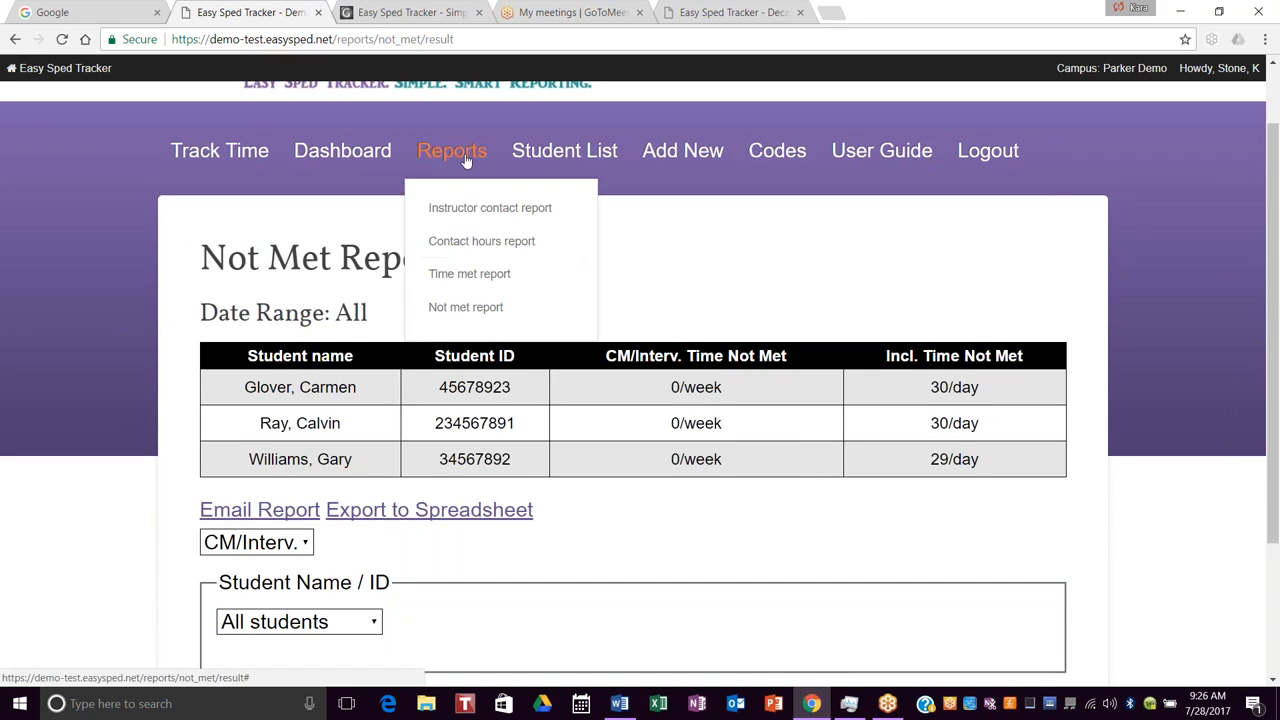
pyautogui.click(493, 276)
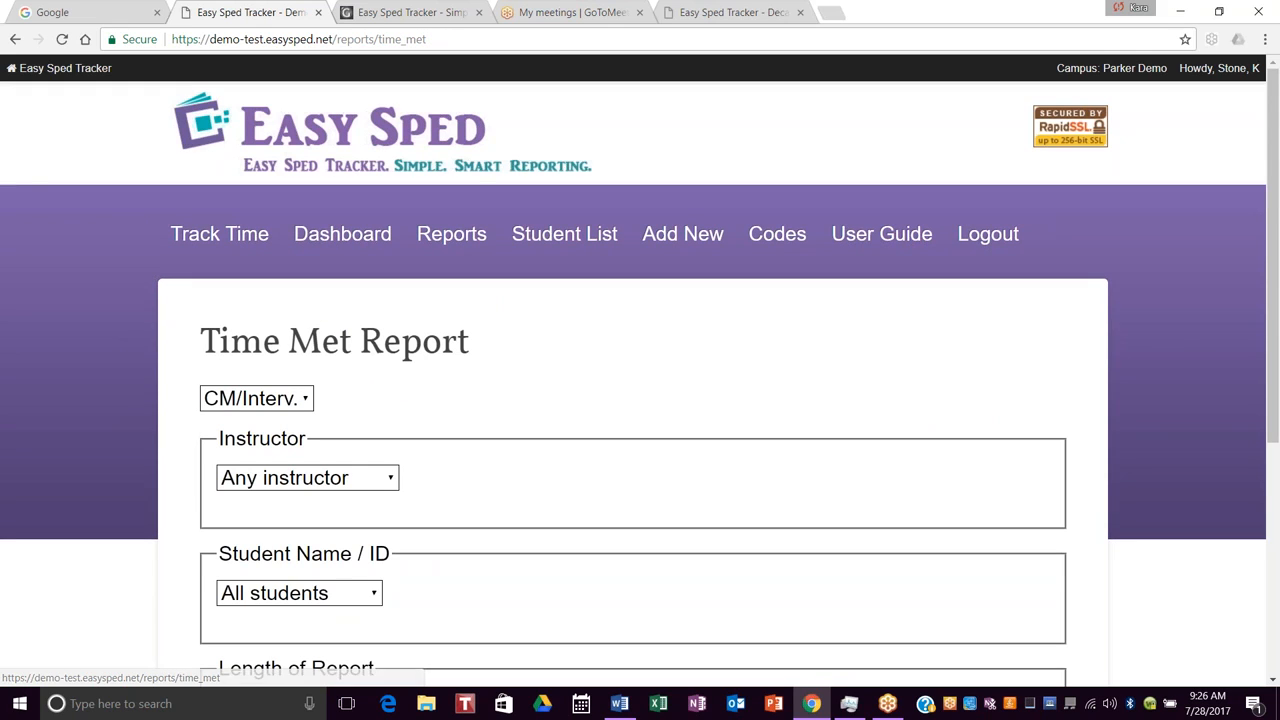
pyautogui.scroll(-1, 590, 361)
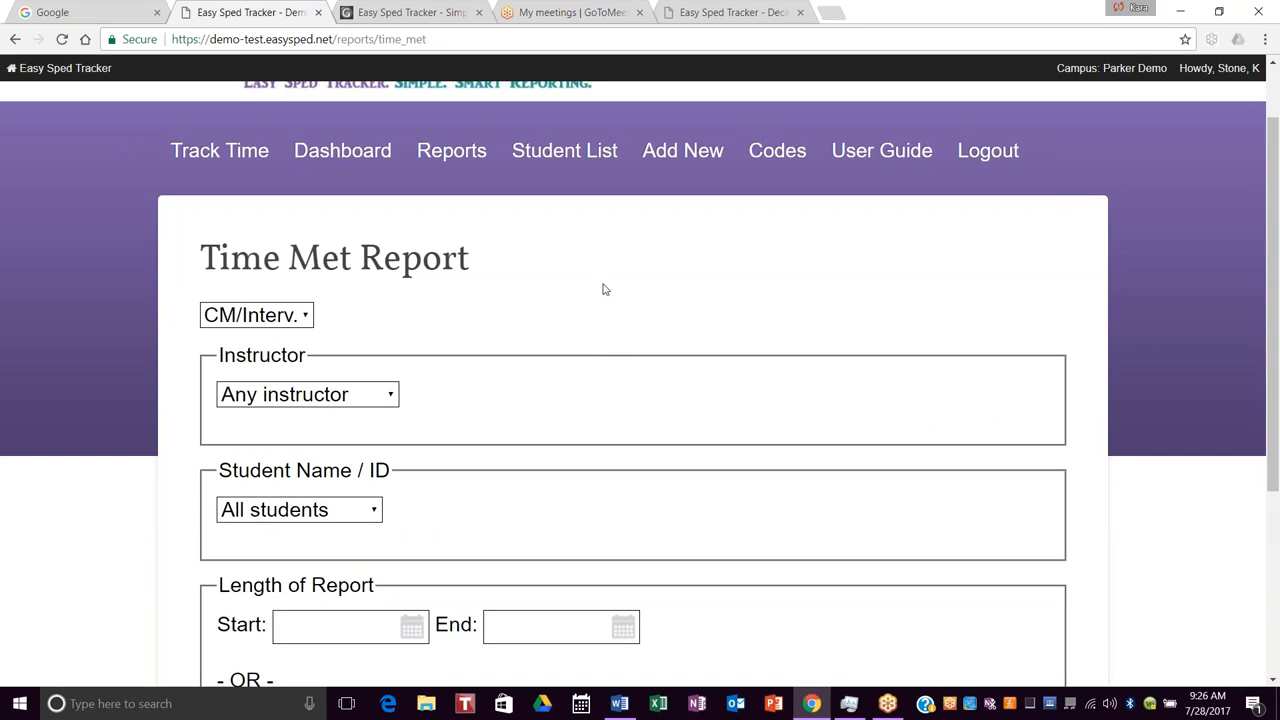
pyautogui.scroll(-1, 603, 289)
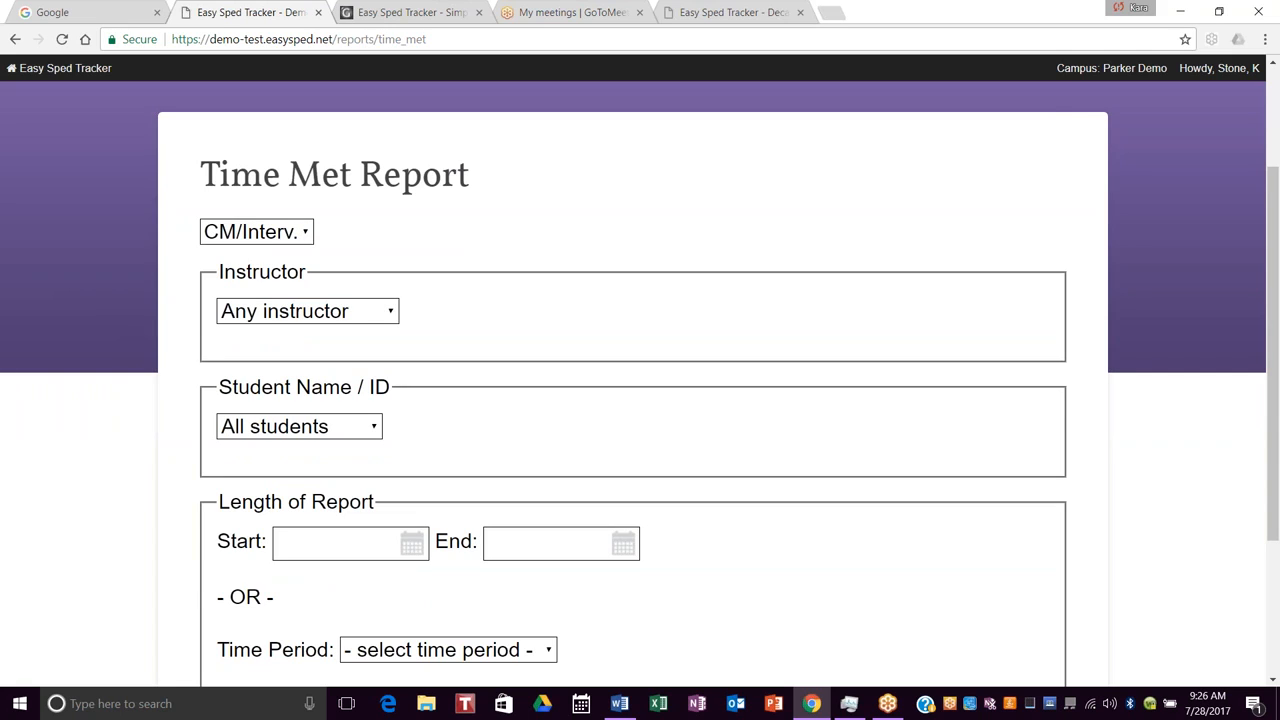
pyautogui.click(257, 232)
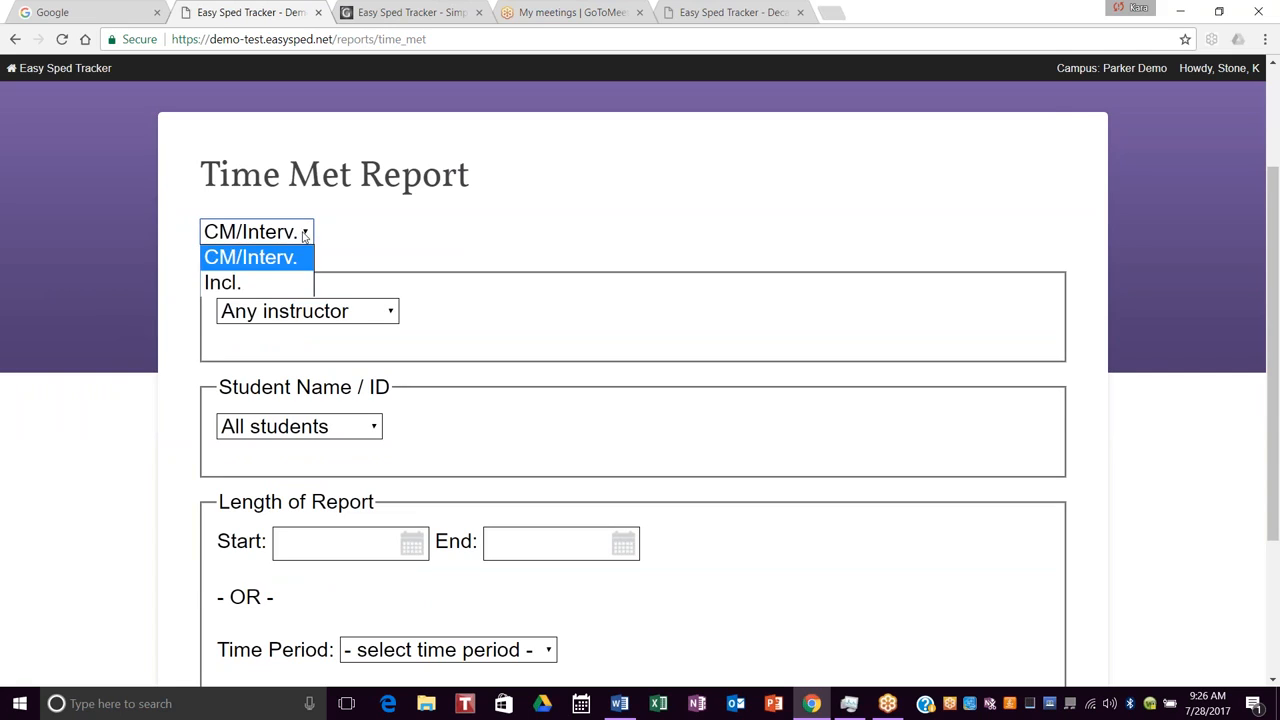
pyautogui.click(283, 287)
# Step: Set the report's time period to 4th Reporting Period, generate the Time Met report, and view its table
pyautogui.scroll(-1, 403, 300)
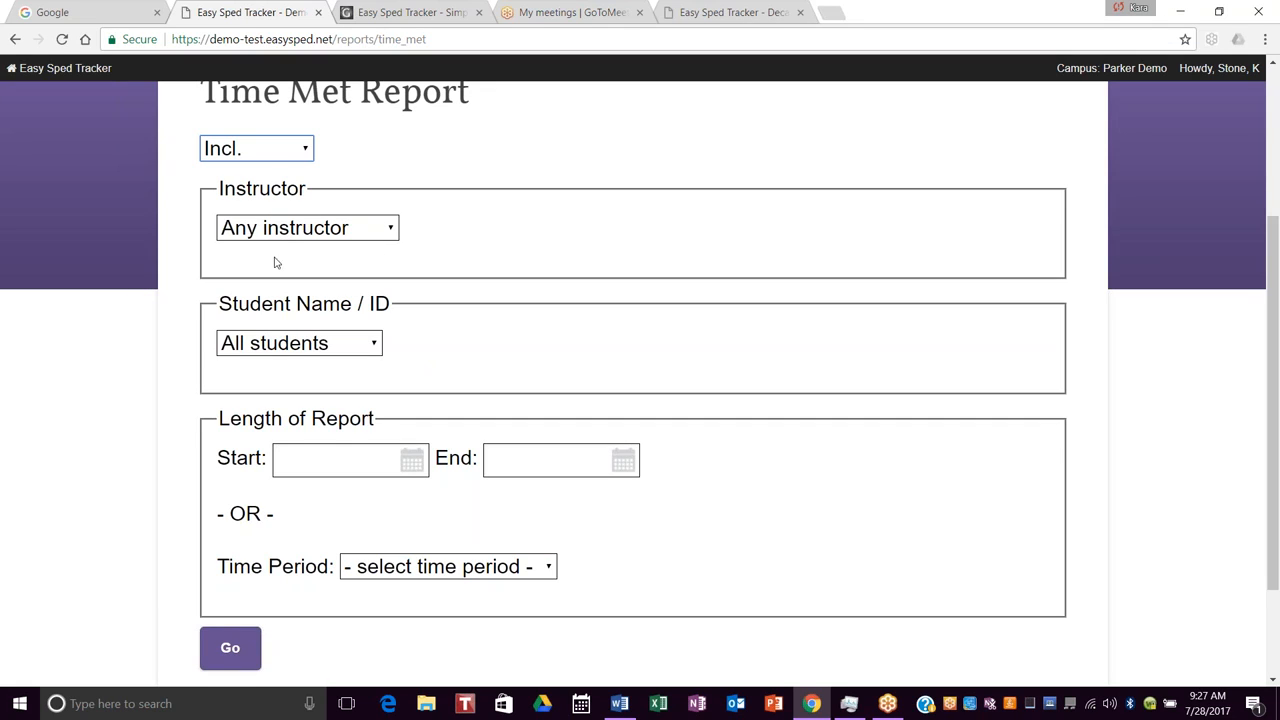
pyautogui.click(537, 568)
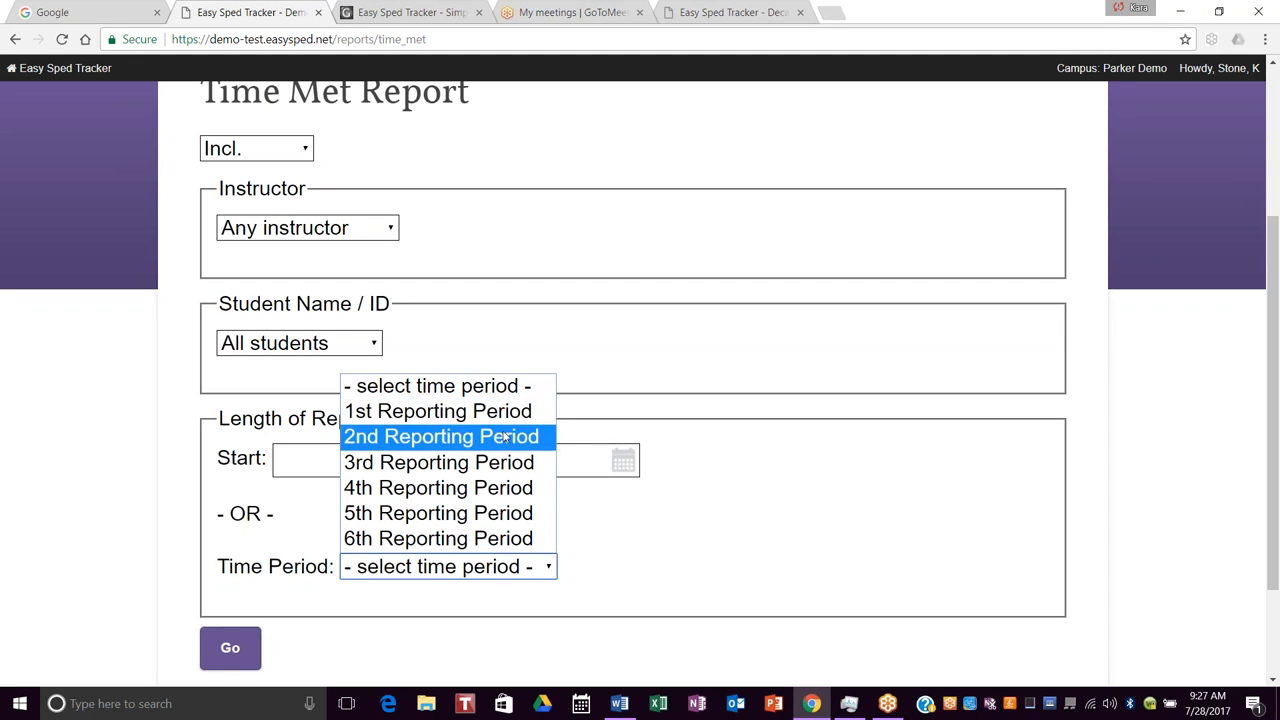
pyautogui.click(505, 500)
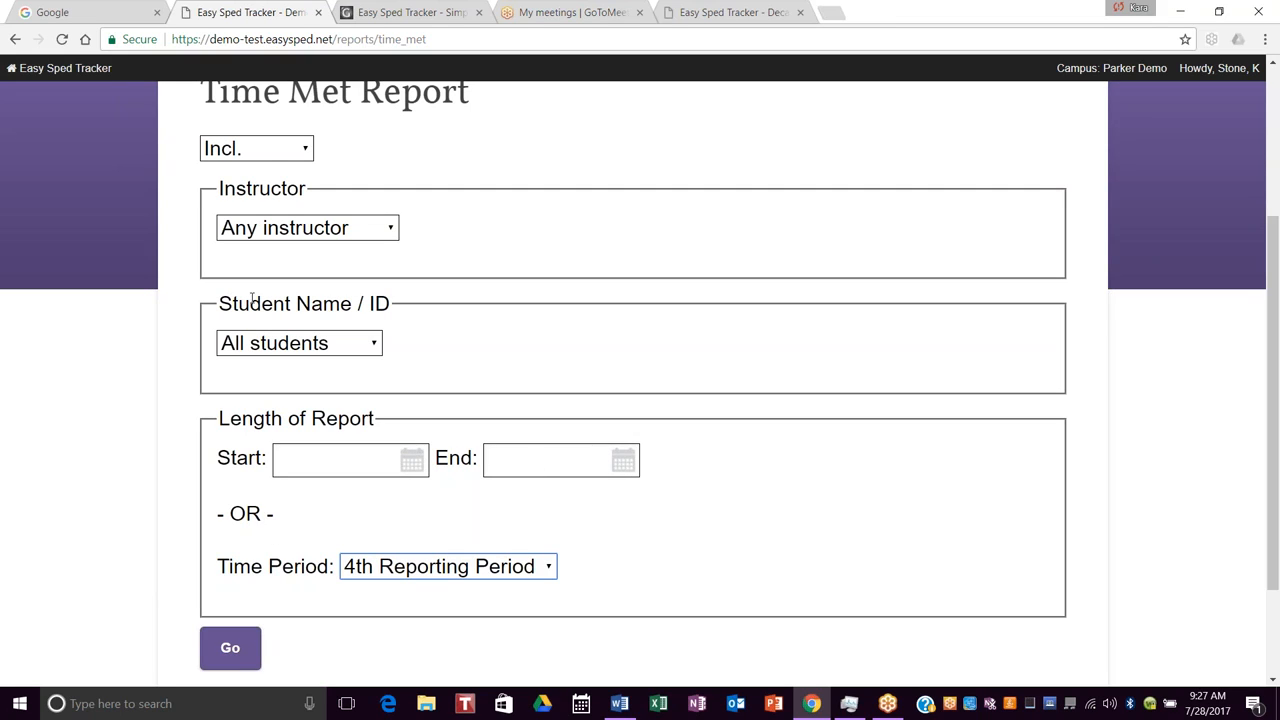
pyautogui.click(237, 648)
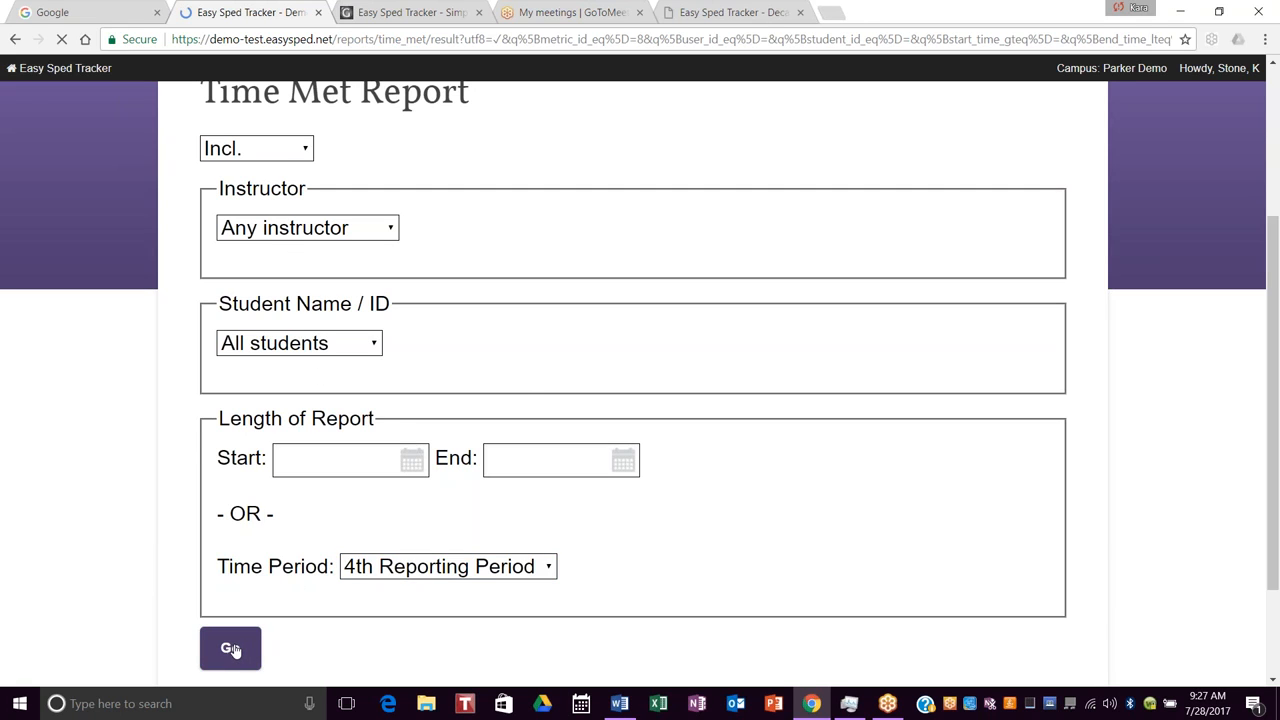
pyautogui.scroll(-3, 789, 630)
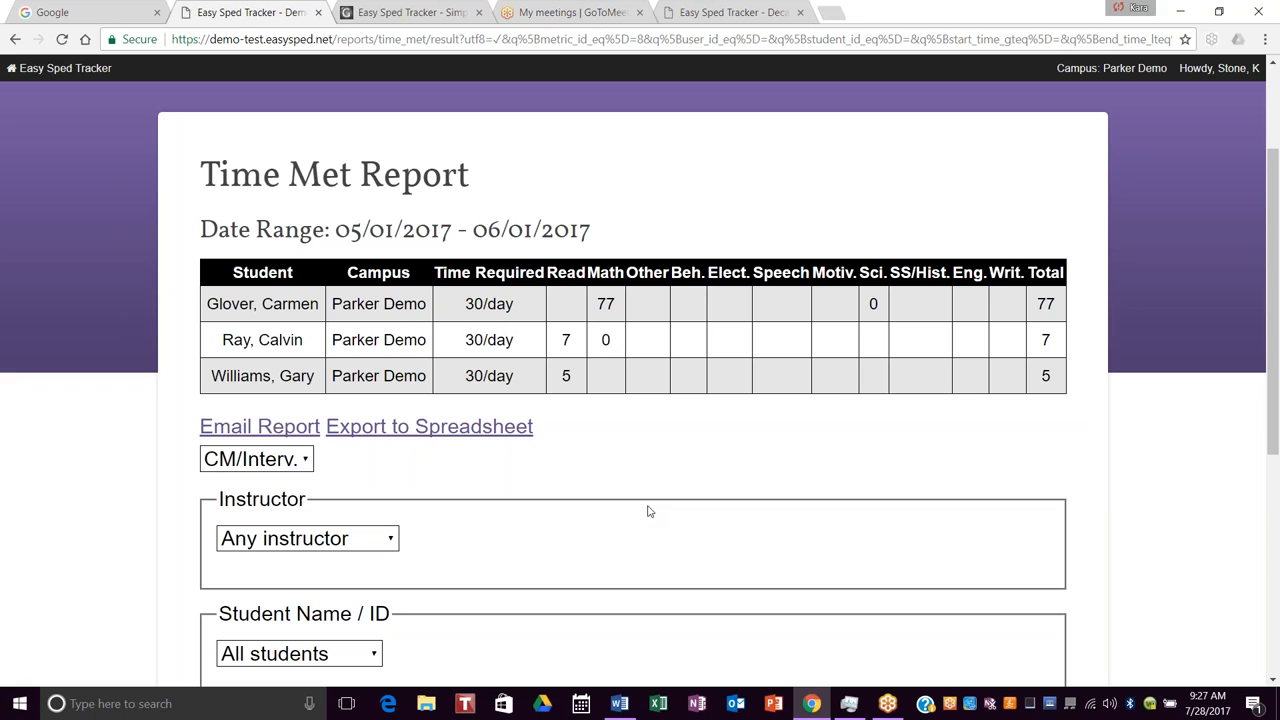
# Step: Open the form for emailing the Time Met report, close it without sending, and return to the export options
pyautogui.click(281, 430)
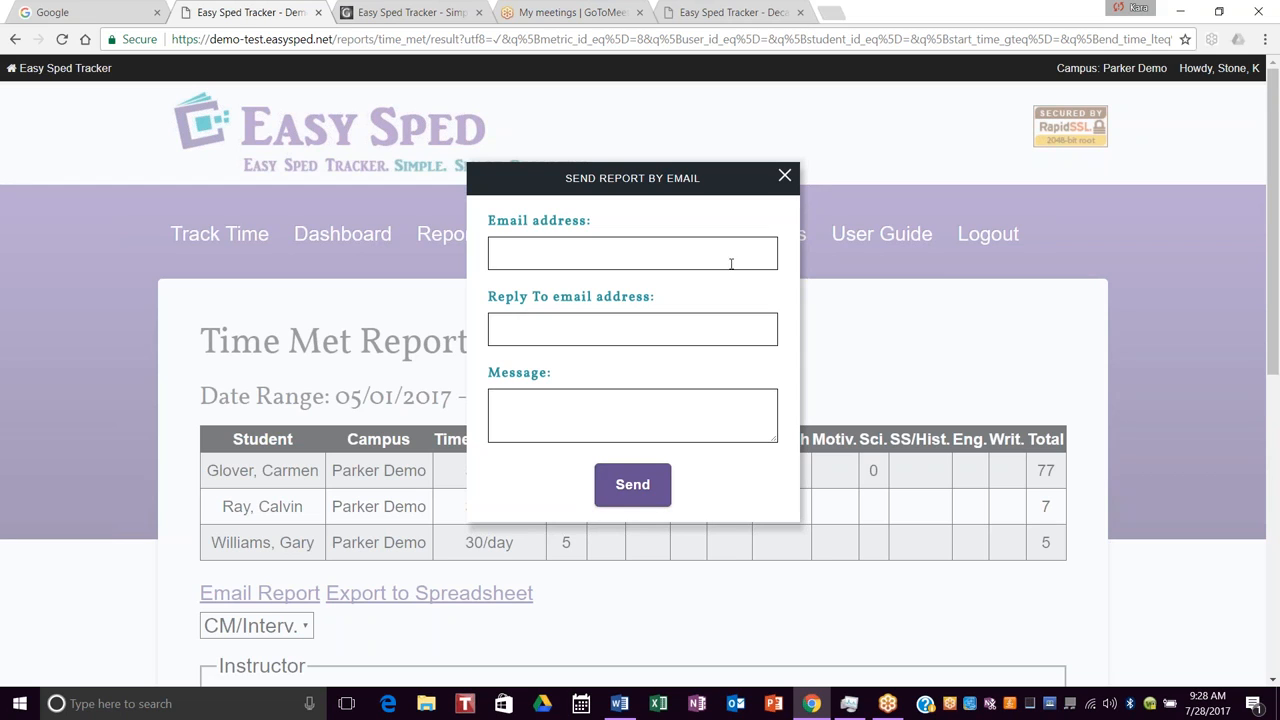
pyautogui.click(786, 177)
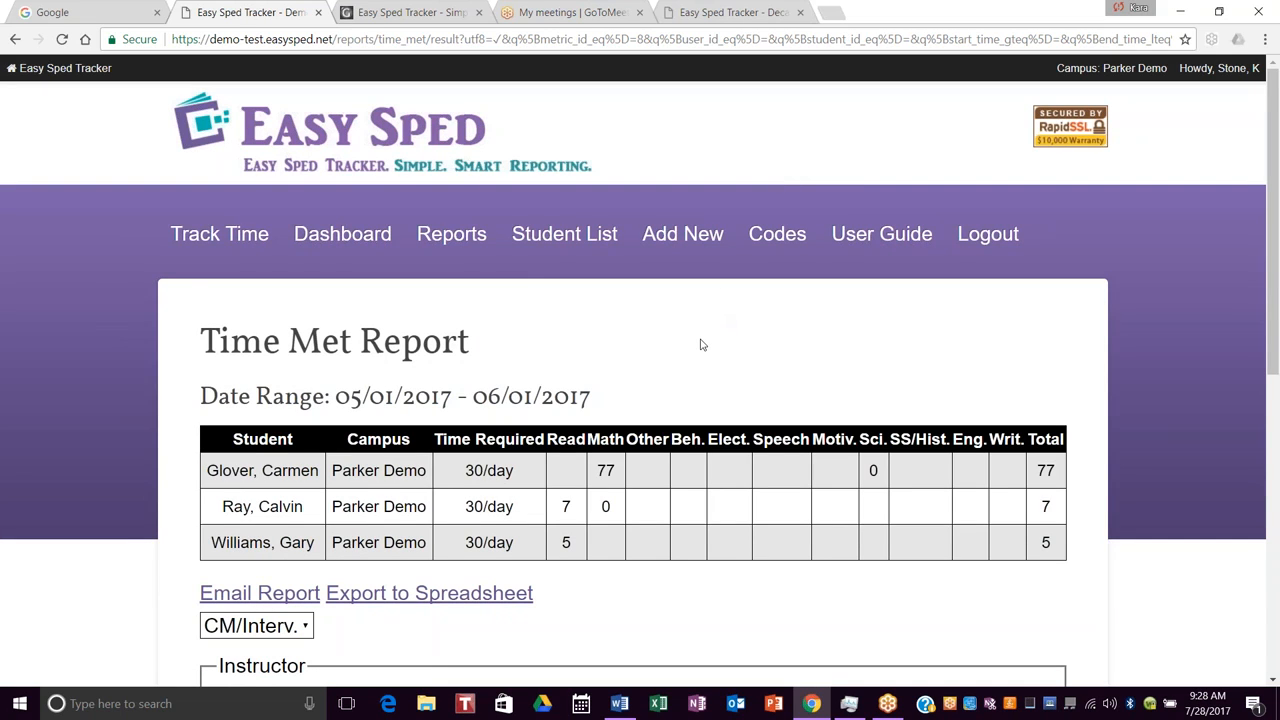
pyautogui.scroll(-1, 520, 470)
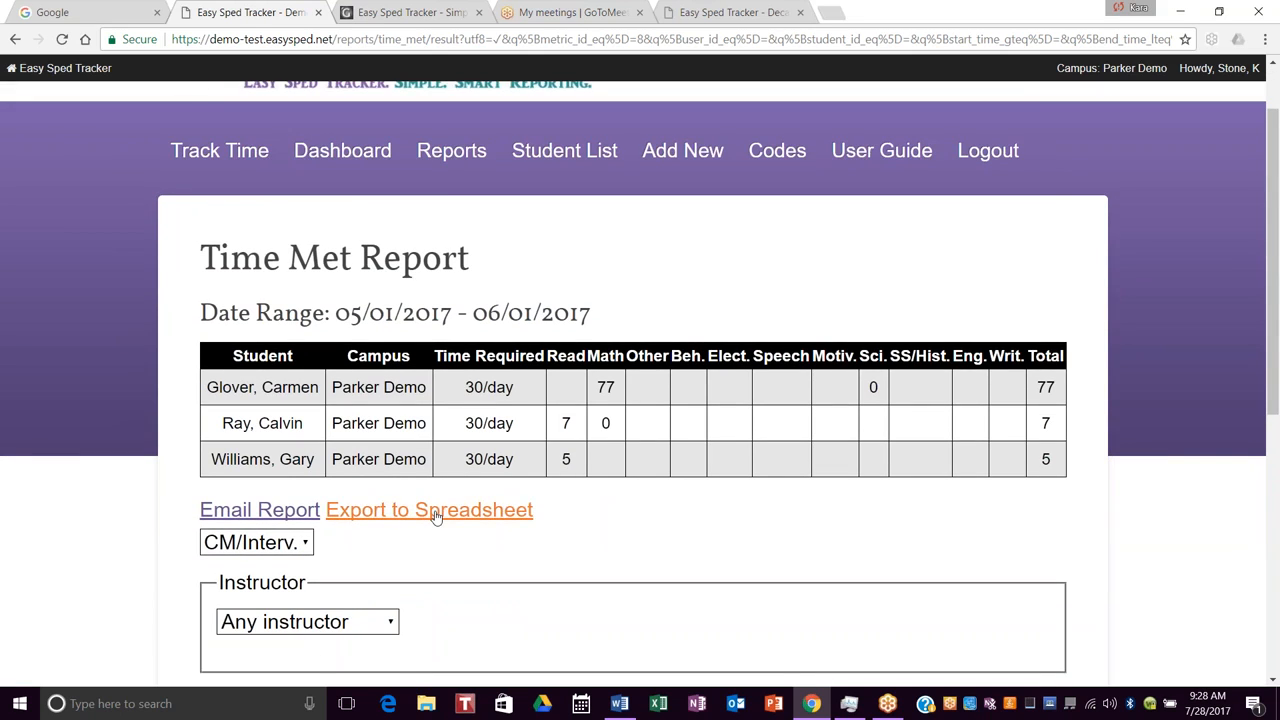
# Step: Export the Time Met report to a spreadsheet, open the downloaded file in Excel, and enable editing
pyautogui.click(435, 512)
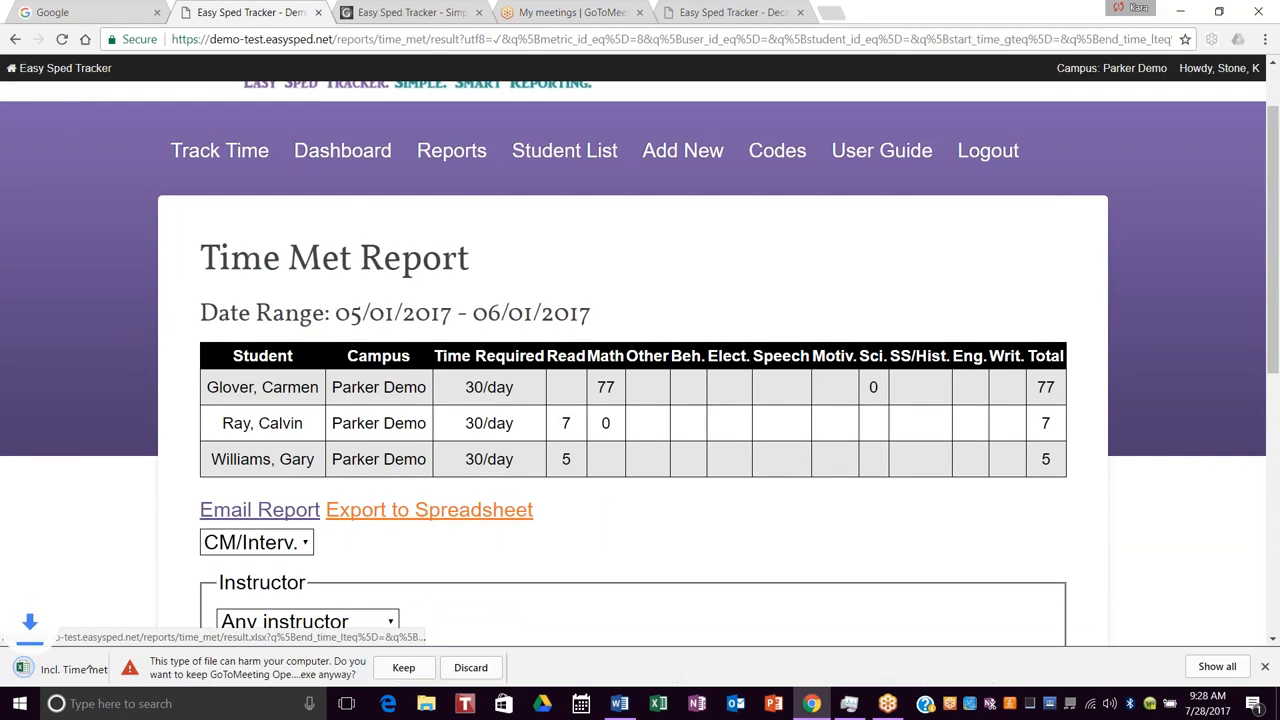
pyautogui.click(45, 670)
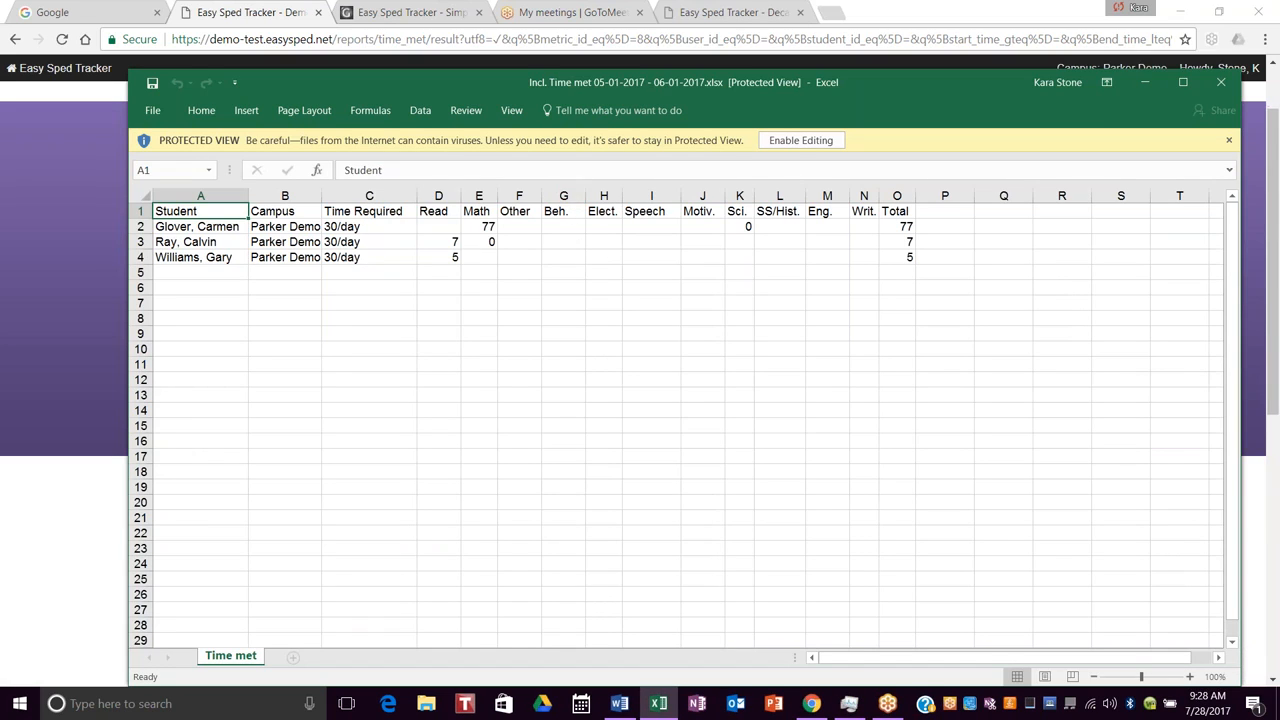
pyautogui.click(563, 195)
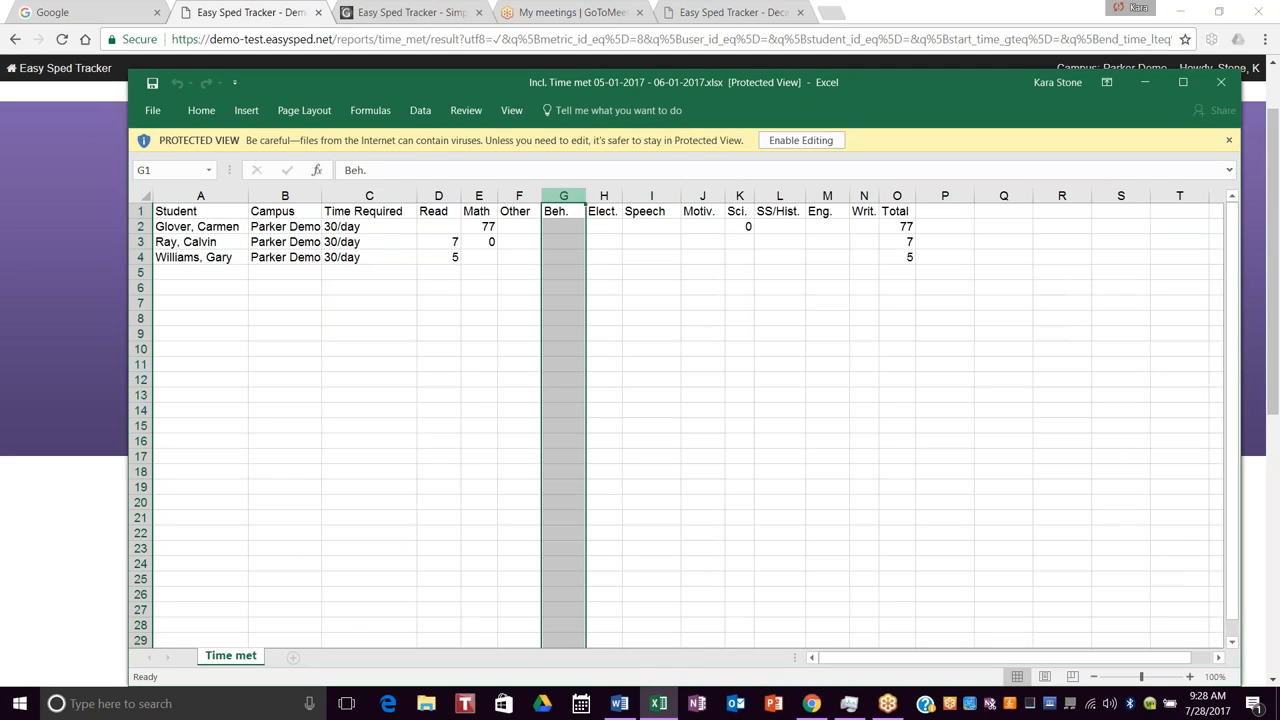
pyautogui.click(798, 140)
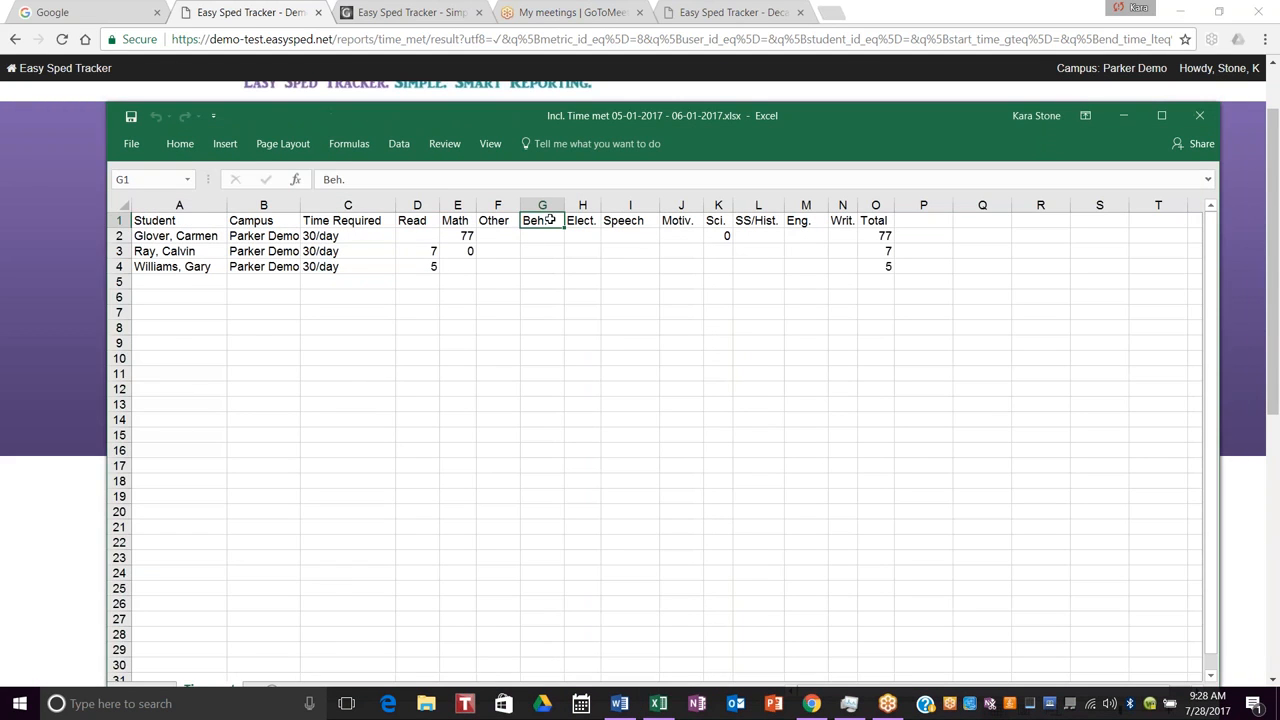
# Step: Clear the Beh. heading and hide column G in the exported Time Met workbook, closing it without saving
pyautogui.press('Delete')
pyautogui.moveTo(565, 205); pyautogui.dragTo(521, 205)
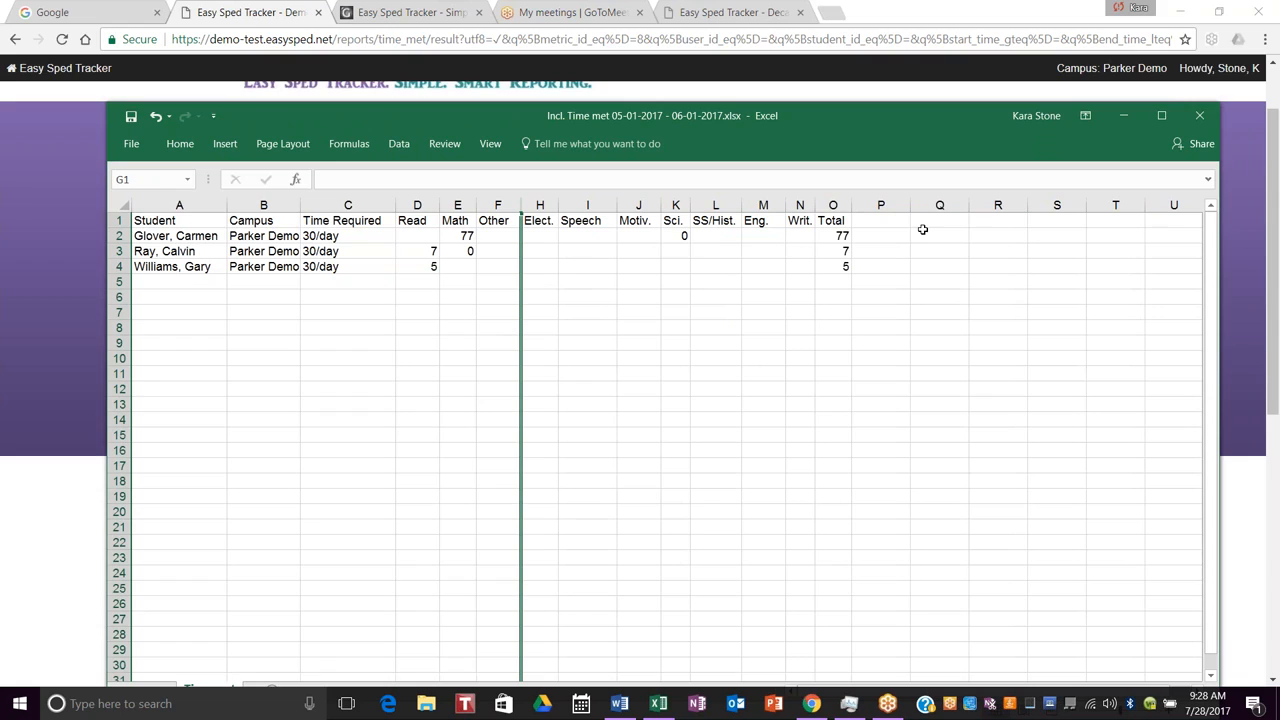
pyautogui.click(1201, 118)
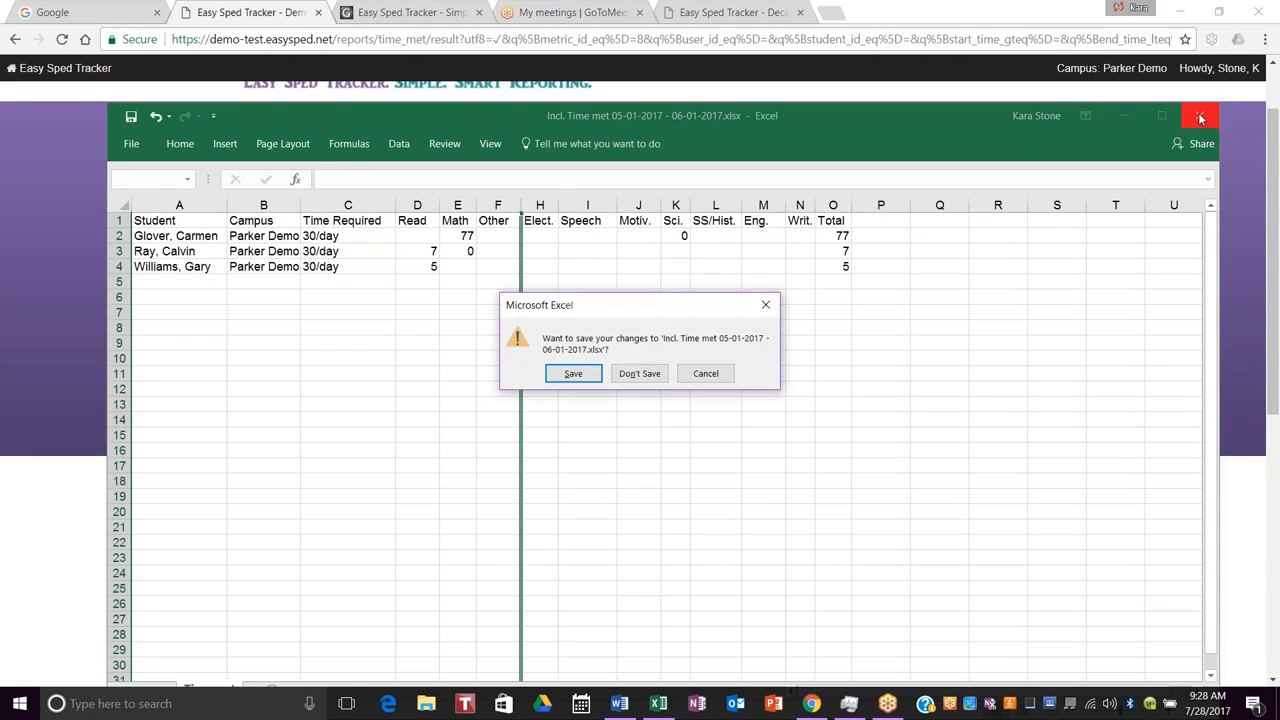
pyautogui.click(652, 376)
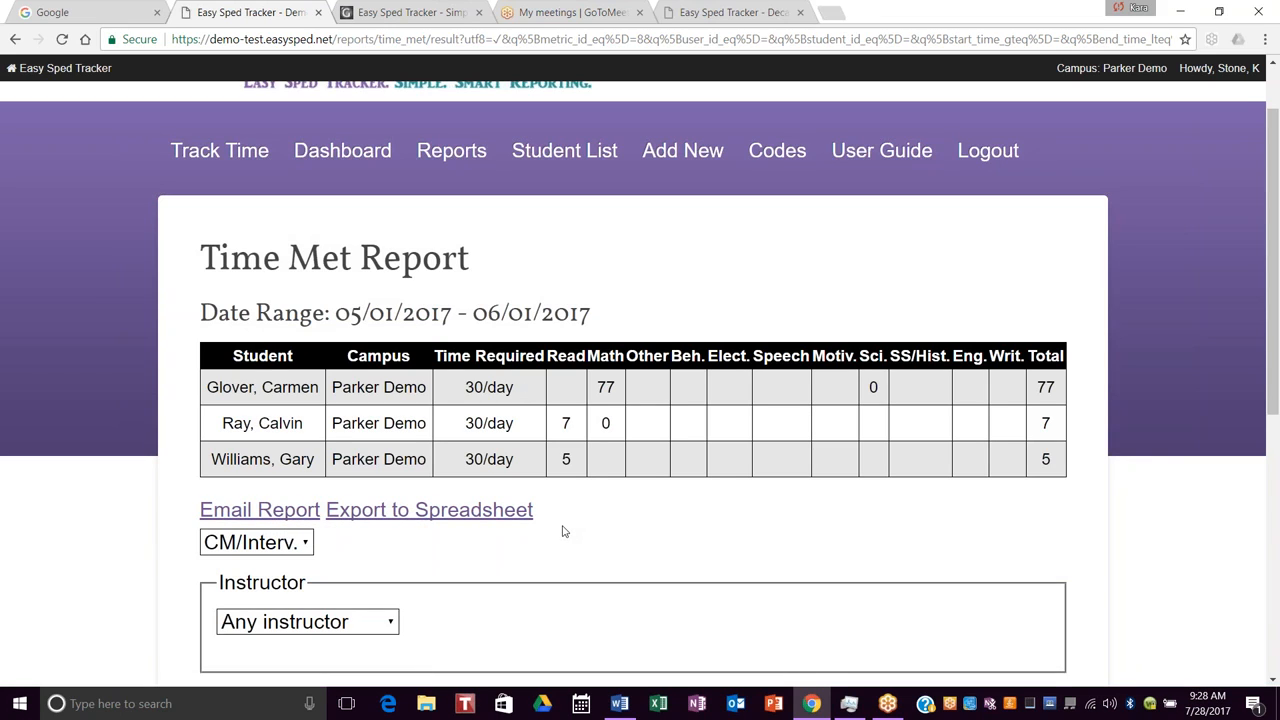
# Step: Open the Contact Hours report and set its service option to Incl
pyautogui.scroll(1, 565, 532)
pyautogui.moveTo(455, 239)
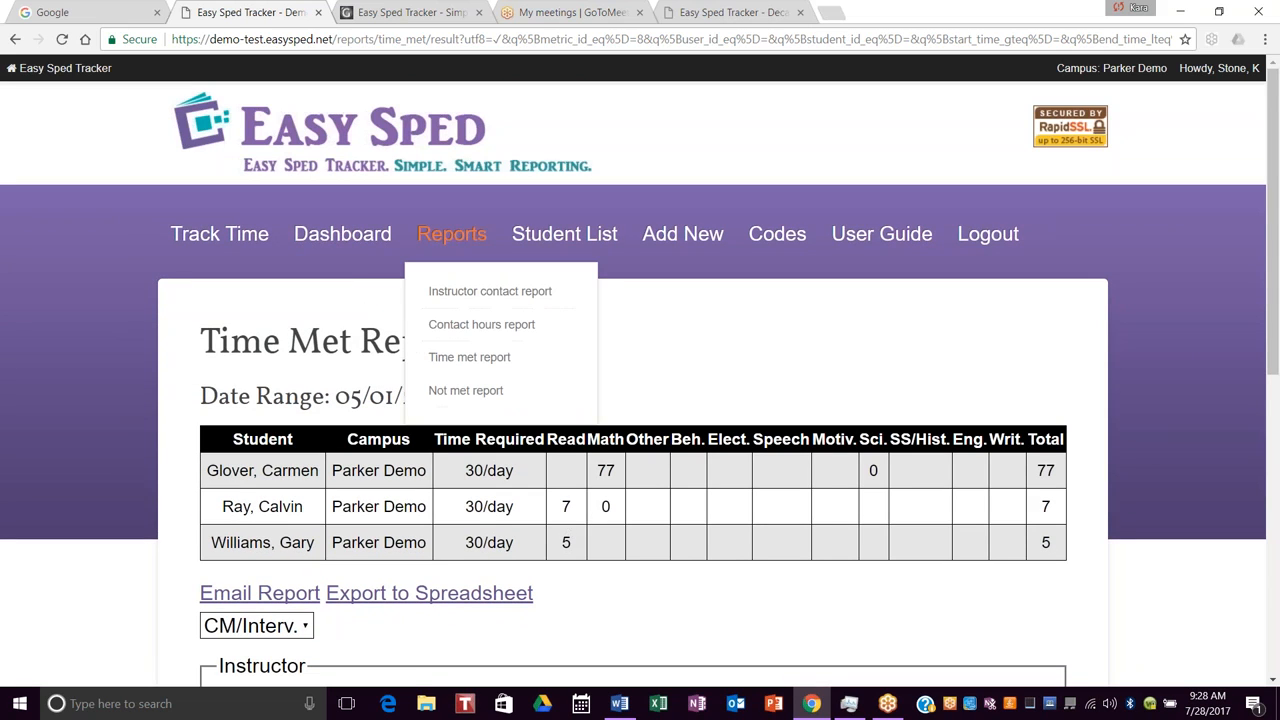
pyautogui.click(482, 325)
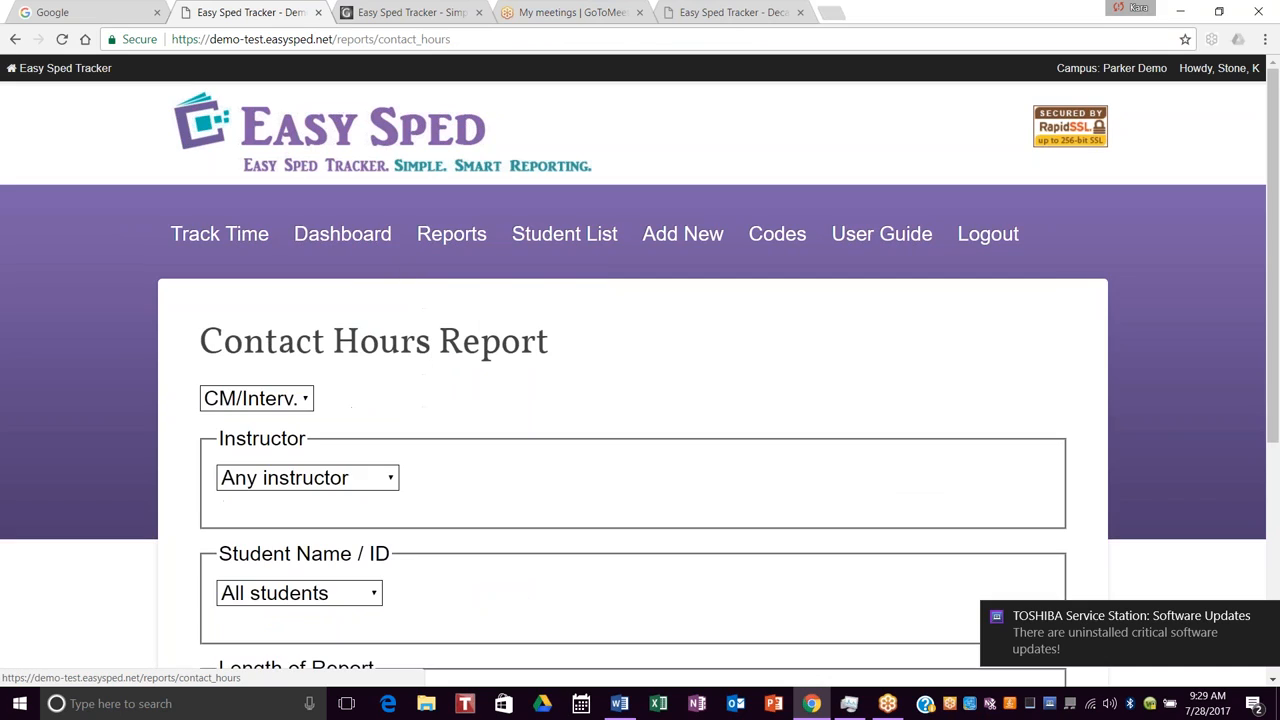
pyautogui.scroll(-3, 482, 329)
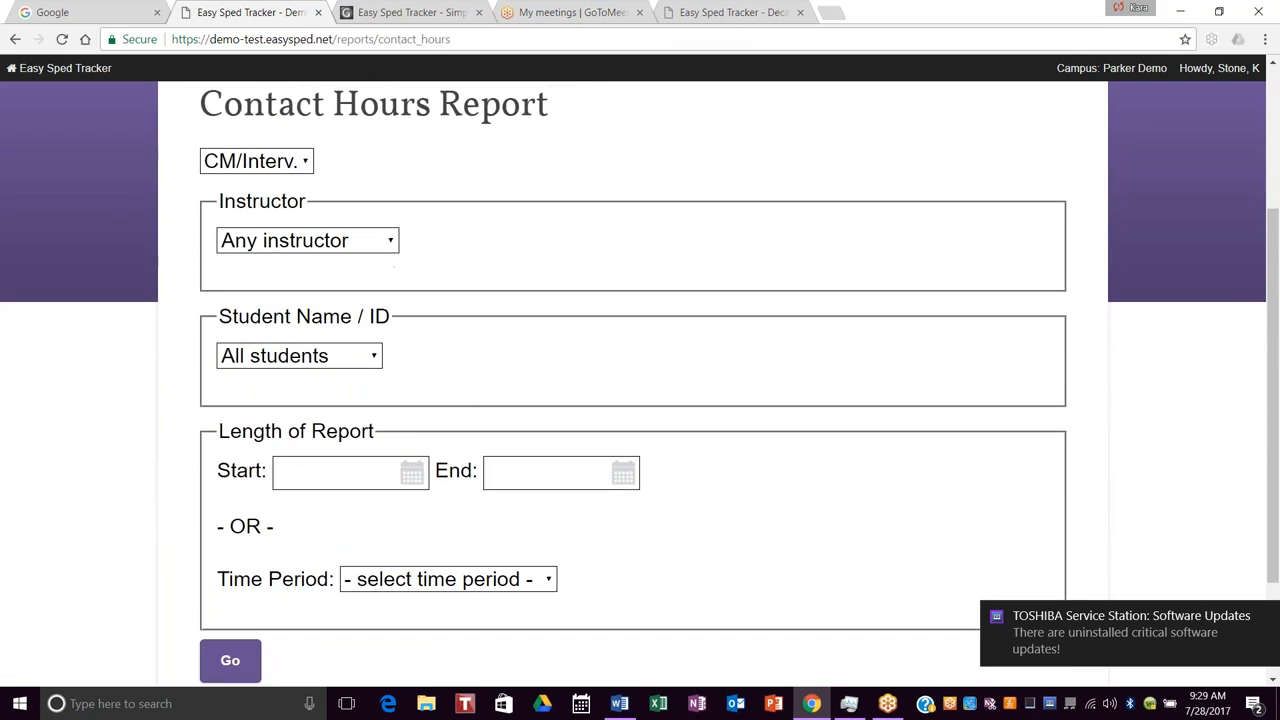
pyautogui.click(300, 148)
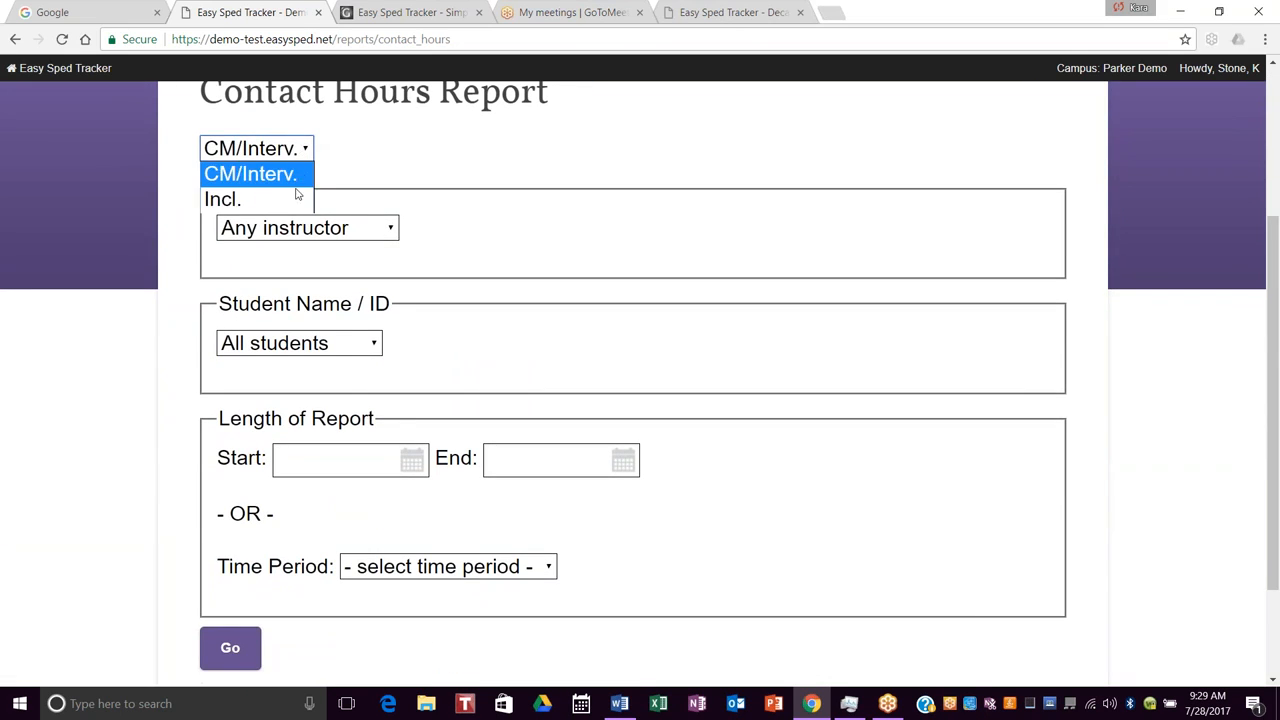
pyautogui.click(298, 195)
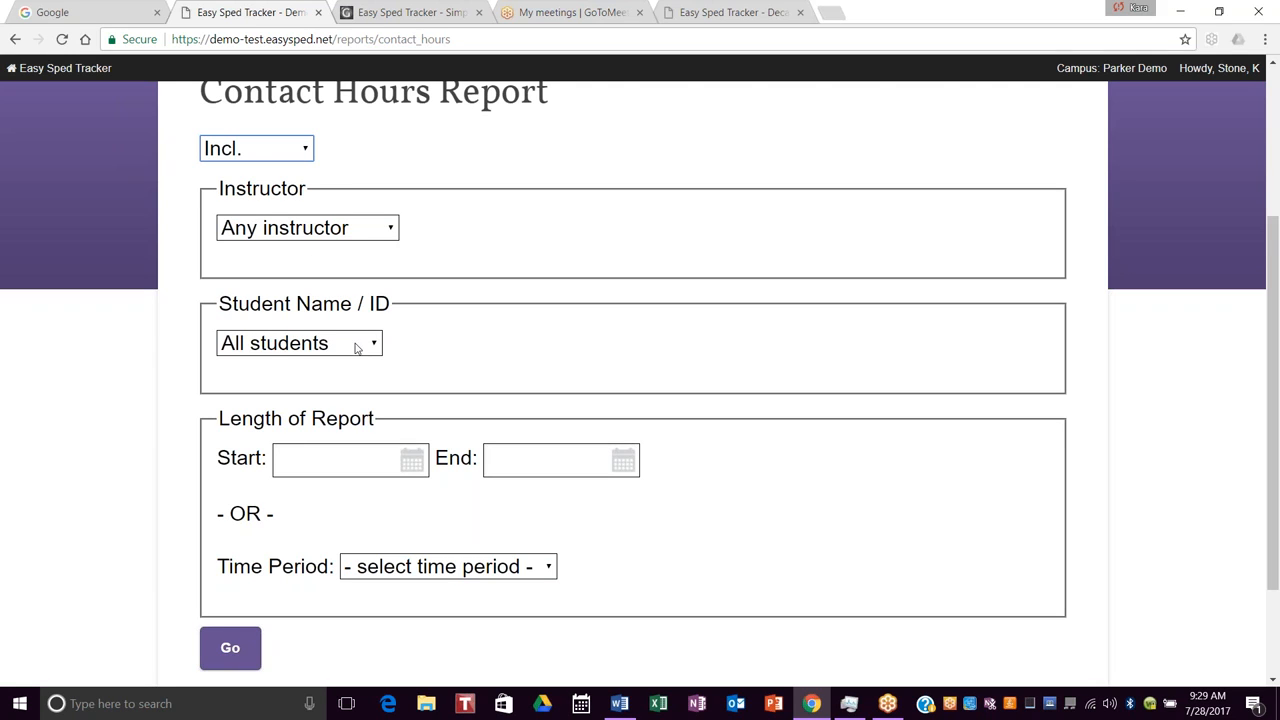
# Step: Set the report's time period to 4th Reporting Period, generate the Contact Hours report, and view its table
pyautogui.click(488, 578)
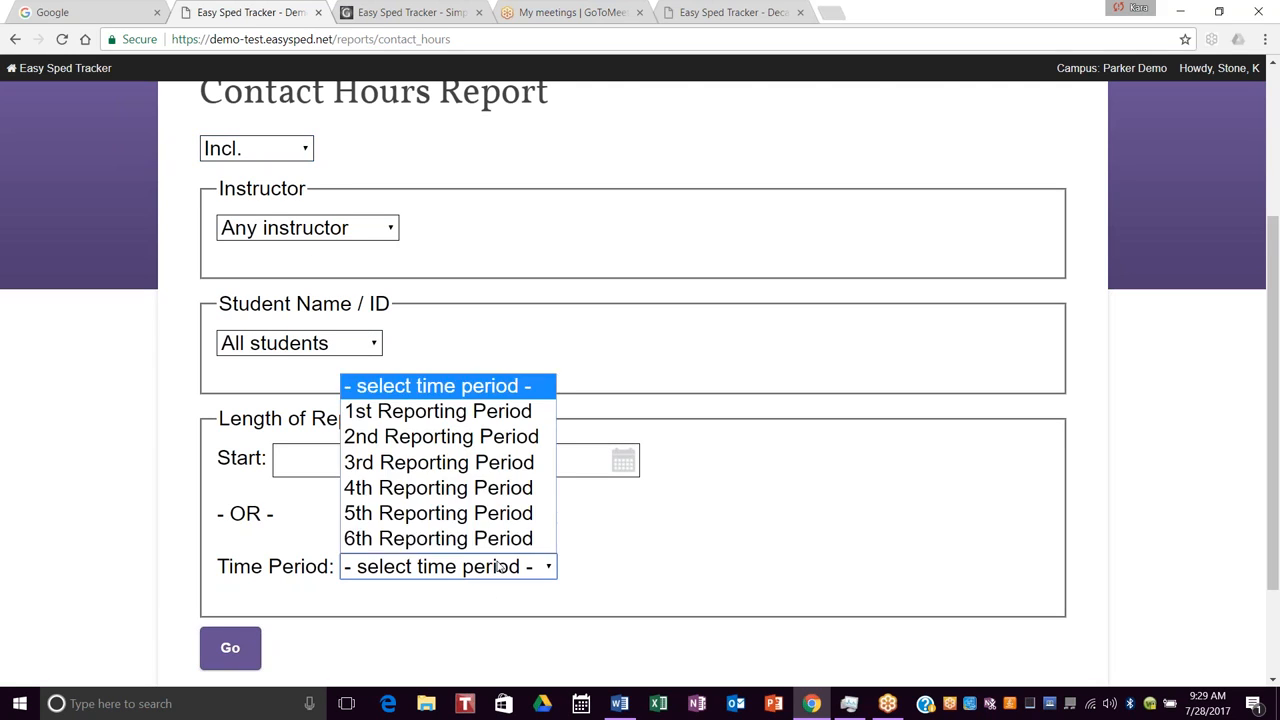
pyautogui.click(480, 492)
pyautogui.click(235, 648)
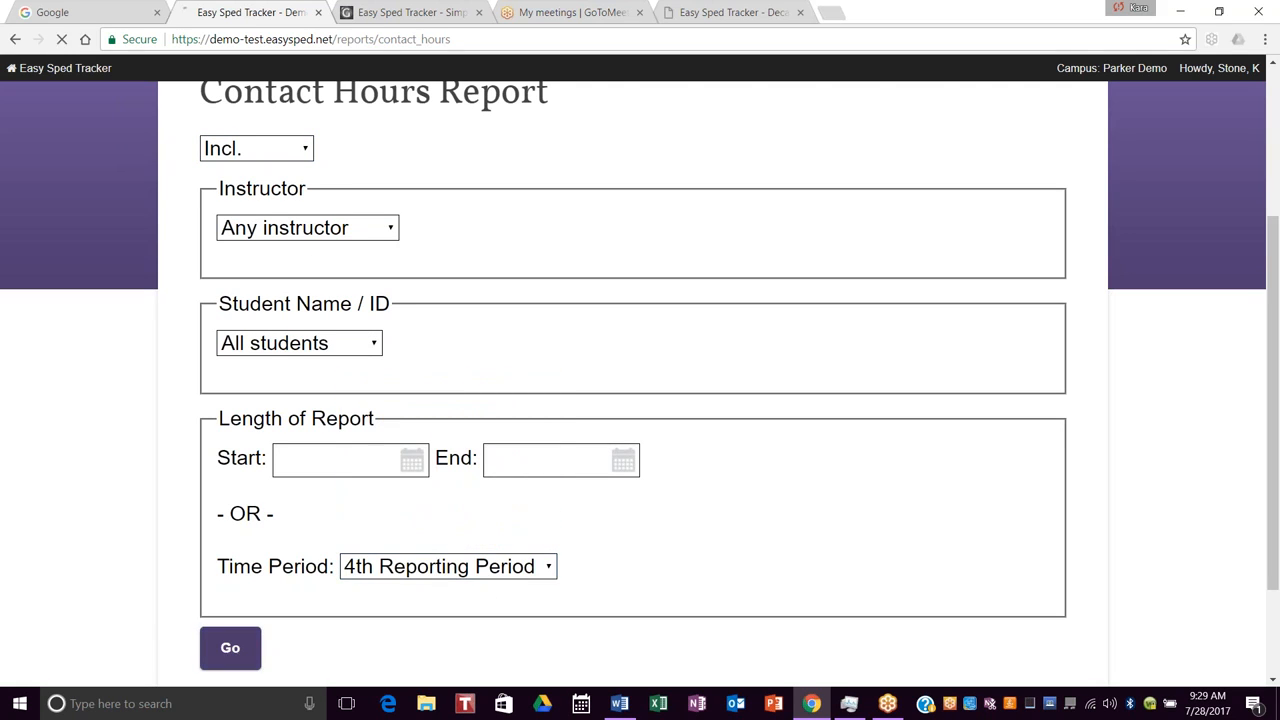
pyautogui.scroll(-2, 620, 531)
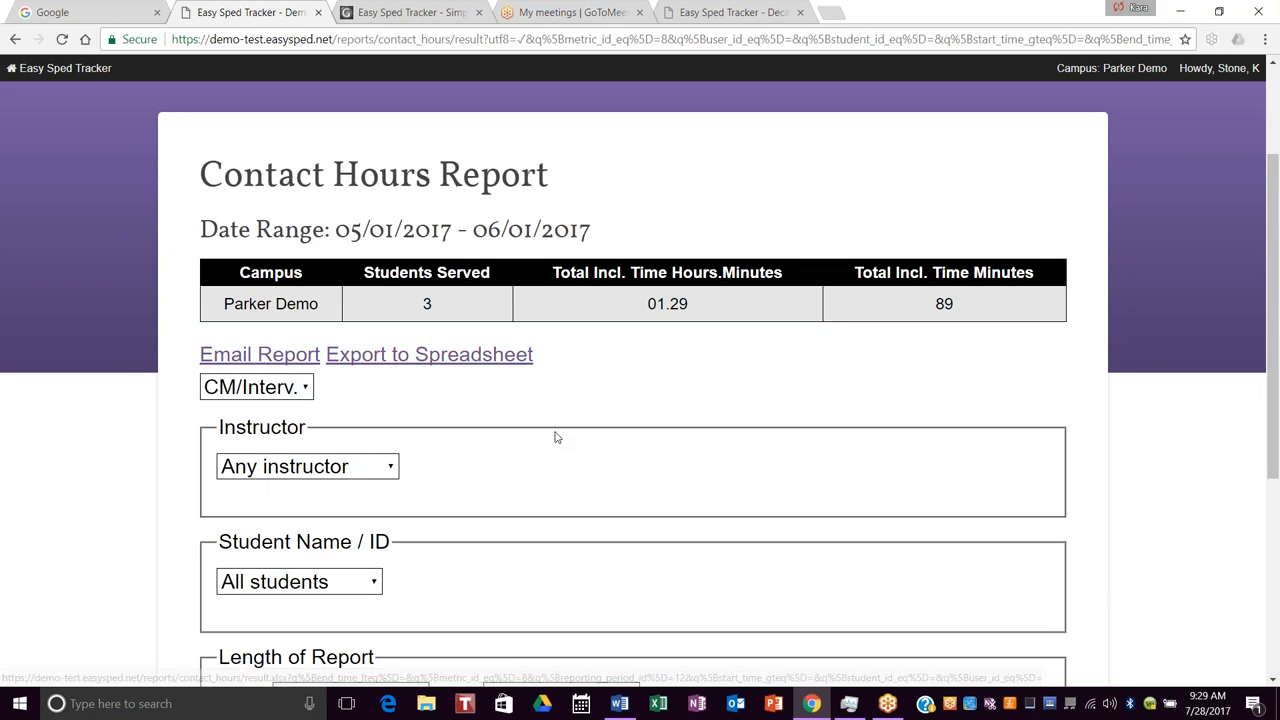
# Step: Open the Instructor Contact report and set its service option to Incl. and its time period to 4th Reporting Period
pyautogui.scroll(2, 575, 470)
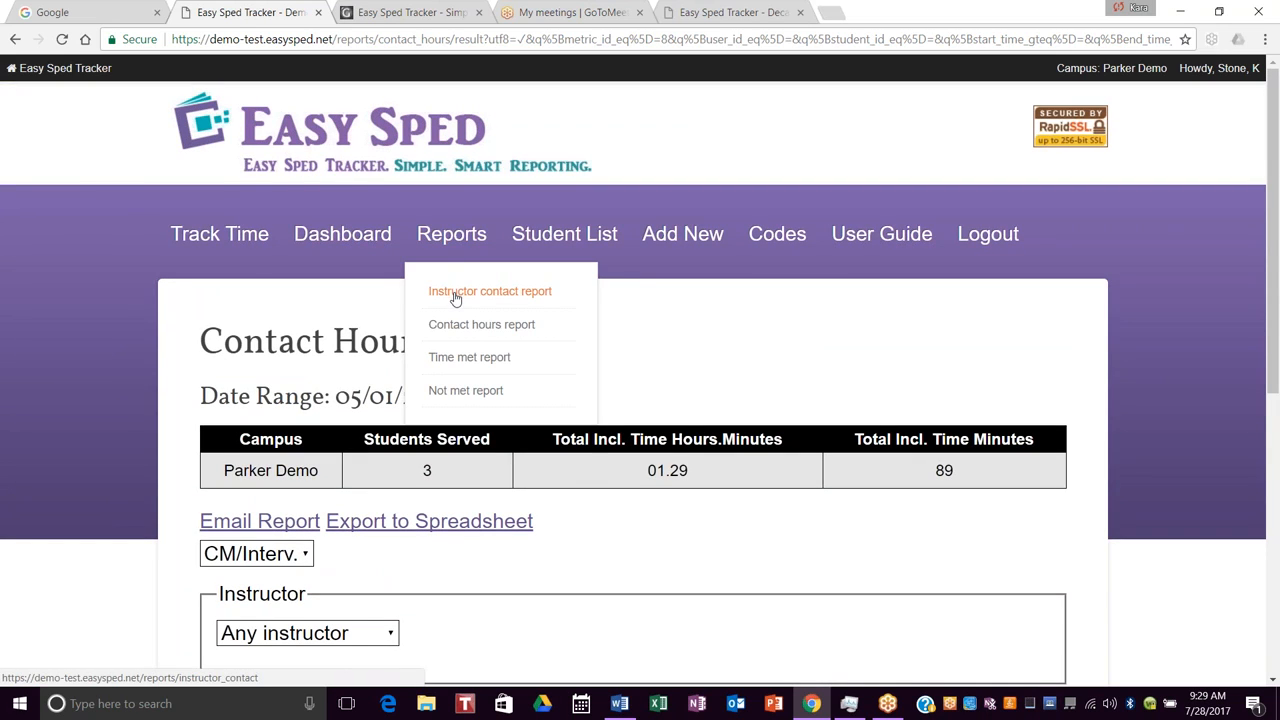
pyautogui.click(455, 298)
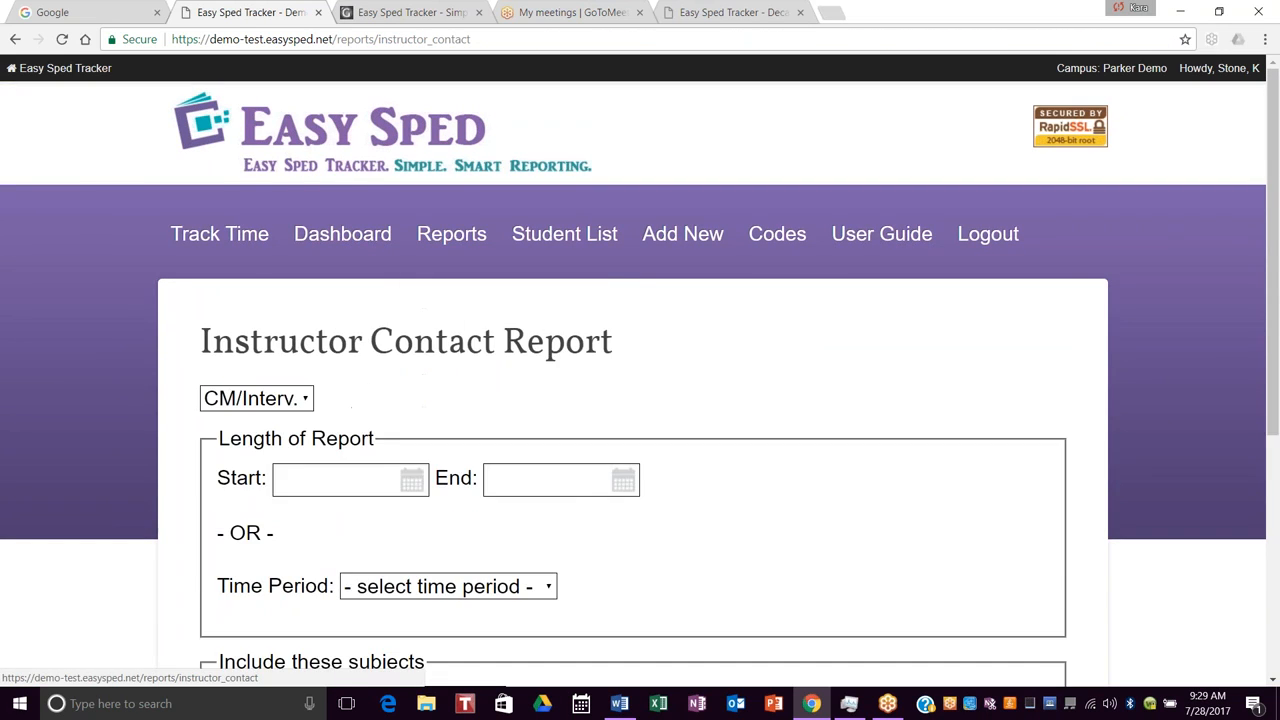
pyautogui.scroll(-2, 620, 374)
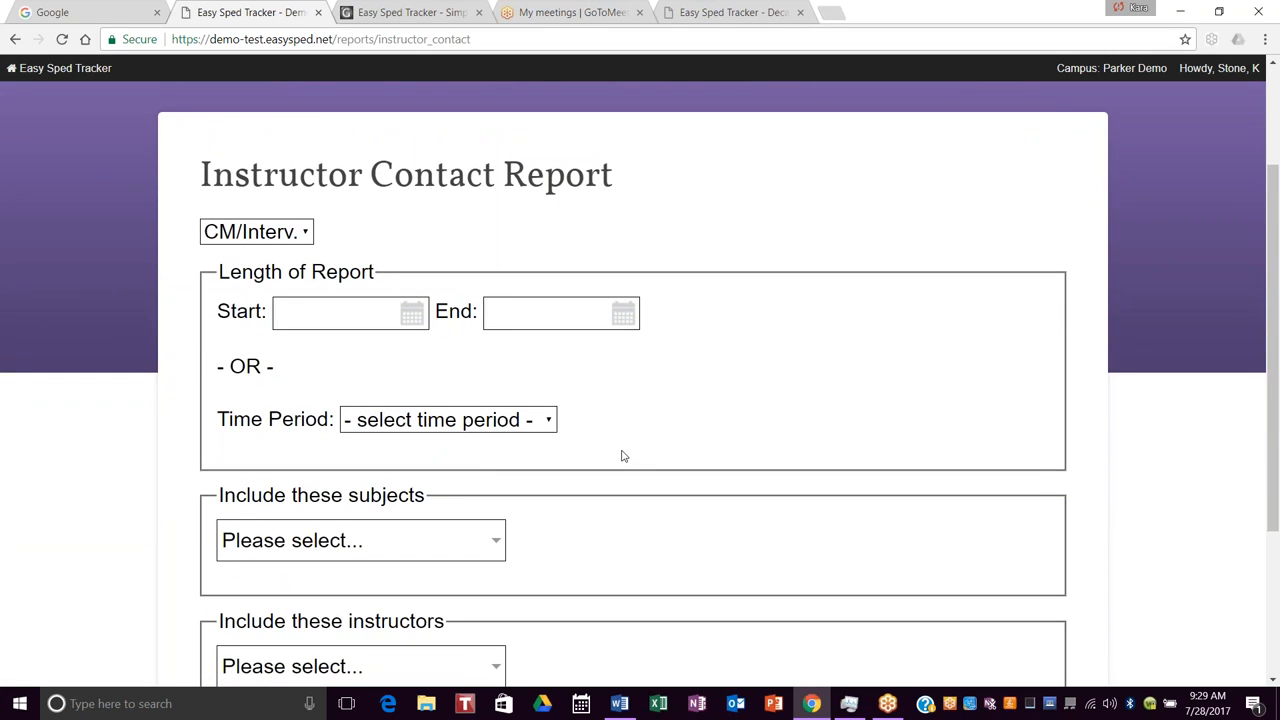
pyautogui.click(306, 232)
pyautogui.click(298, 284)
pyautogui.scroll(-1, 645, 405)
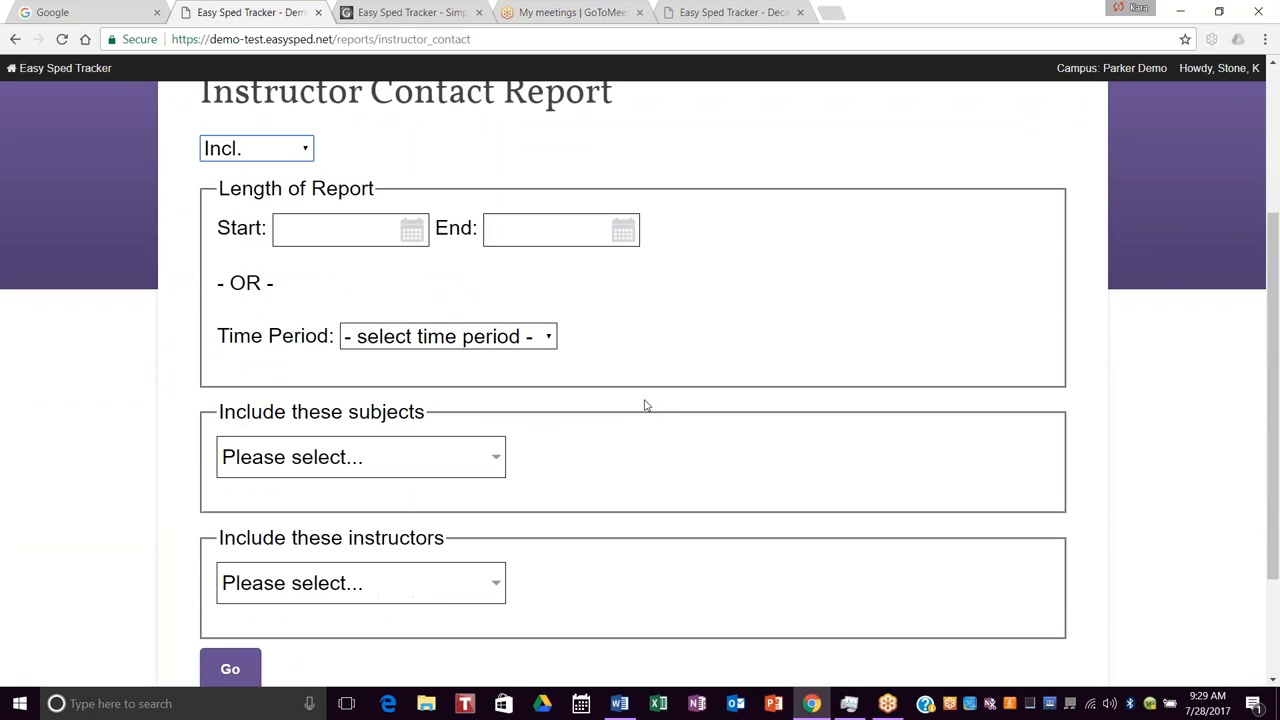
pyautogui.click(521, 343)
pyautogui.click(521, 466)
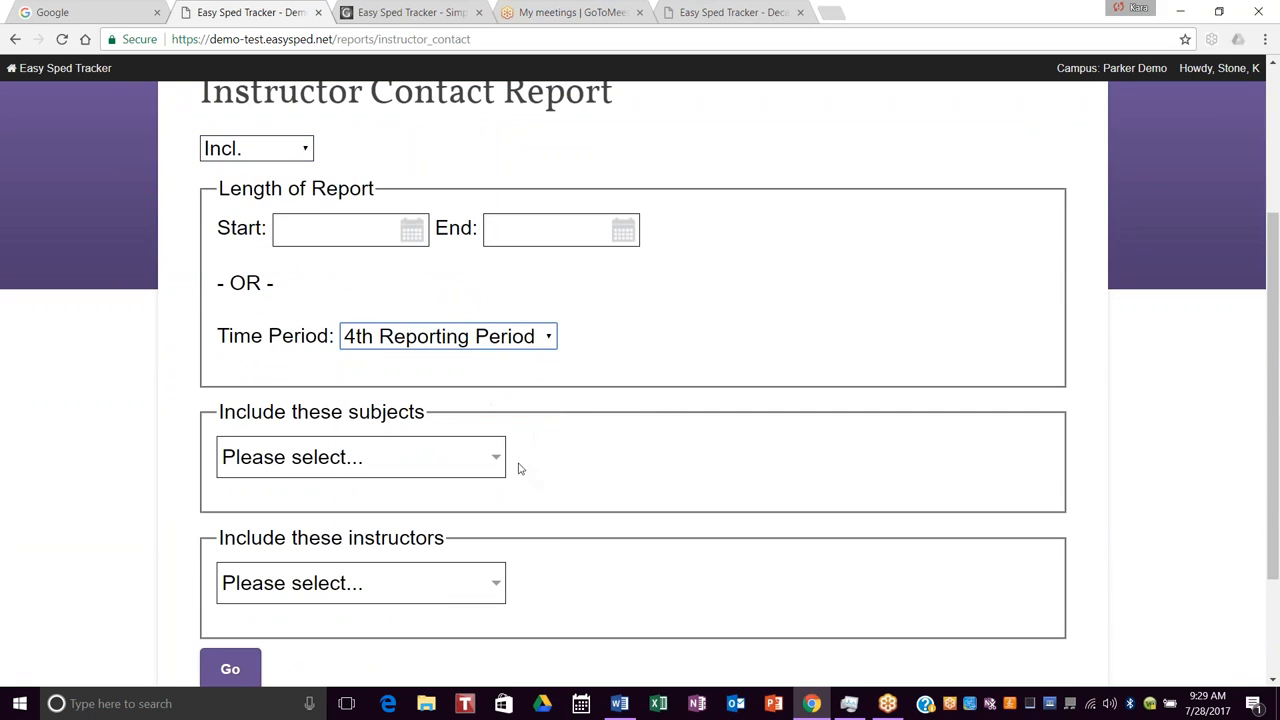
# Step: Review the subject and instructor filter choices without selecting any, and generate the Instructor Contact report
pyautogui.click(495, 460)
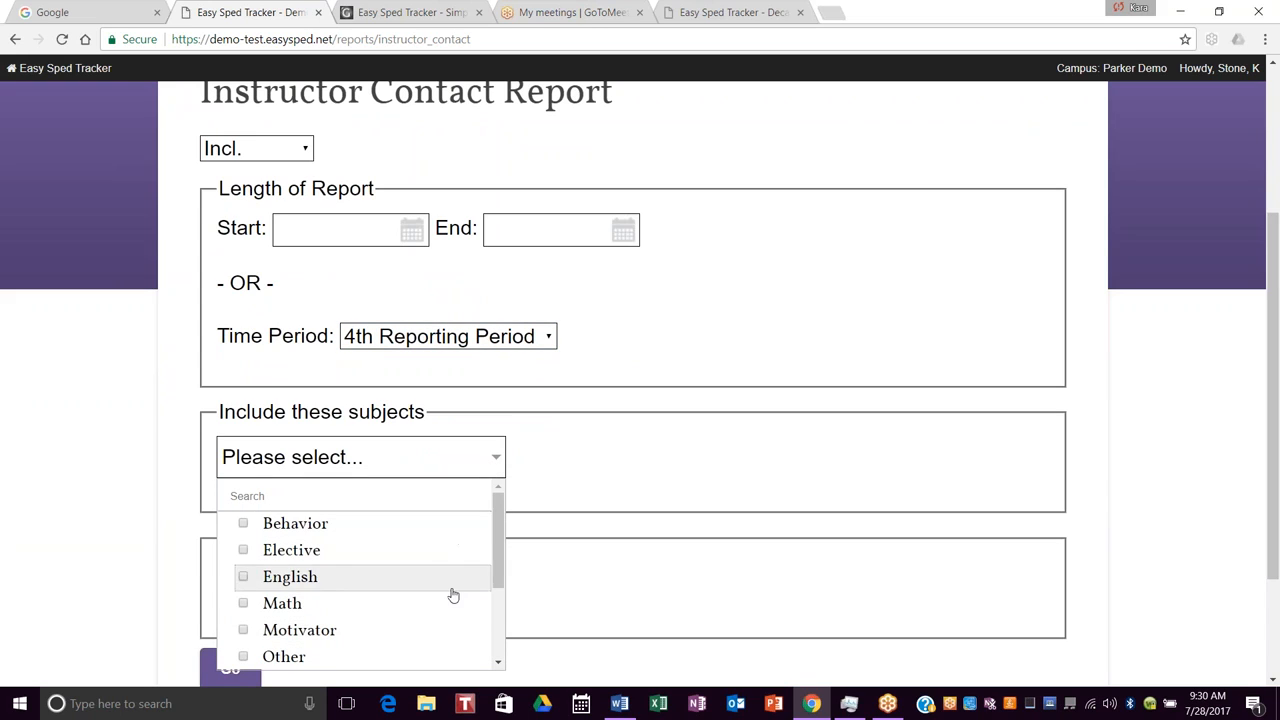
pyautogui.click(569, 464)
pyautogui.click(495, 586)
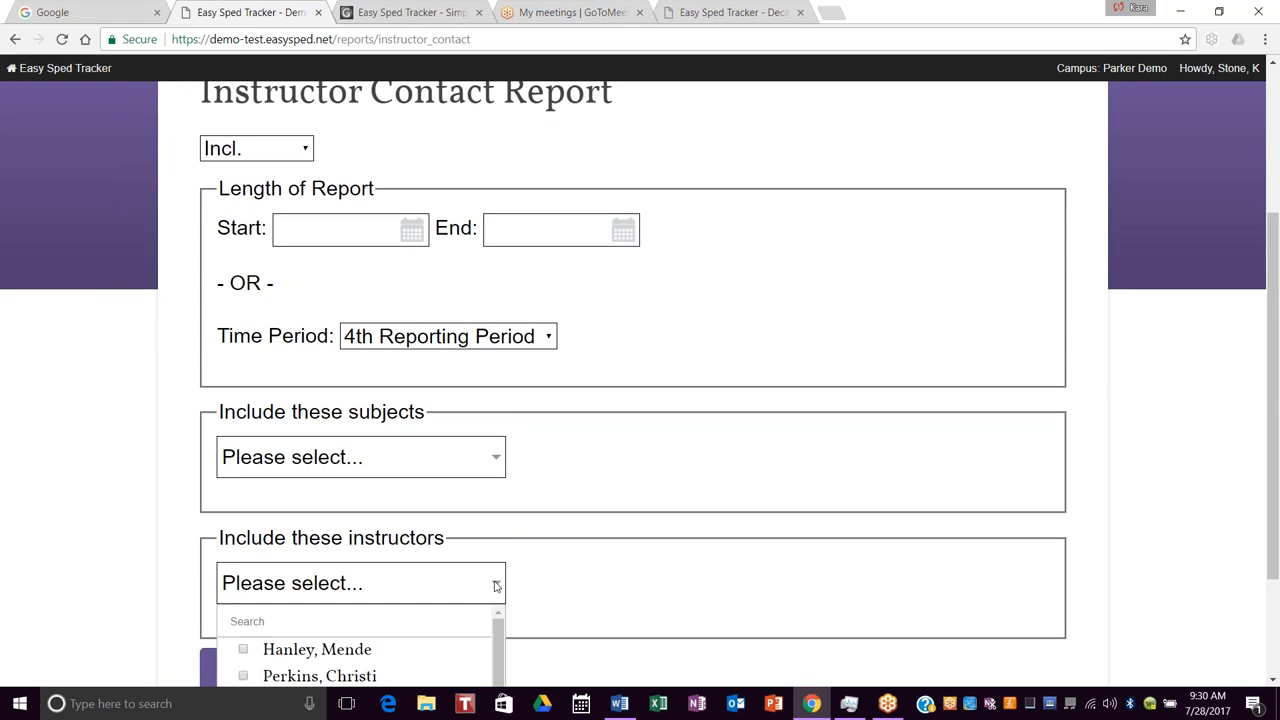
pyautogui.scroll(-3, 614, 514)
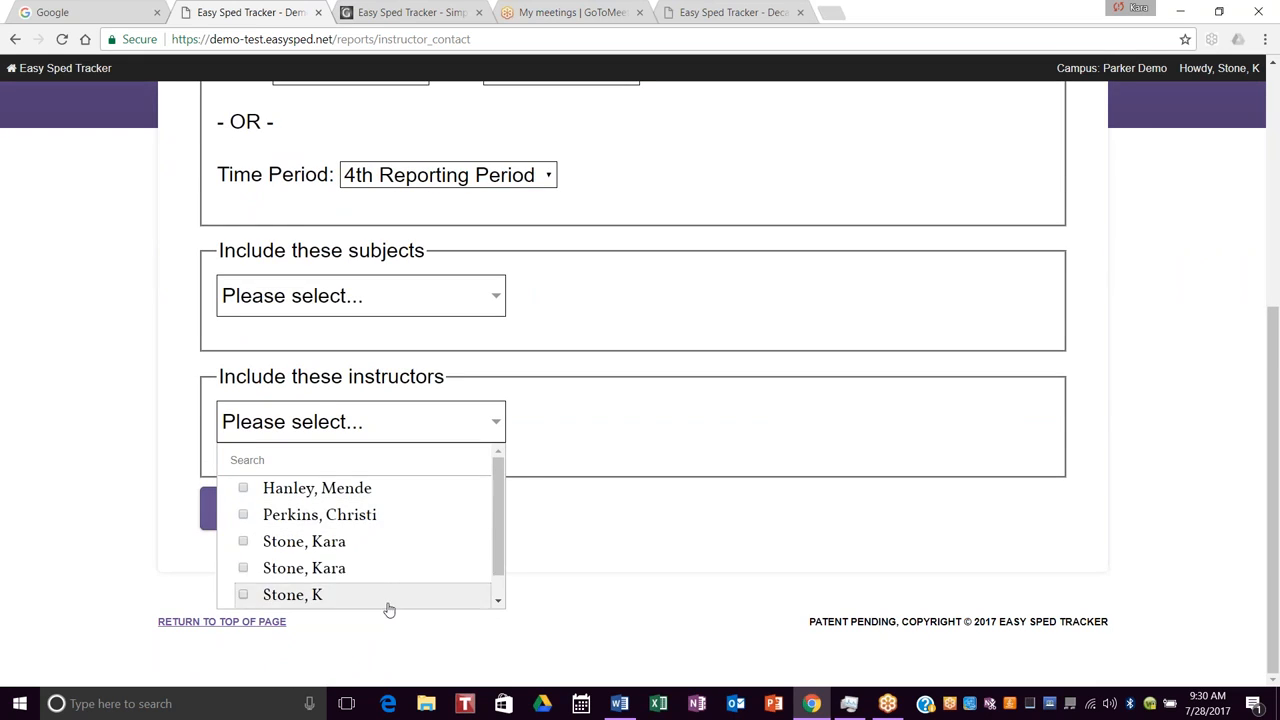
pyautogui.click(555, 554)
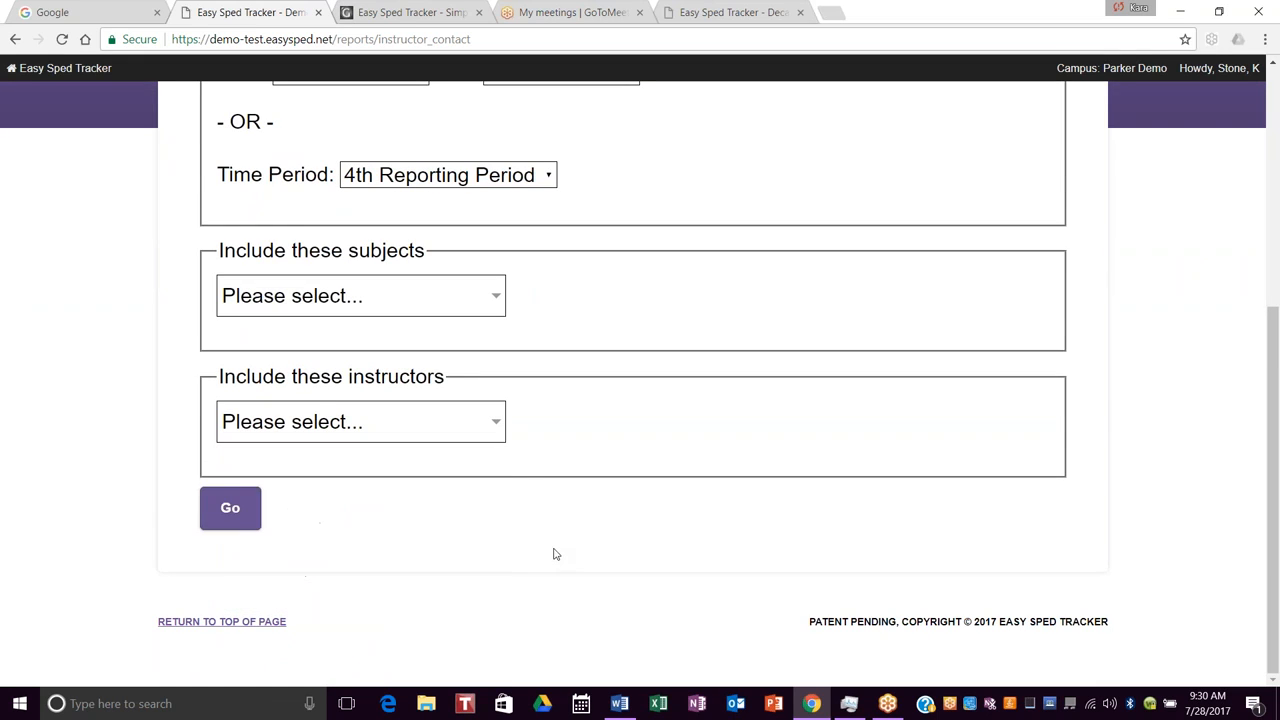
pyautogui.click(240, 514)
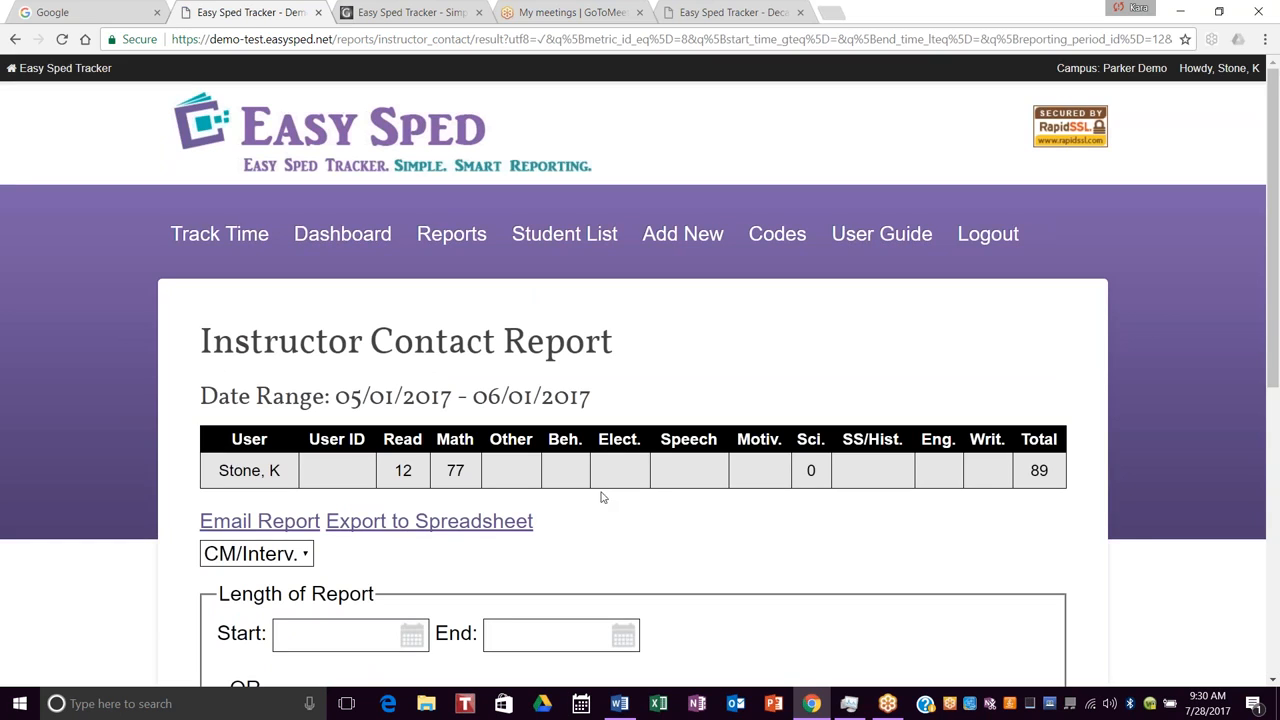
pyautogui.scroll(-1, 652, 492)
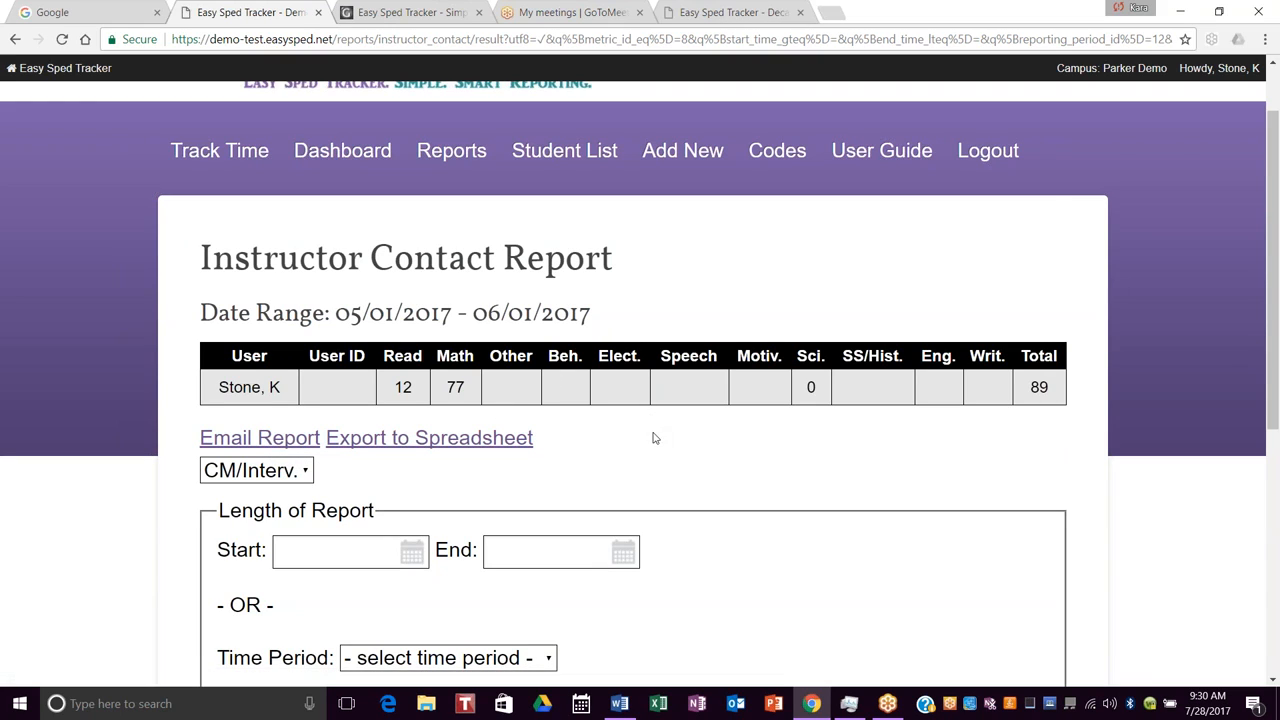
# Step: Return to the Track Time page and open the User Guide
pyautogui.moveTo(408, 166)
pyautogui.scroll(1, 705, 267)
pyautogui.click(222, 234)
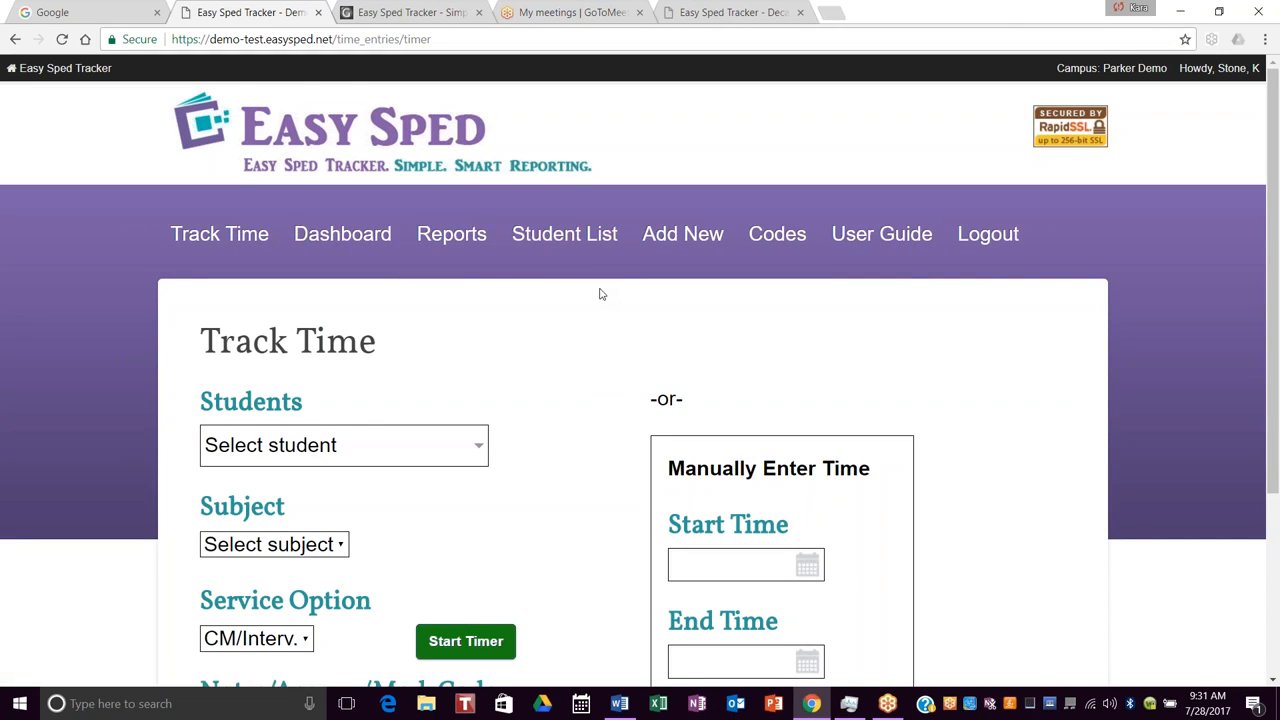
pyautogui.scroll(-1, 590, 288)
pyautogui.scroll(1, 575, 280)
pyautogui.click(868, 240)
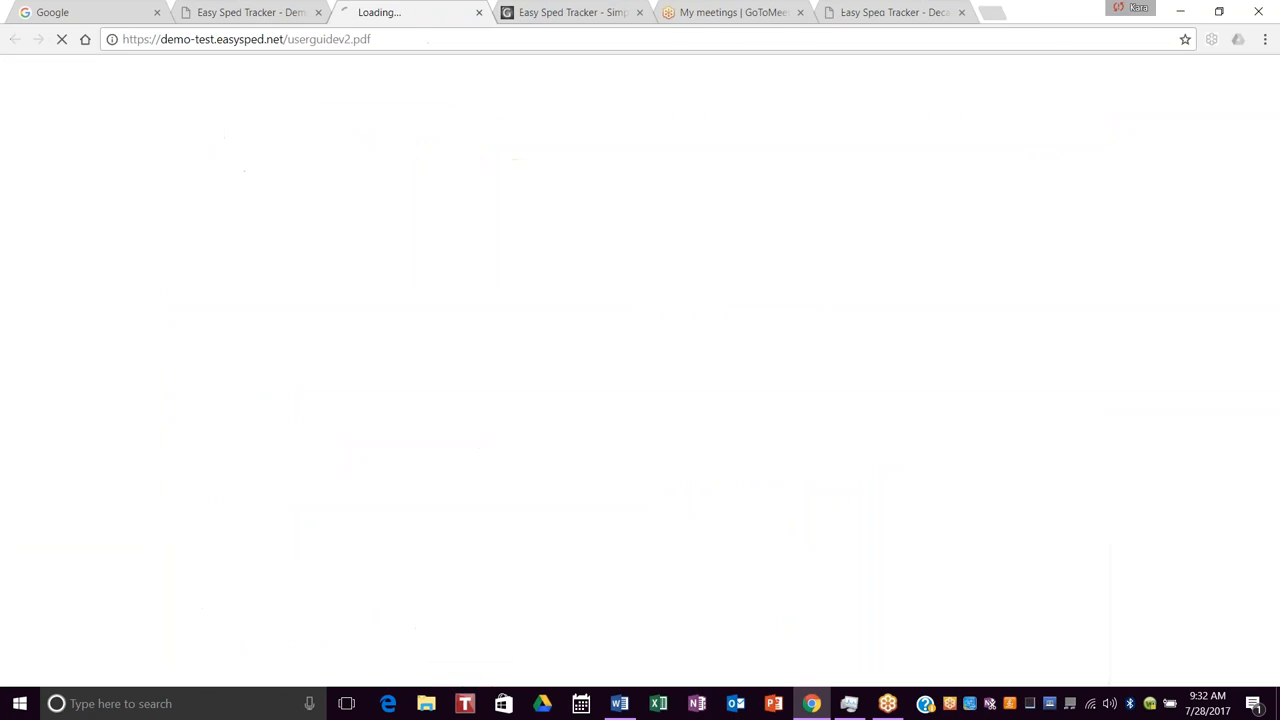